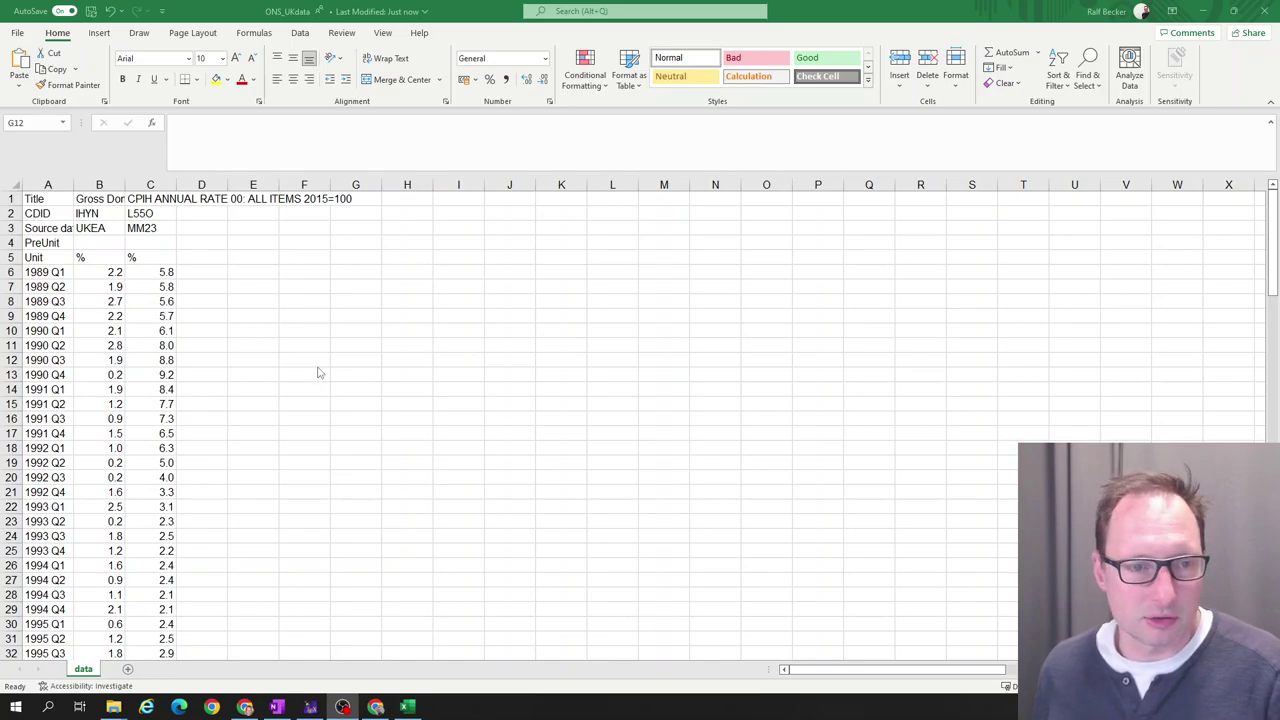
Examine the full titles of the two data columns B and C and the layout of the quarterly observations.
left_click(130, 245)
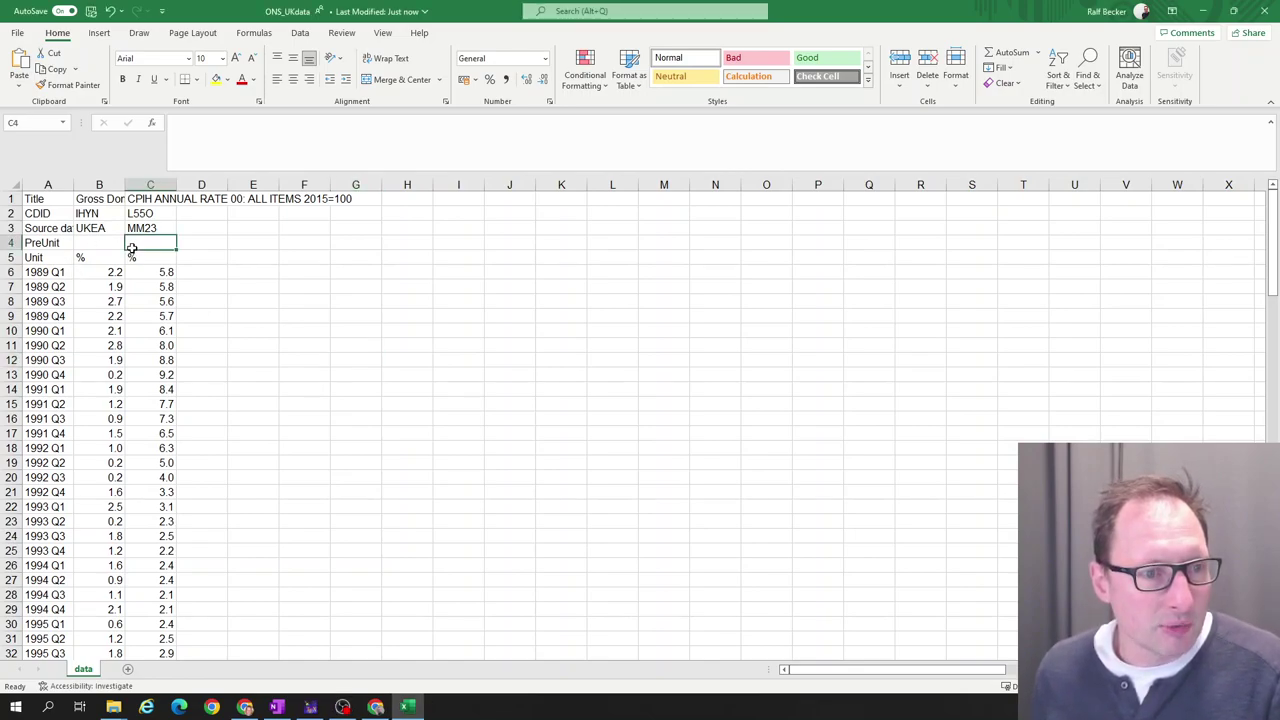
left_click(135, 200)
left_click(97, 199)
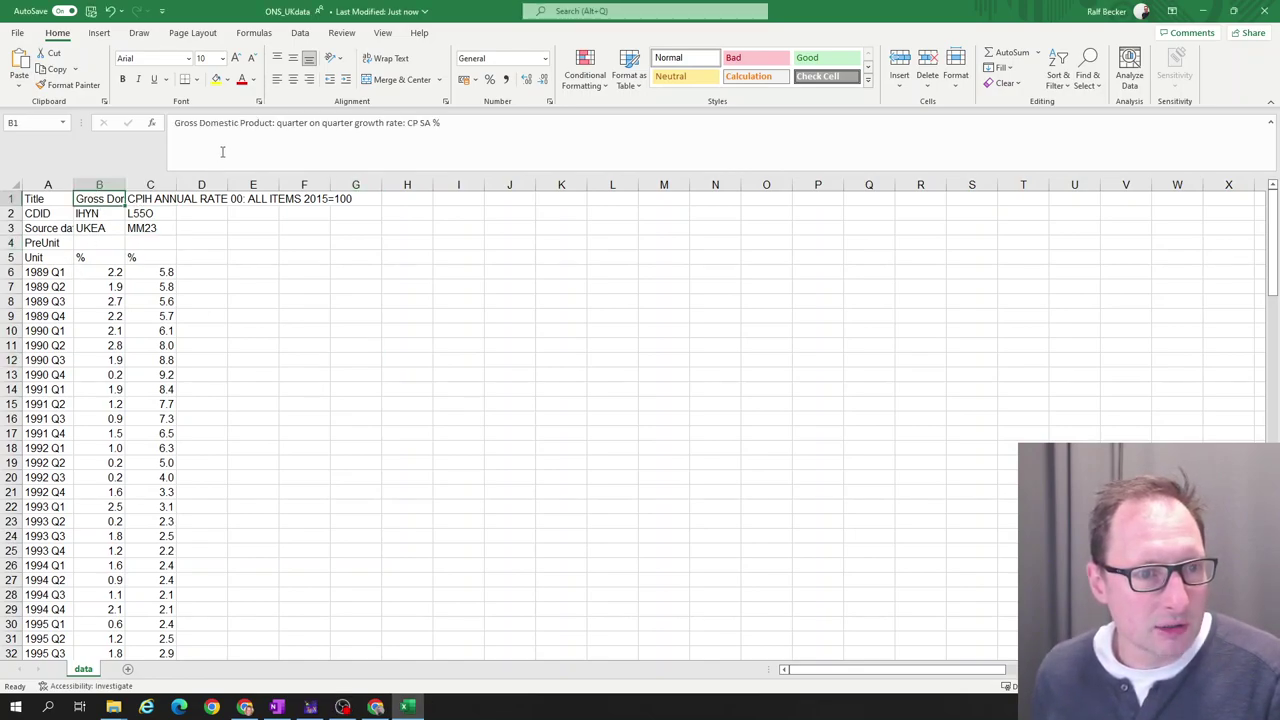
left_click(154, 204)
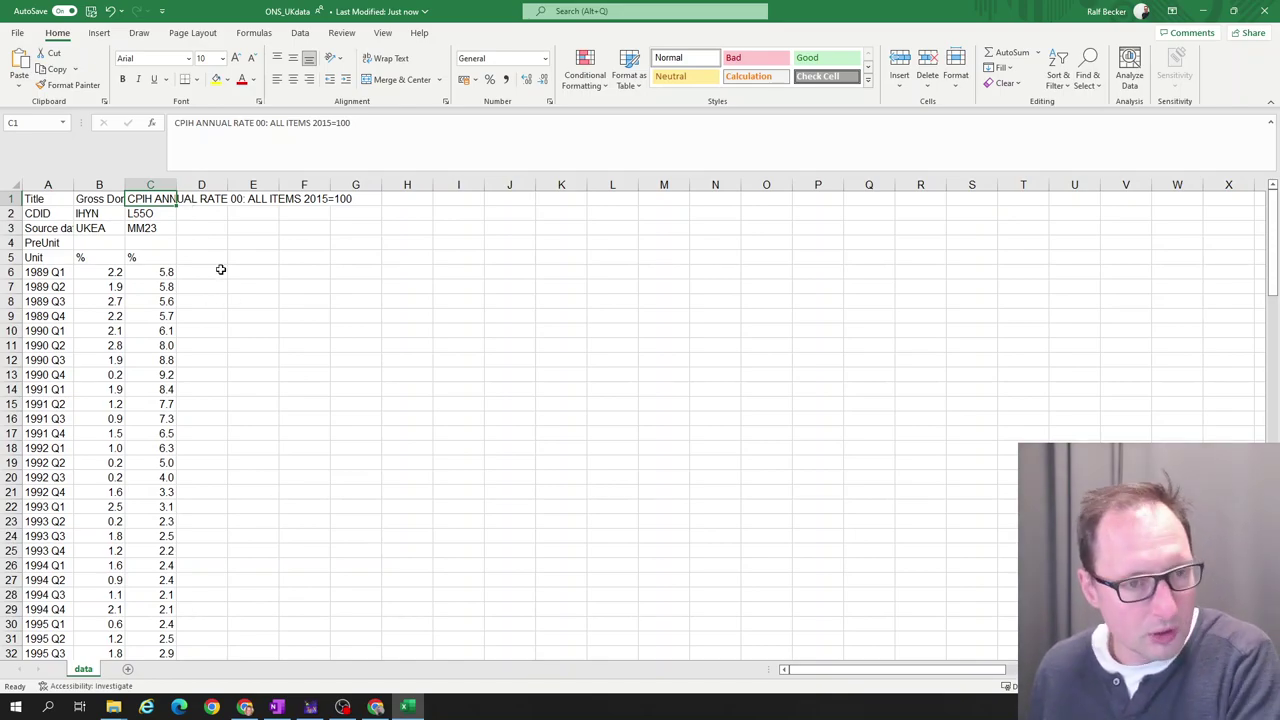
left_click(284, 260)
scroll(242, 330, "down", 2)
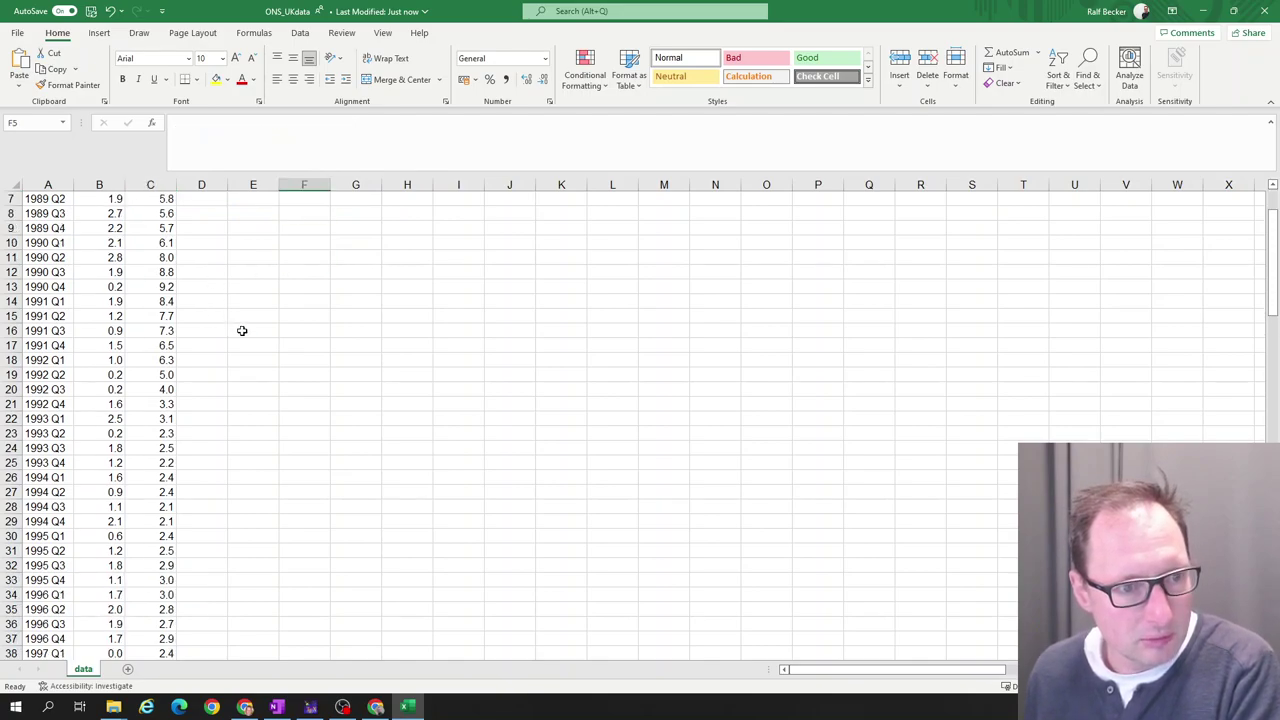
scroll(230, 340, "up", 2)
scroll(216, 344, "down", 1)
scroll(216, 344, "up", 1)
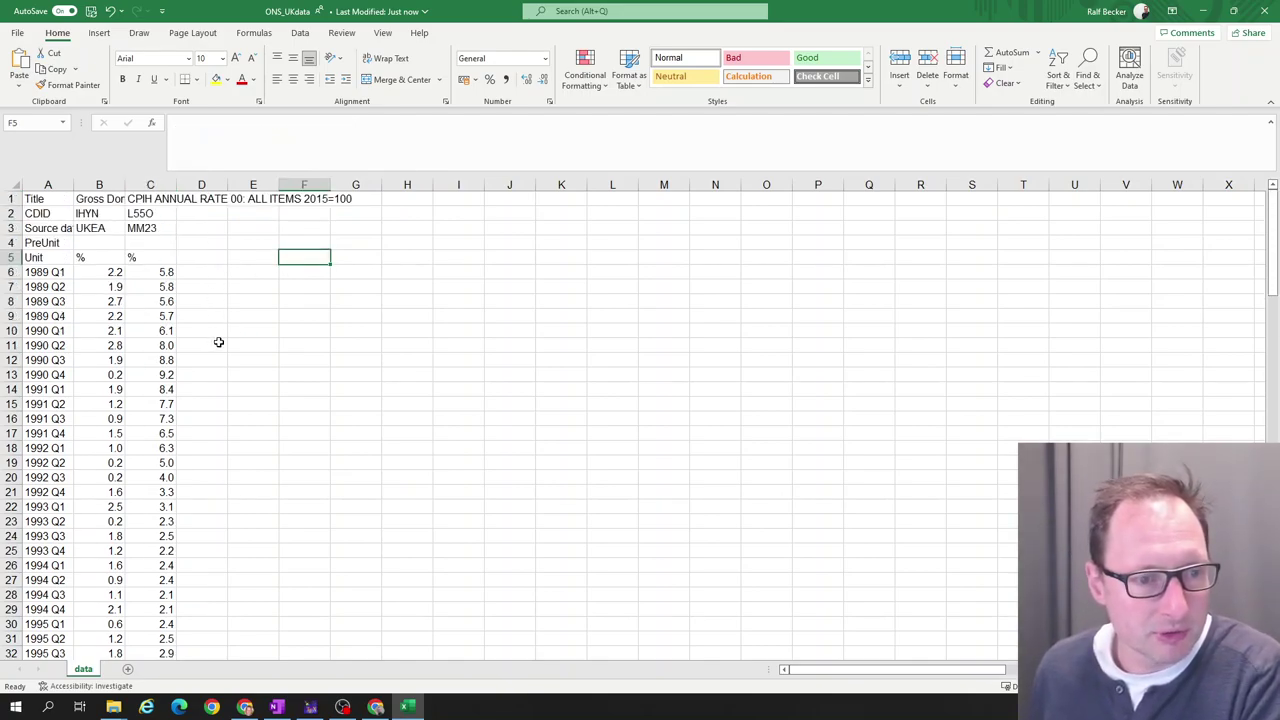
scroll(221, 322, "down", 2)
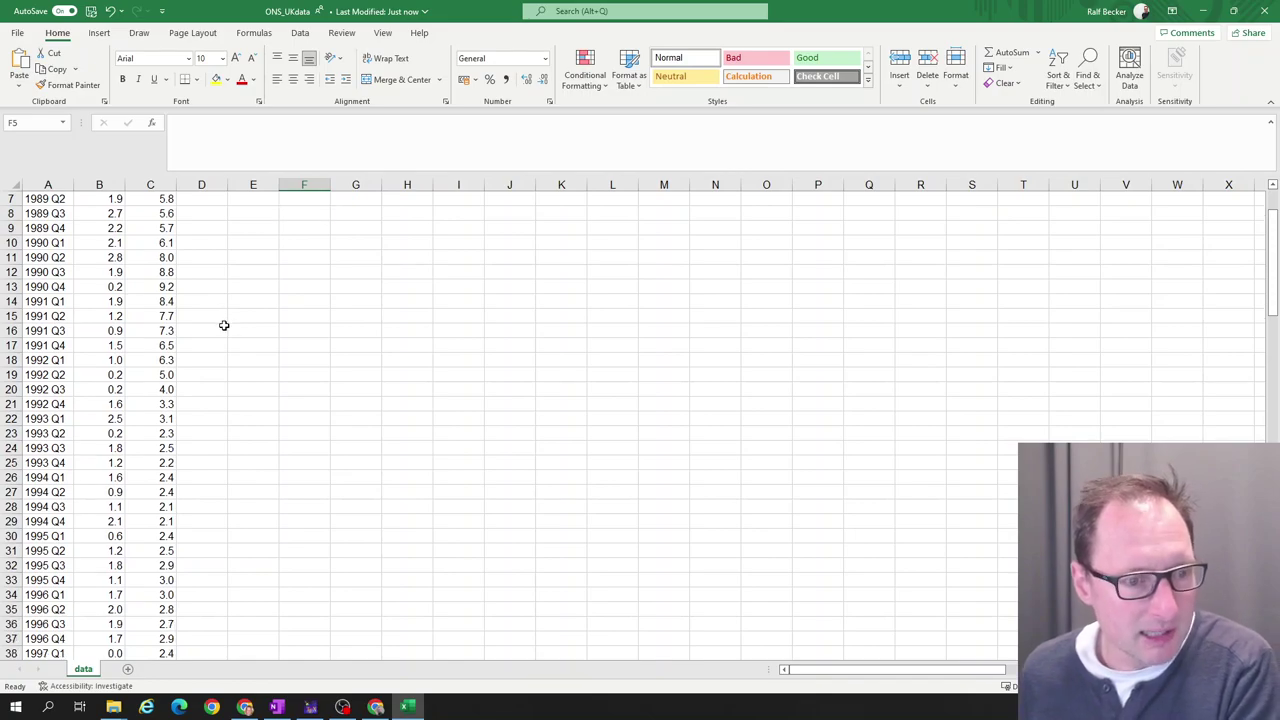
scroll(220, 325, "up", 1)
scroll(219, 327, "up", 1)
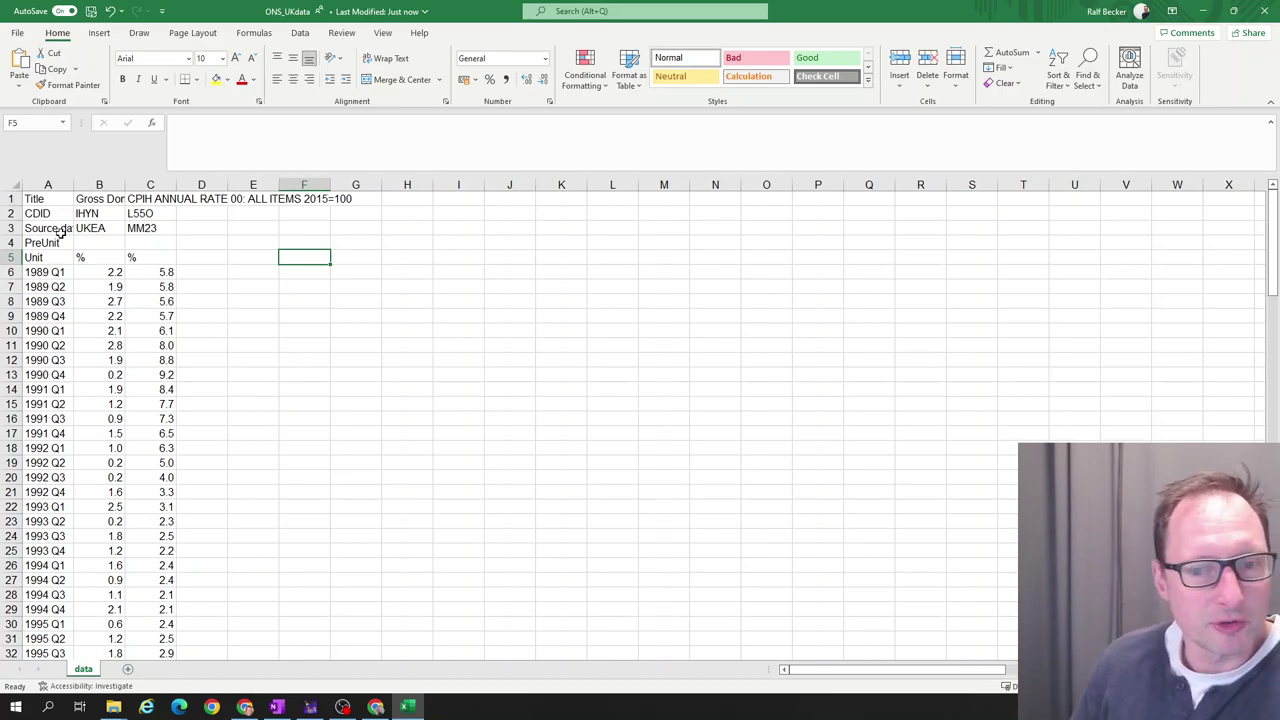
Examine the growth-rate definition in B1 and the first quarterly GDP growth values at a larger zoom.
left_click(111, 199)
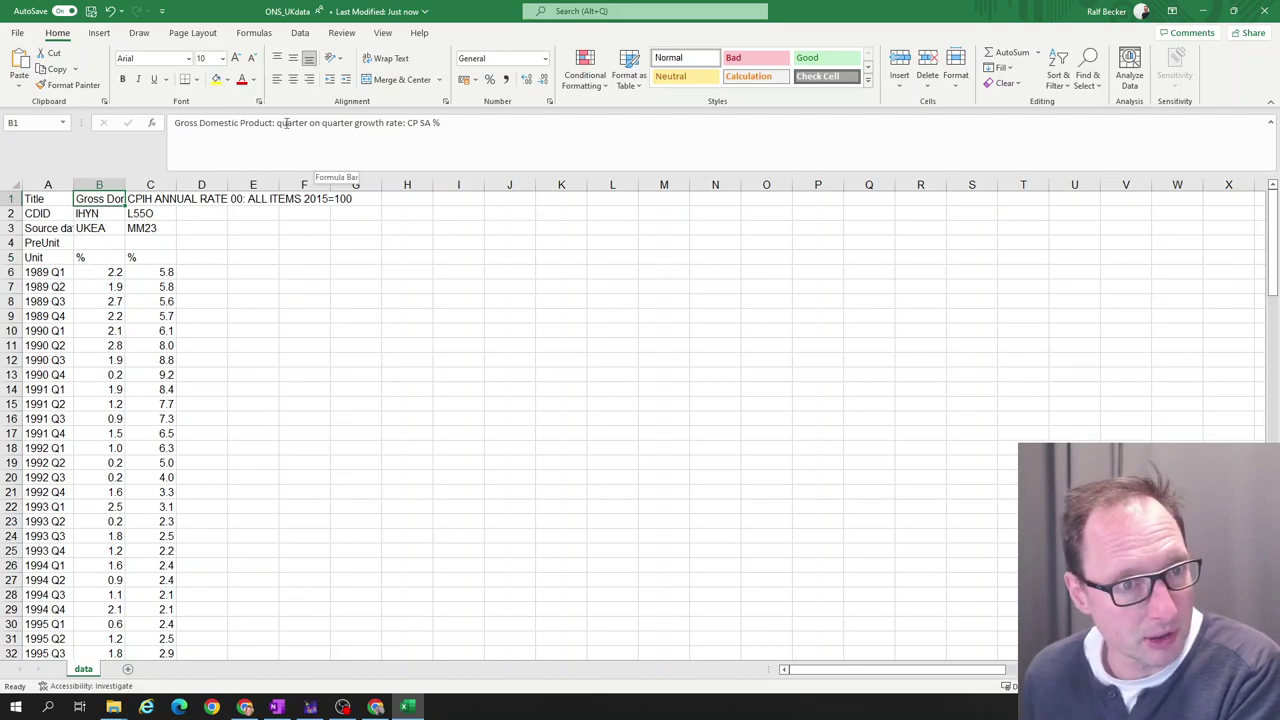
left_click_drag(277, 122, 432, 122)
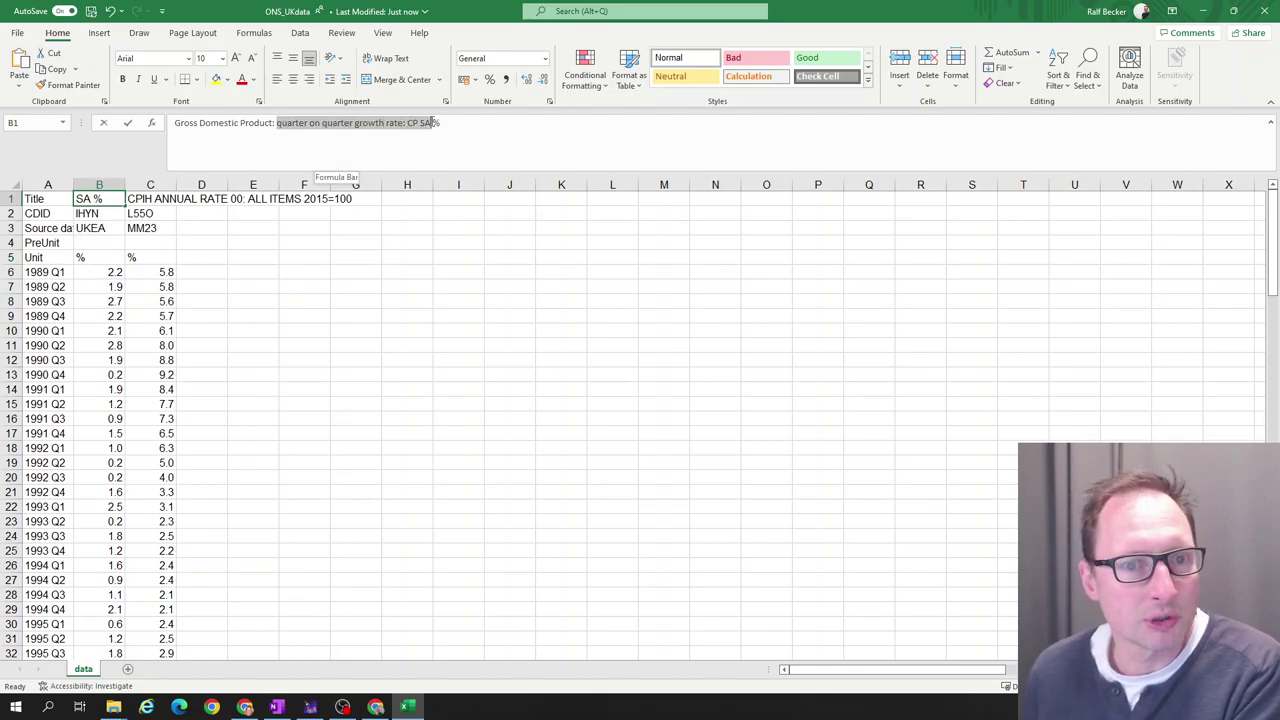
left_click(112, 333)
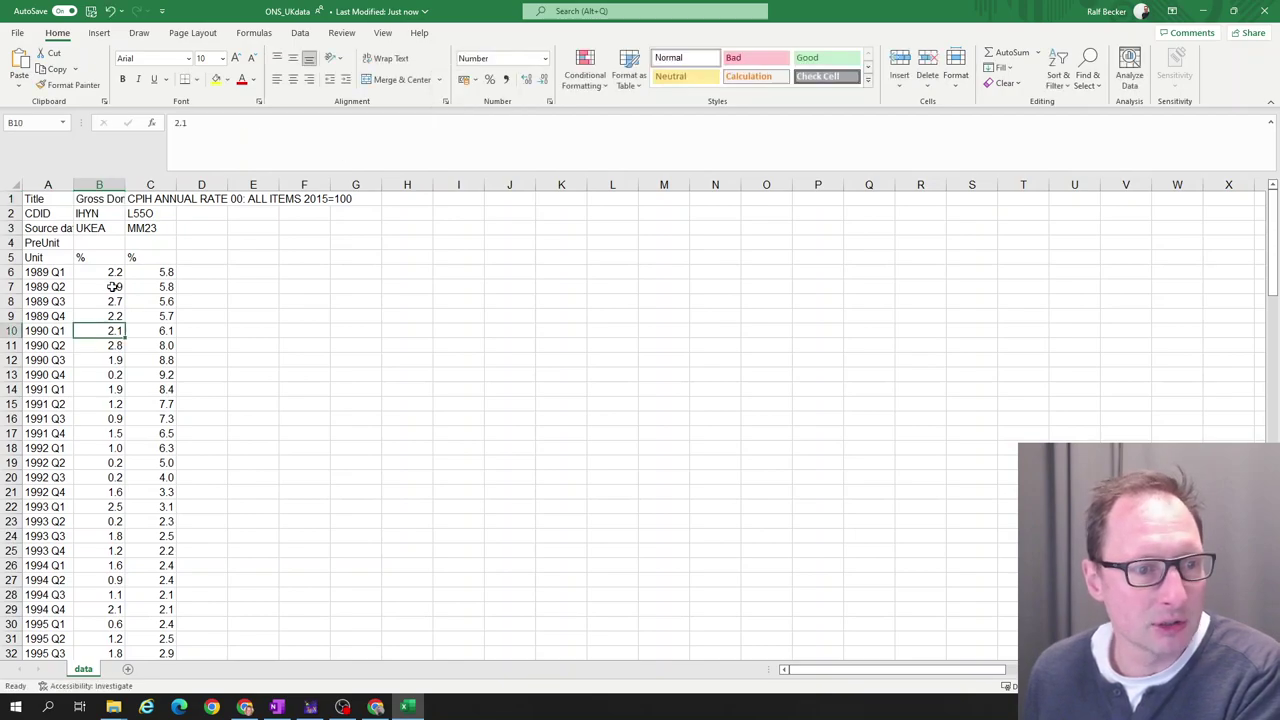
left_click(112, 277)
left_click(99, 318)
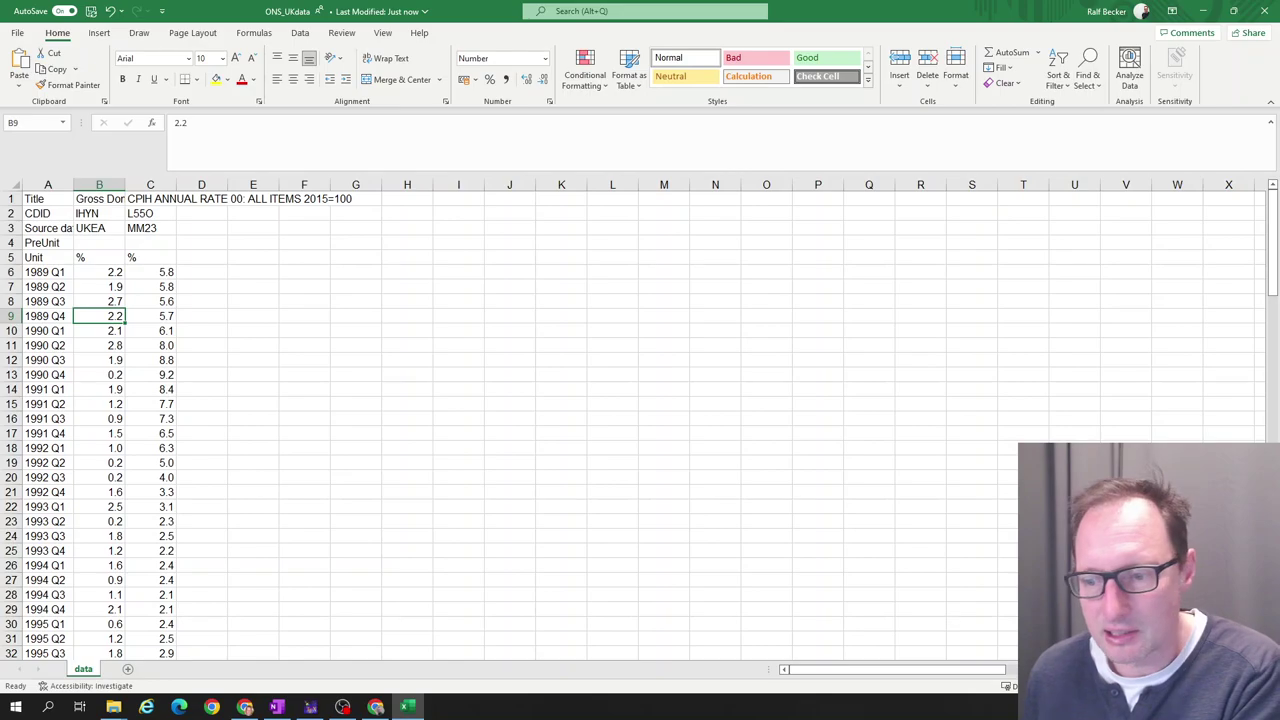
scroll(597, 480, "up", 2, "ctrl")
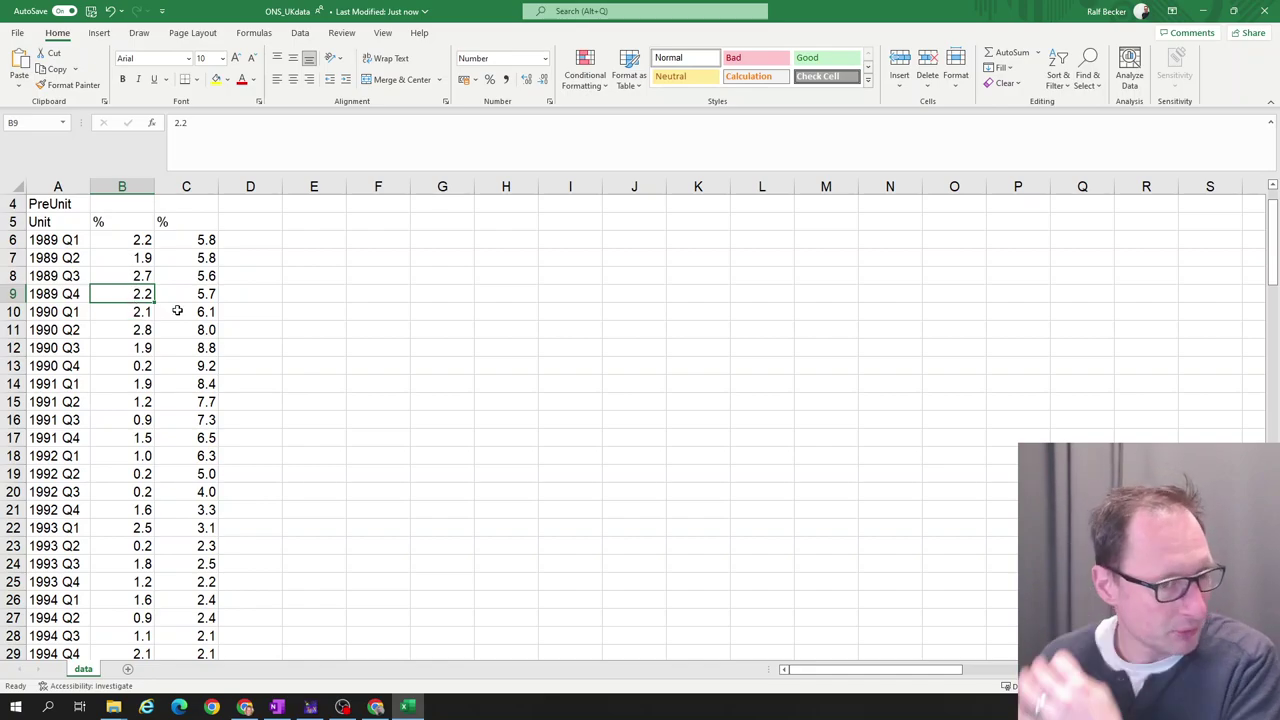
left_click(130, 240)
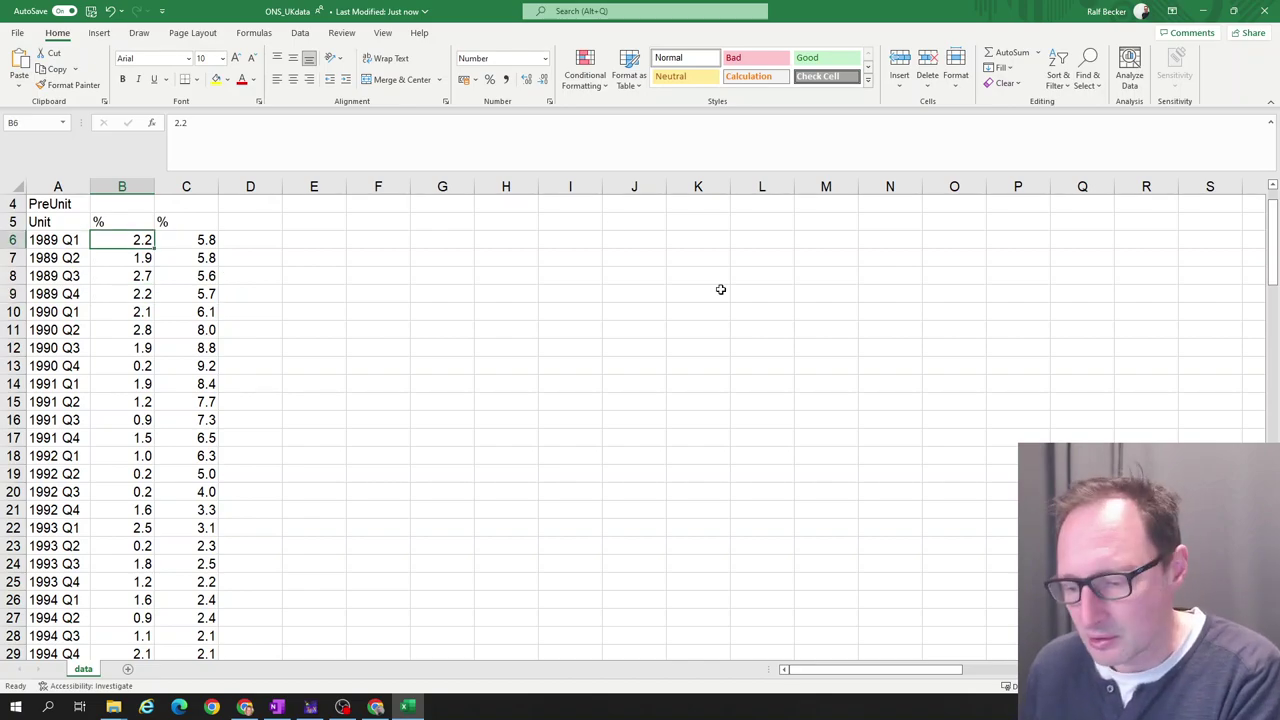
scroll(487, 367, "up", 1)
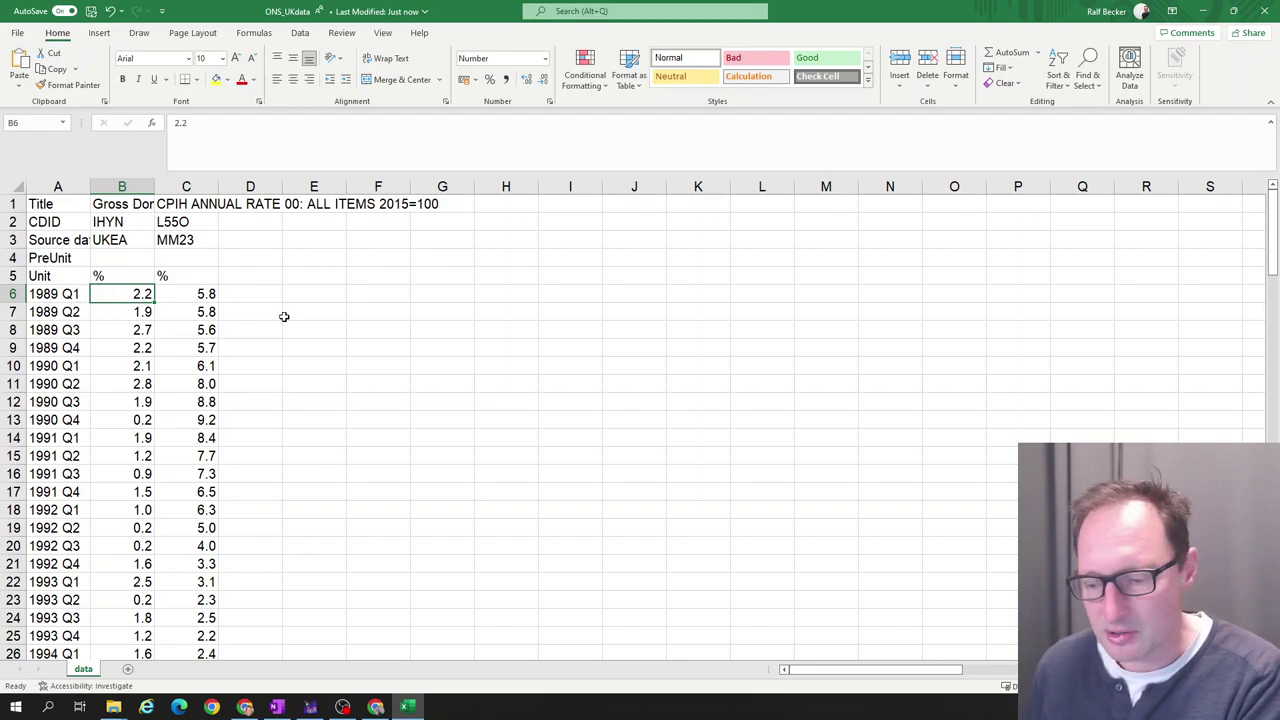
left_click(143, 347)
left_click_drag(142, 297, 142, 527)
left_click(123, 297)
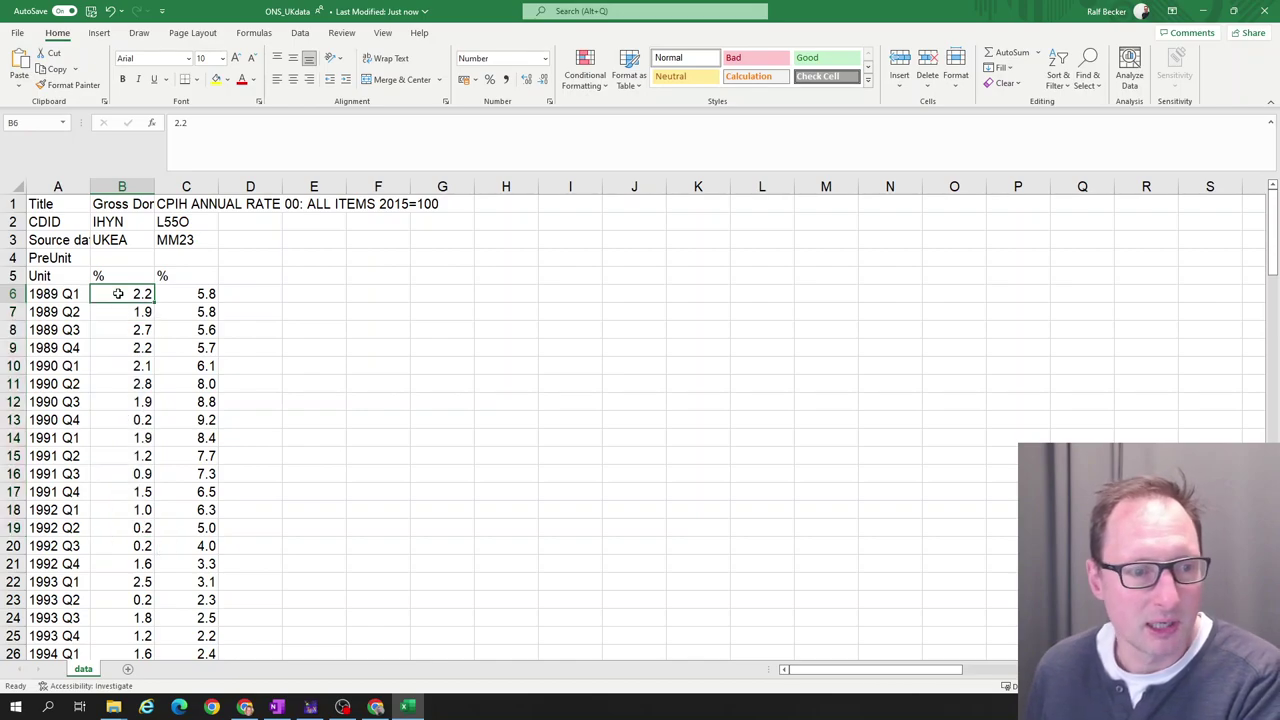
left_click_drag(118, 294, 117, 451)
scroll(115, 420, "up", 10)
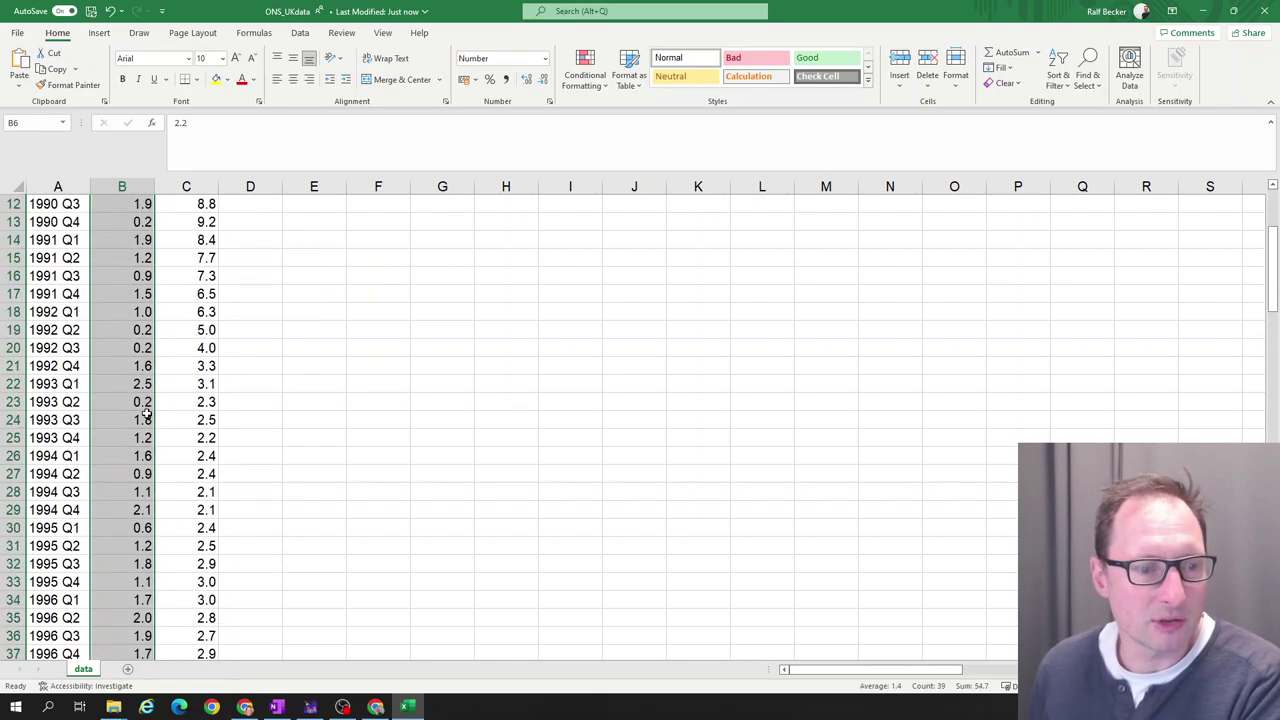
Insert a basic 2-D line chart of all the quarterly GDP growth values in B6:B137.
left_click(110, 302)
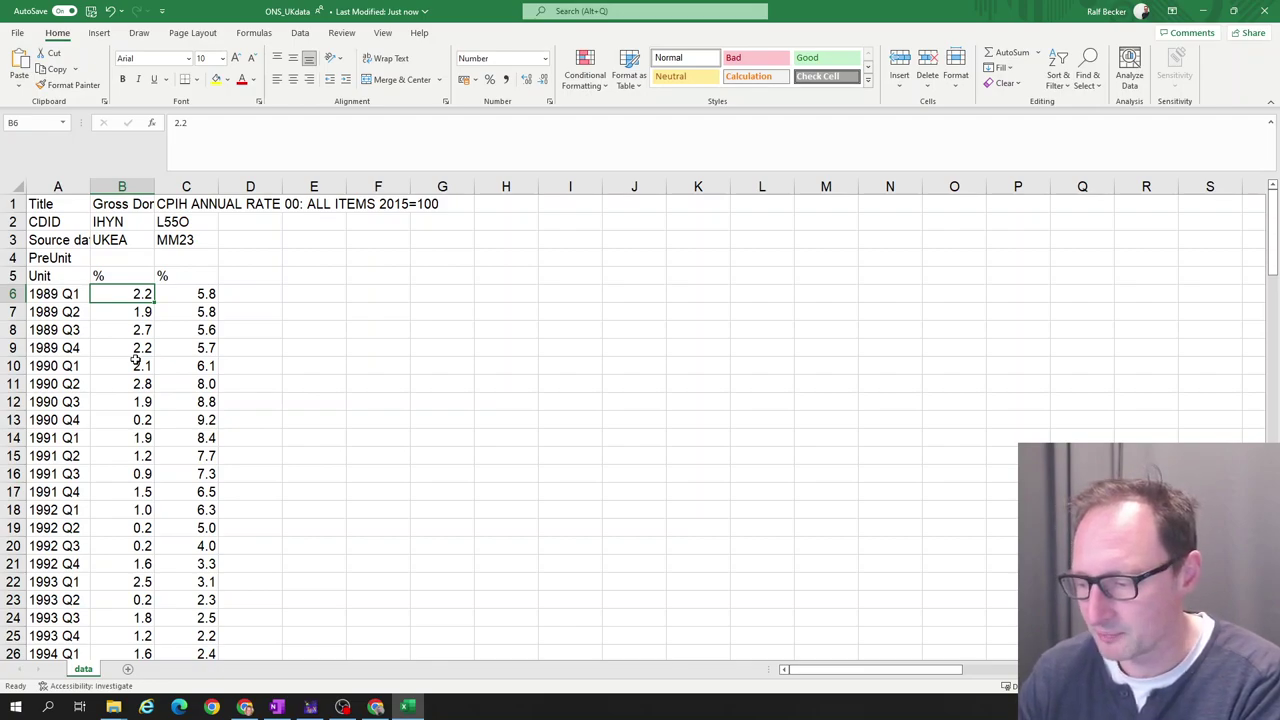
key("End")
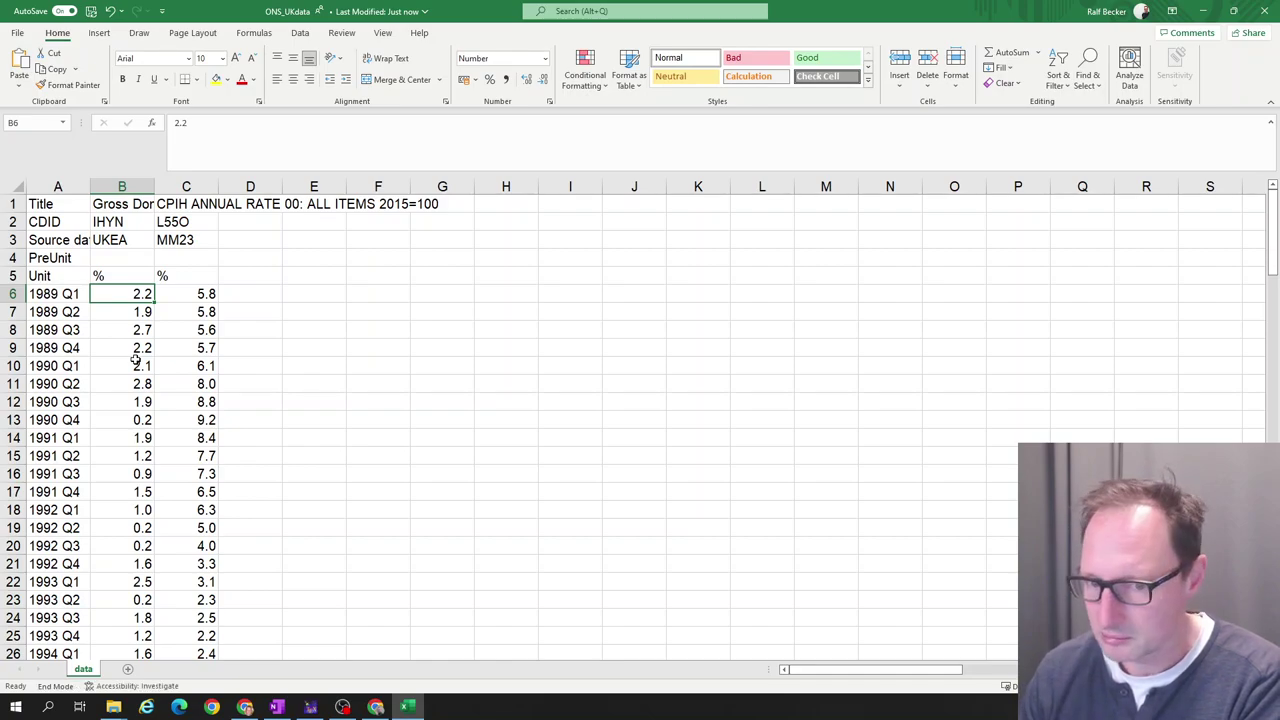
key("shift+Down")
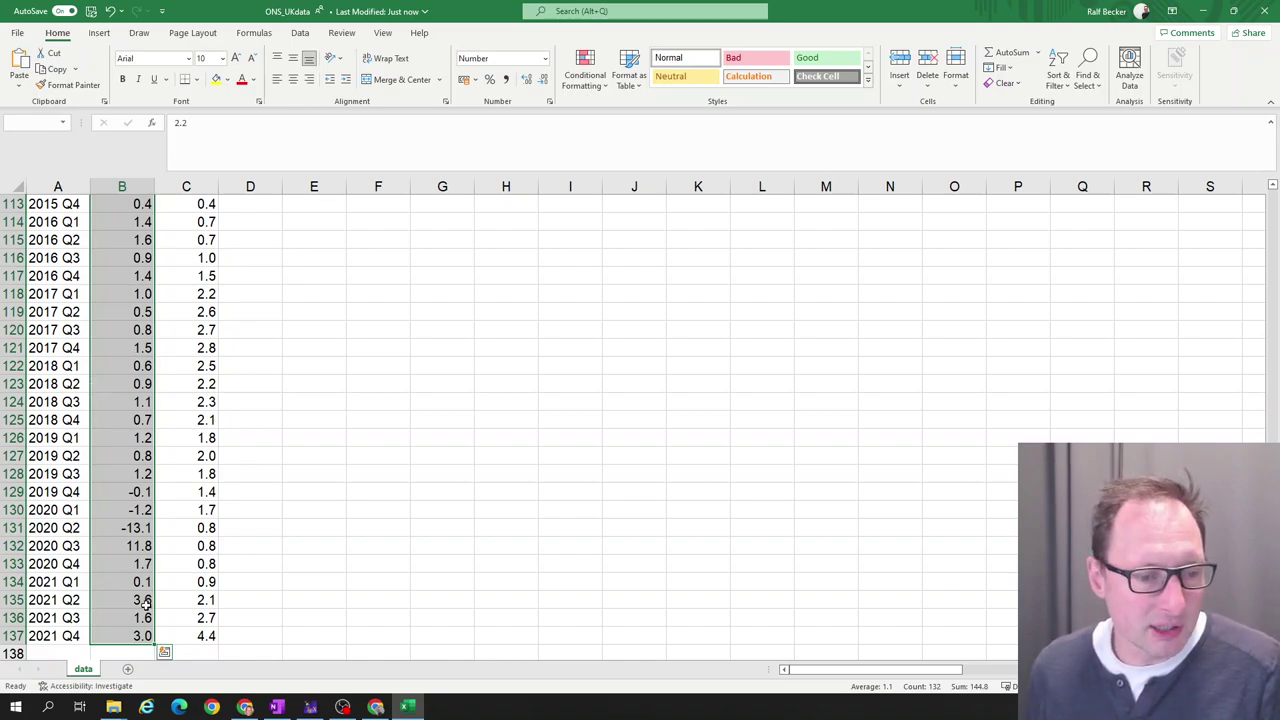
scroll(146, 604, "down", 1)
scroll(147, 550, "up", 1)
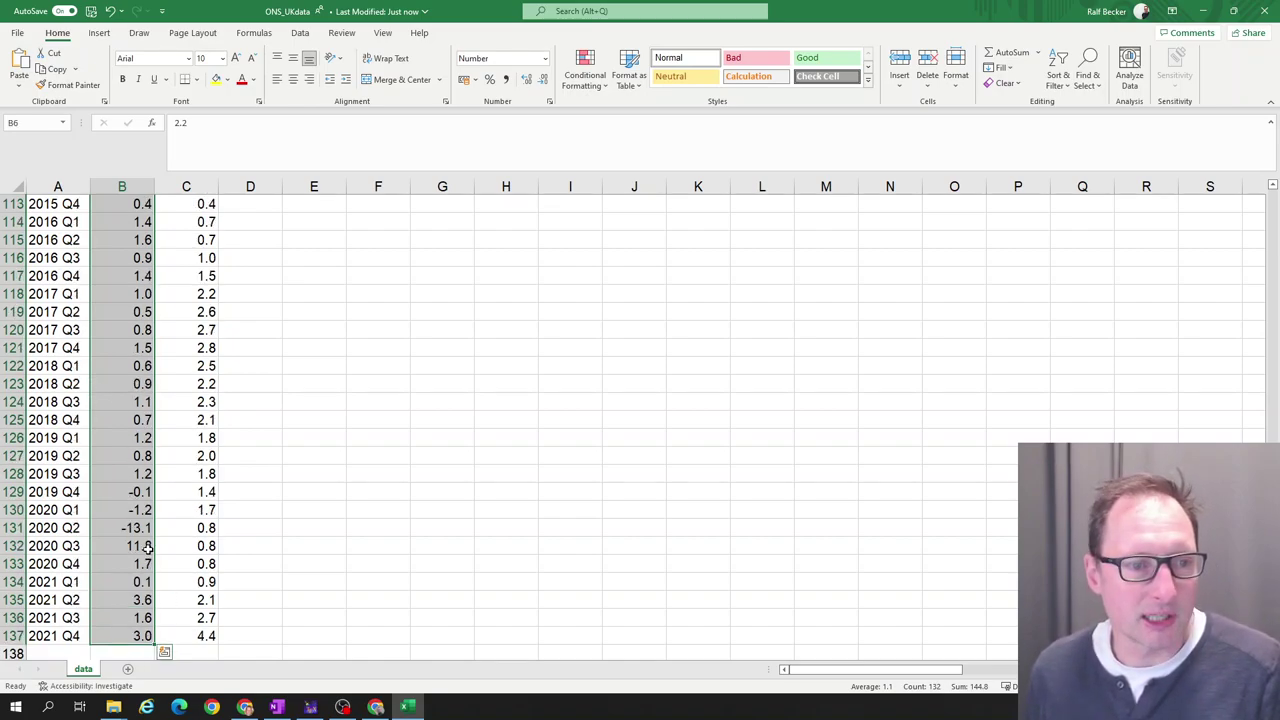
left_click(99, 33)
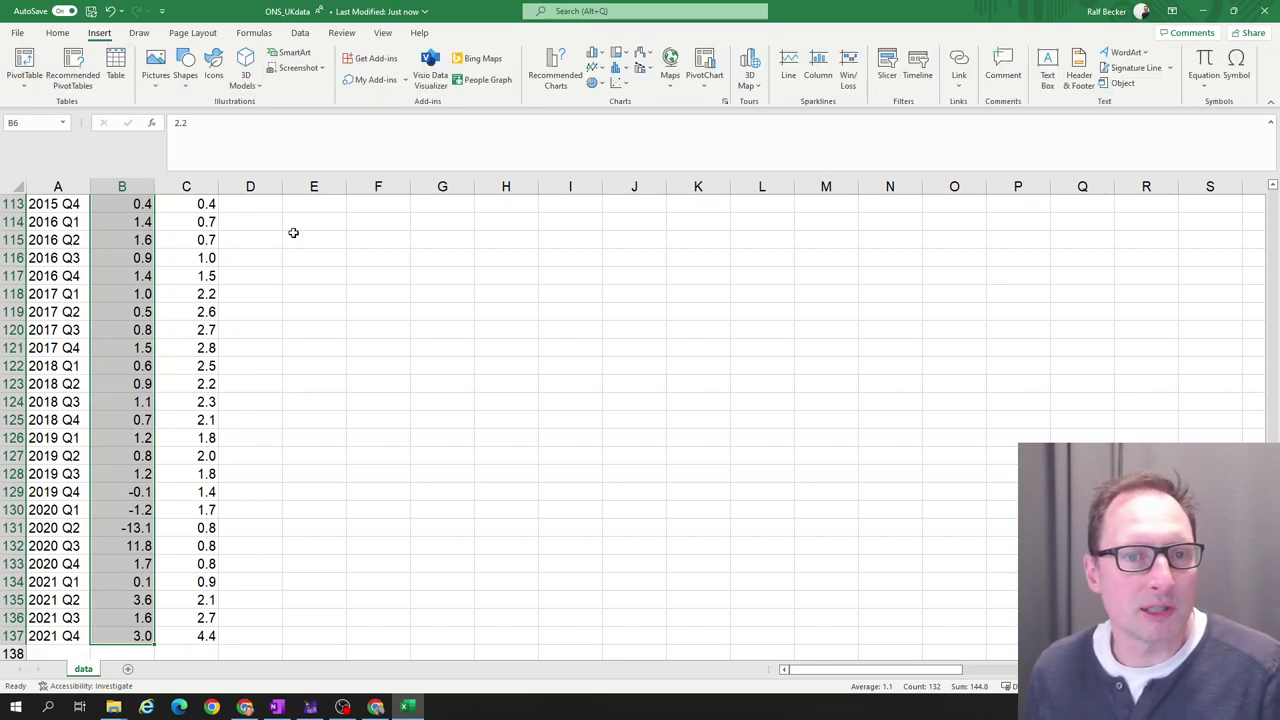
left_click(593, 72)
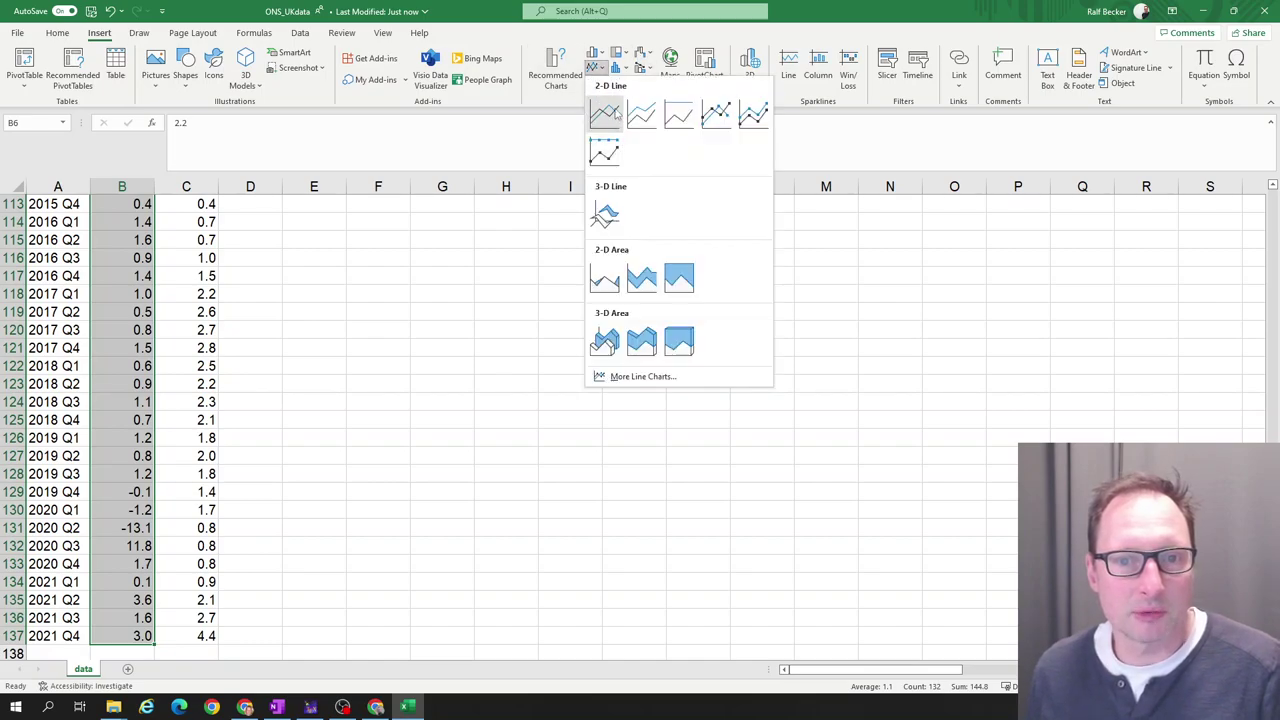
left_click(605, 114)
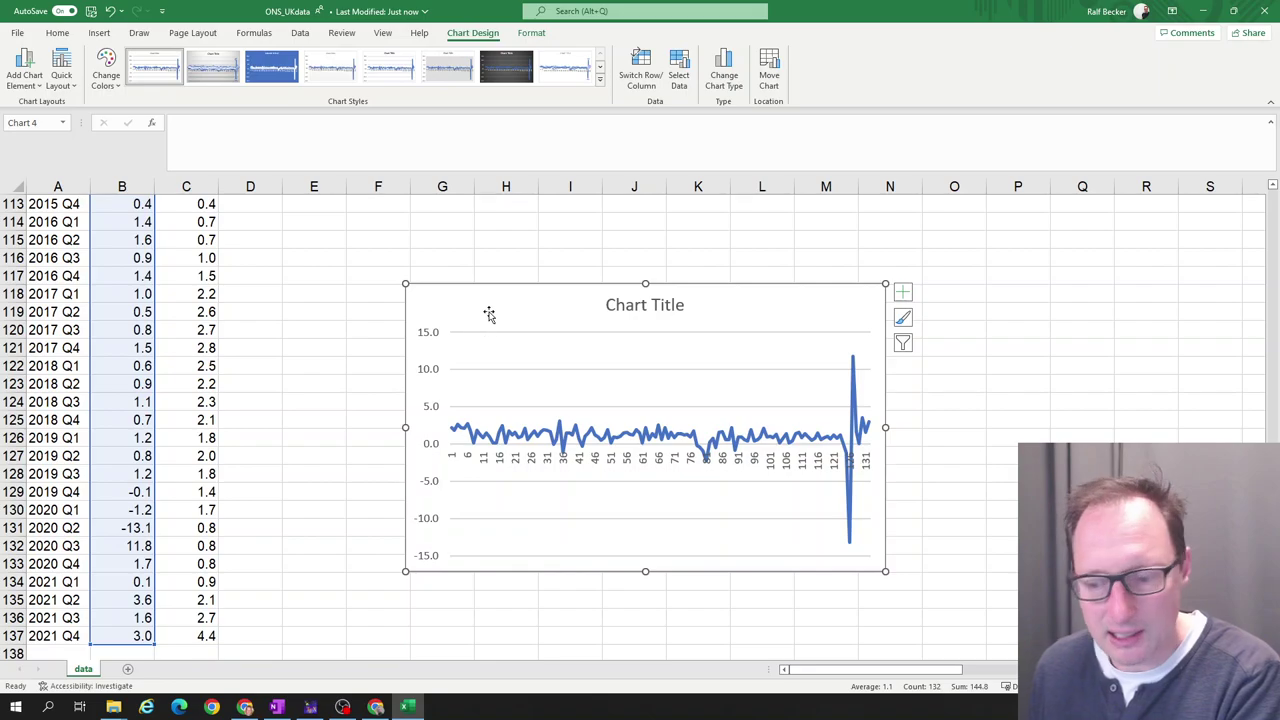
Move the line chart from the end of the data to cell F5 beside the first rows.
key("Delete")
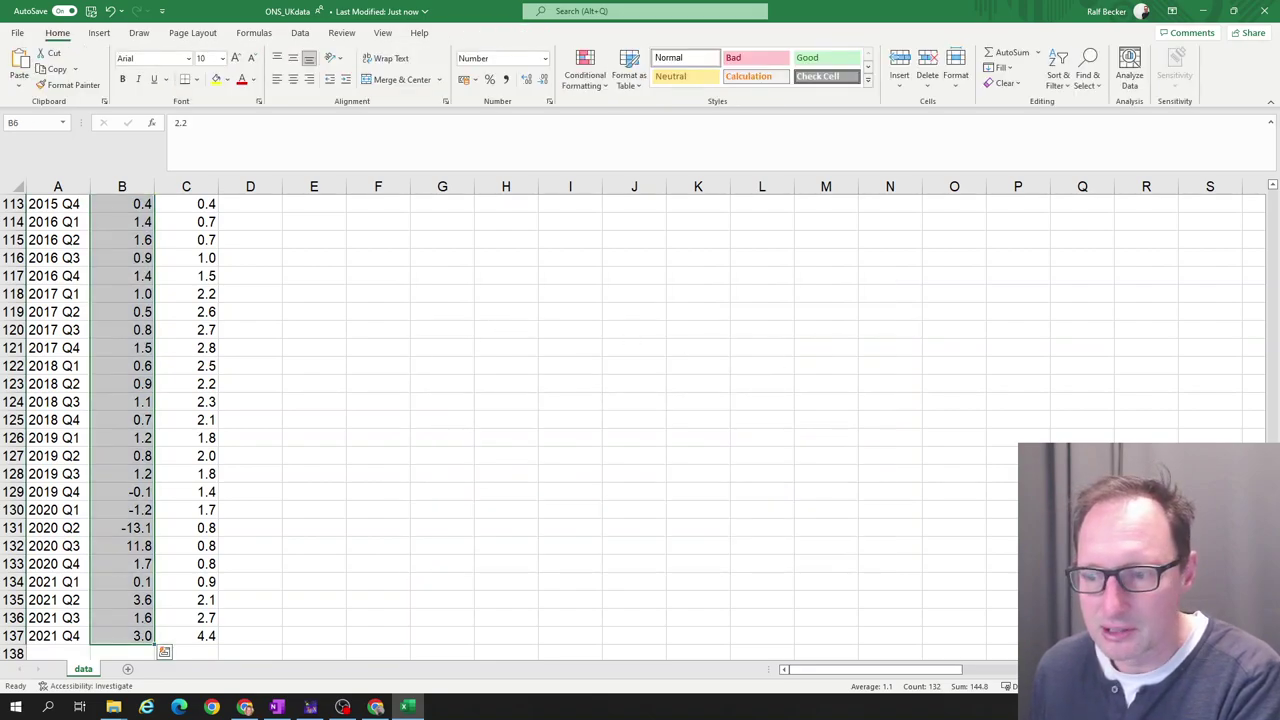
left_click_drag(1264, 258, 1266, 195)
left_click(339, 277)
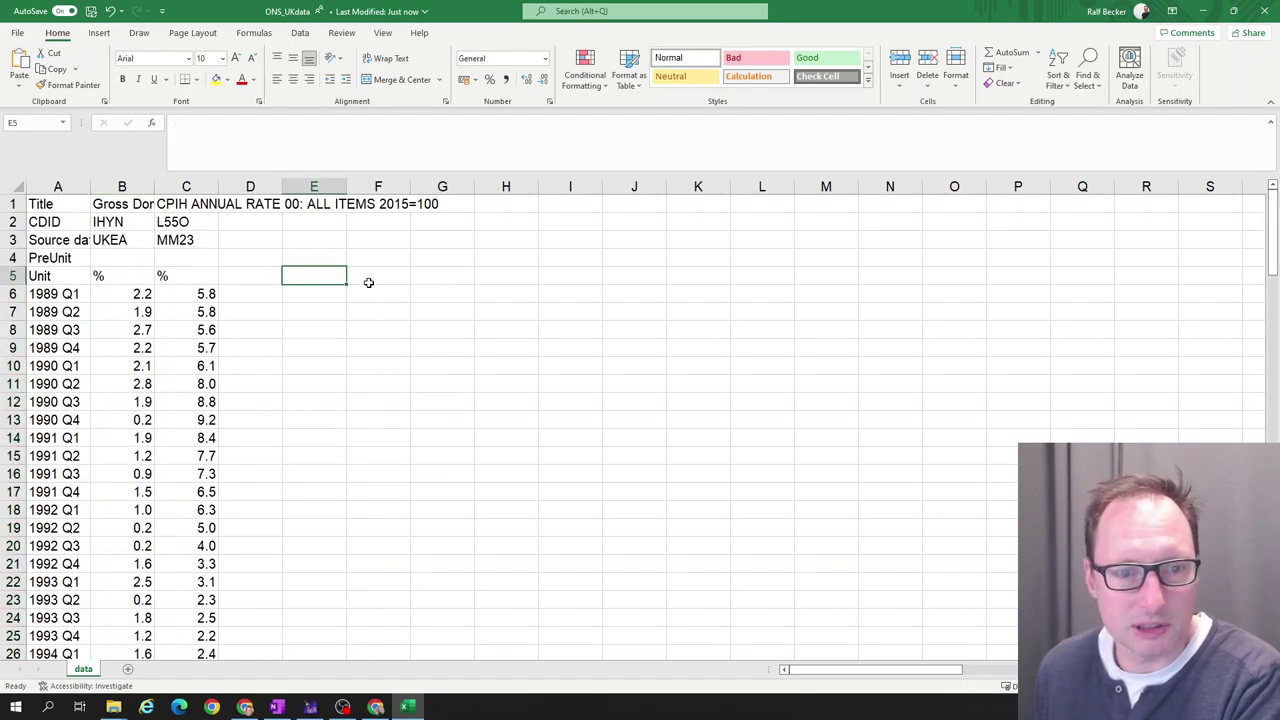
left_click(363, 277)
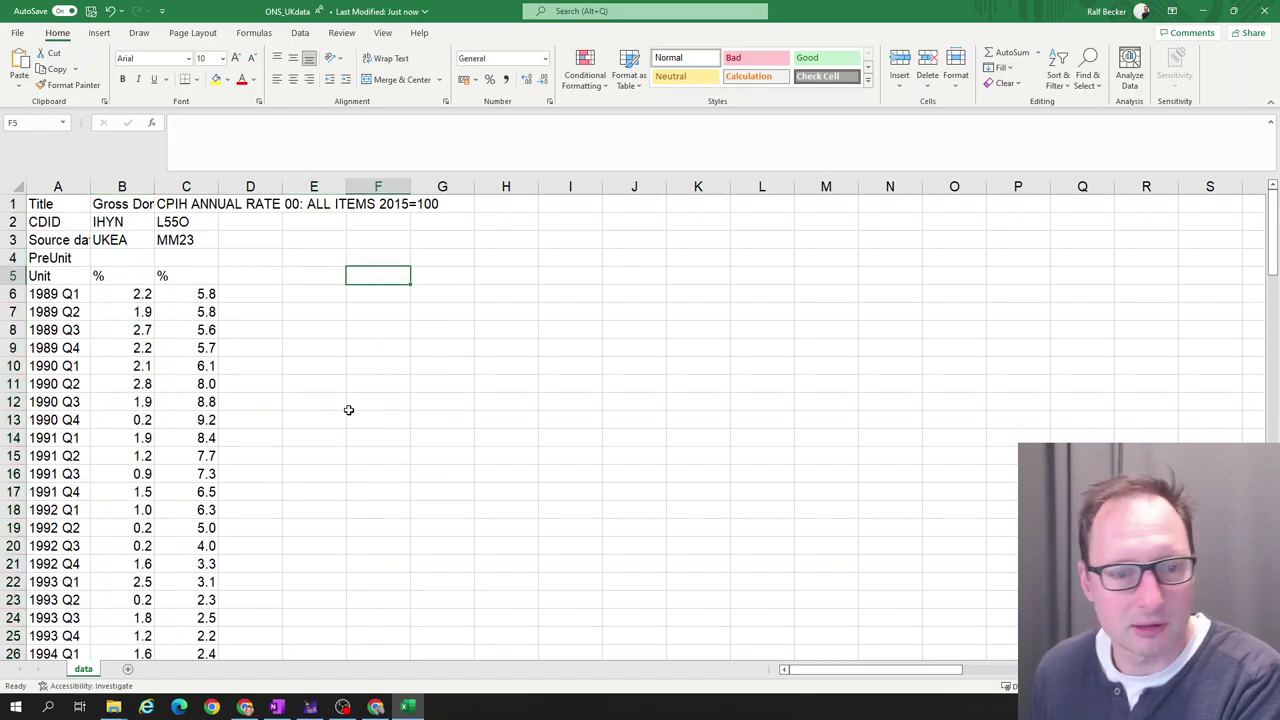
key("ctrl+v")
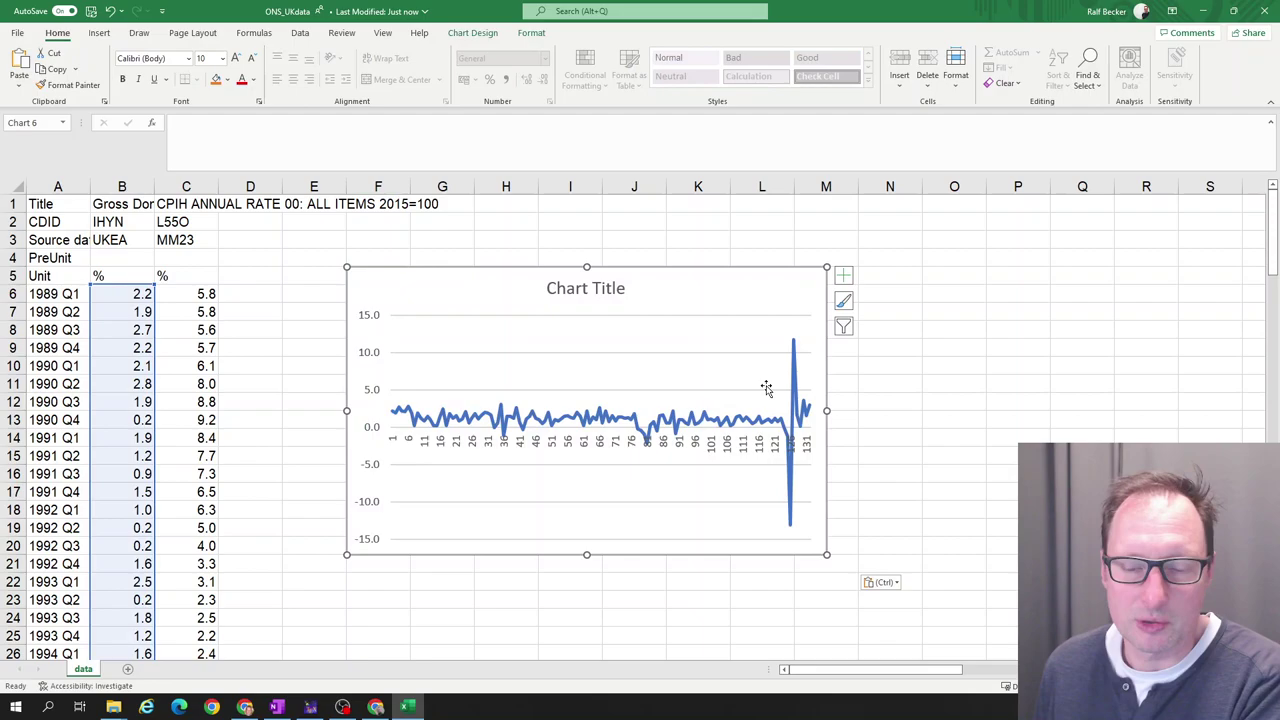
left_click(891, 398)
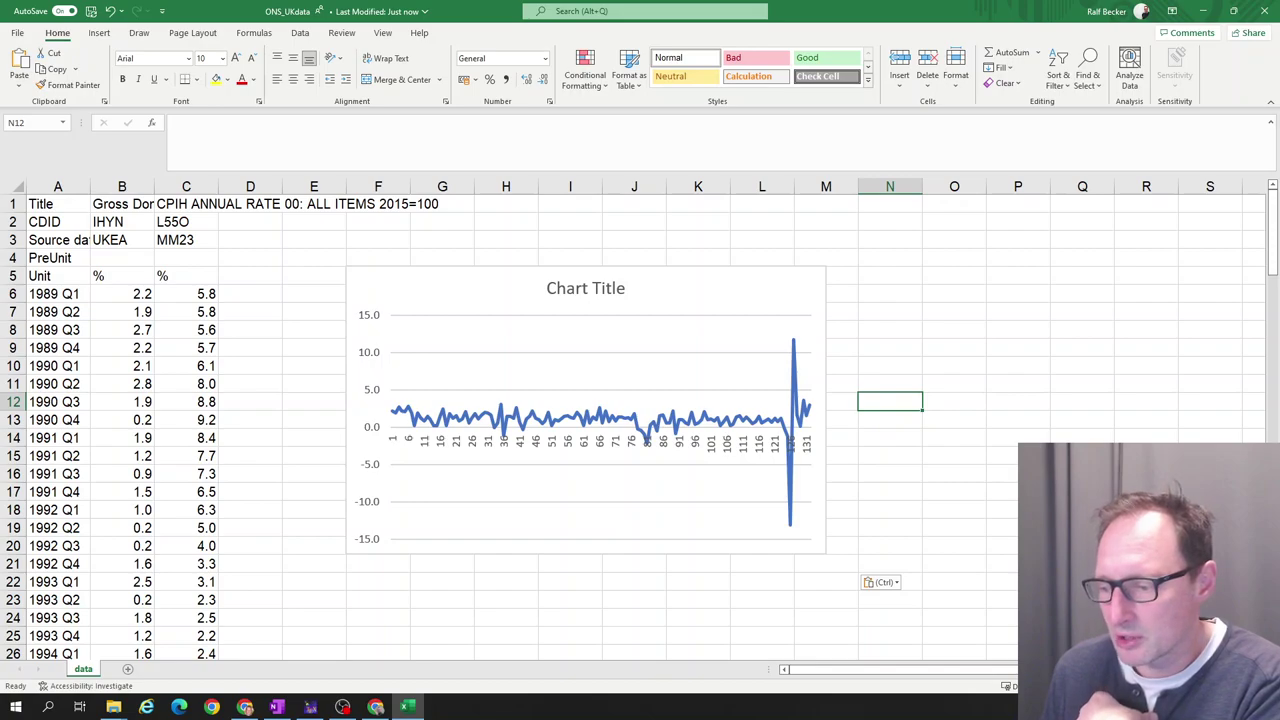
Replace the line chart's placeholder title with "UK Annual Growth".
key("alt+Tab")
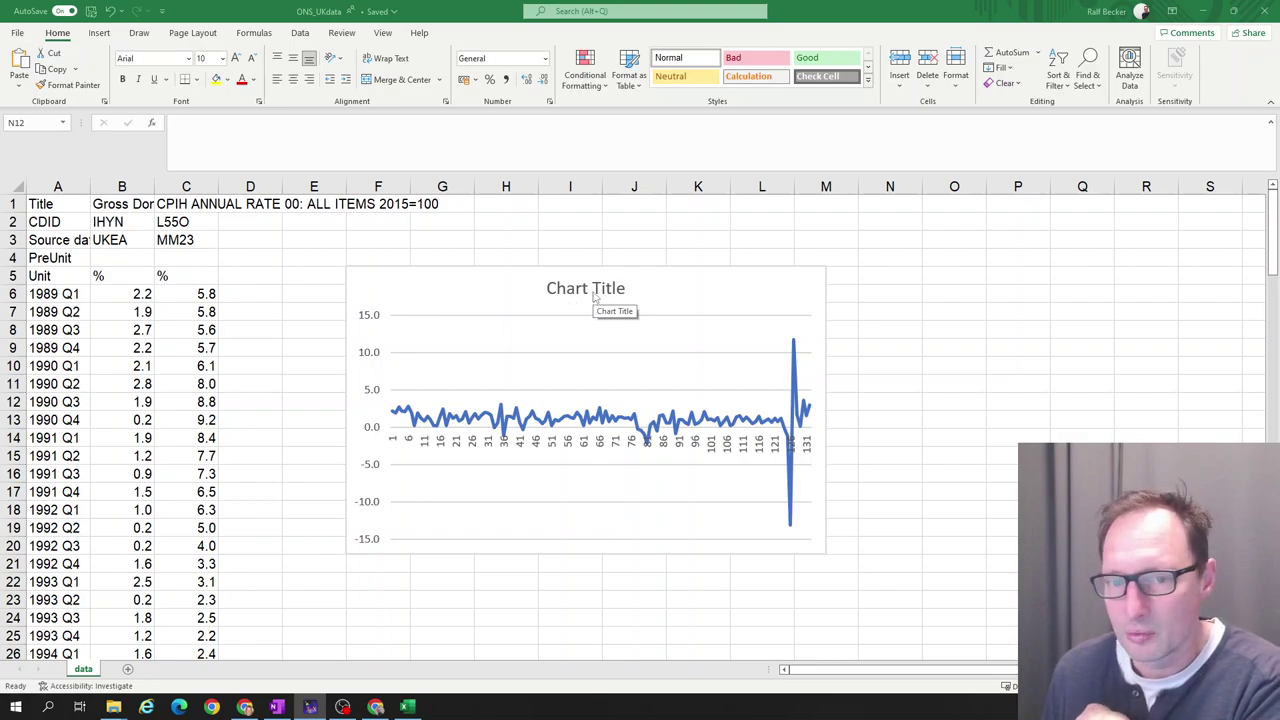
left_click(570, 291)
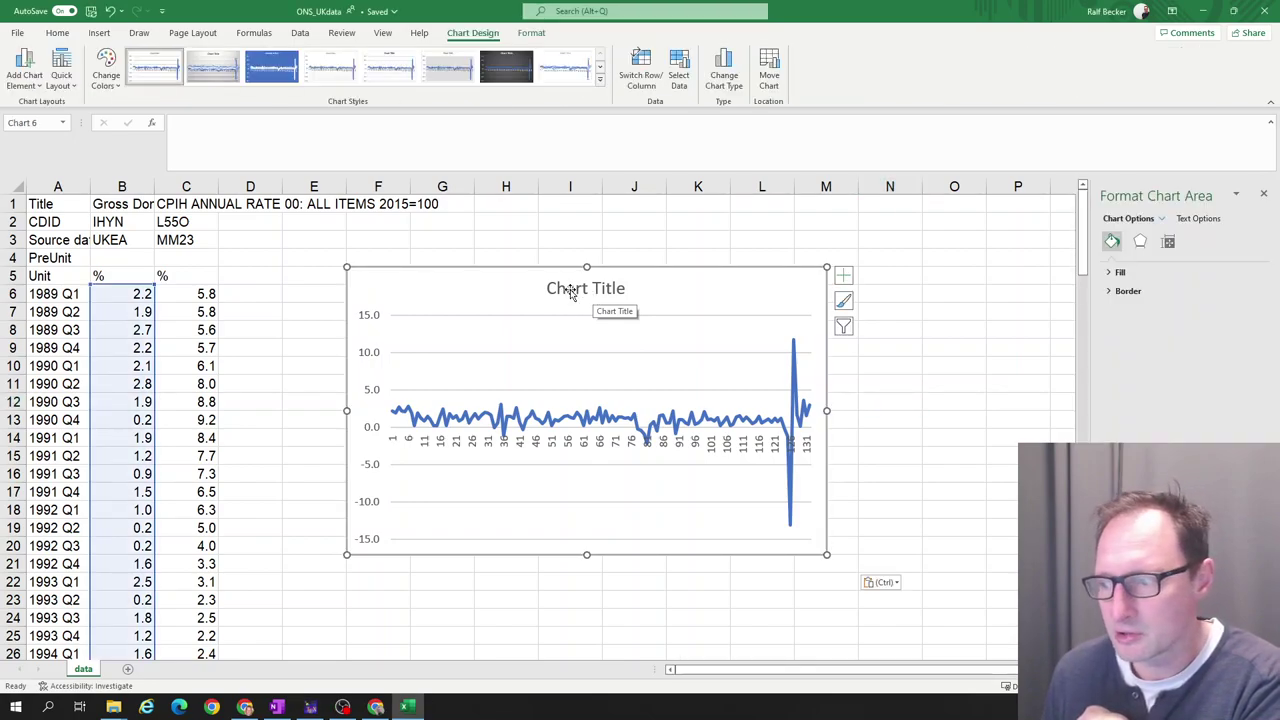
left_click(571, 291)
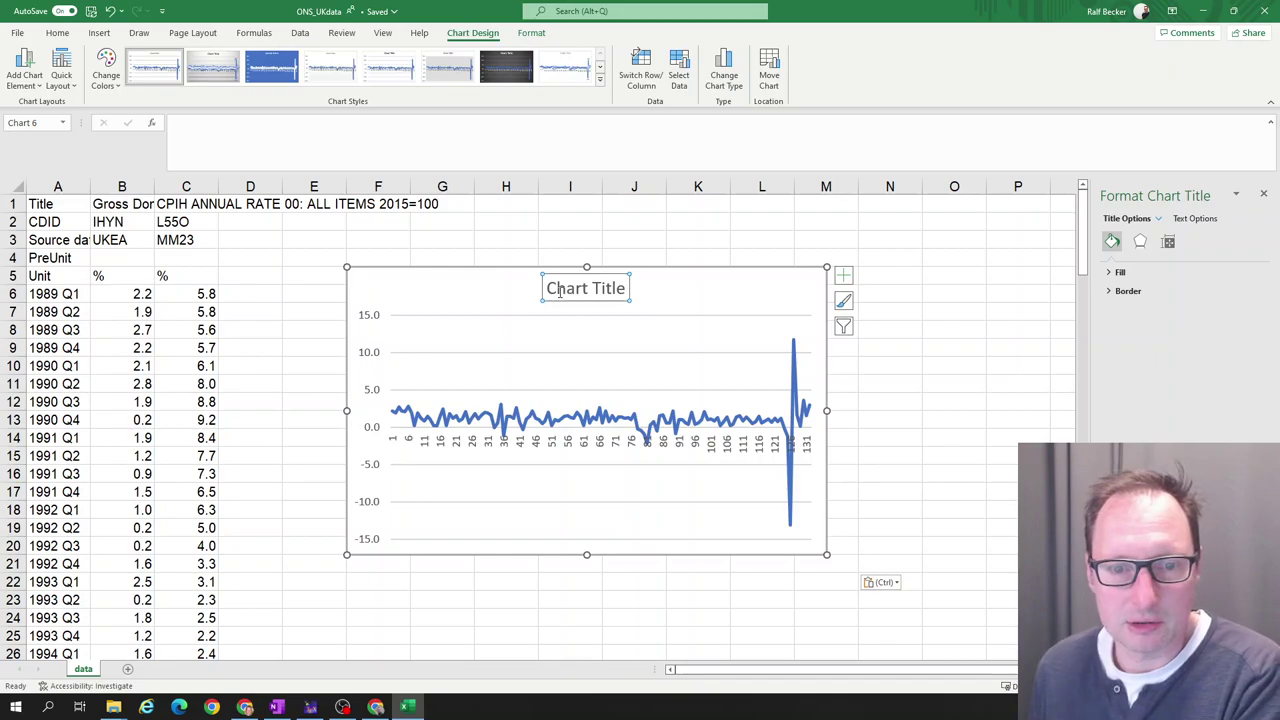
triple_click(556, 289)
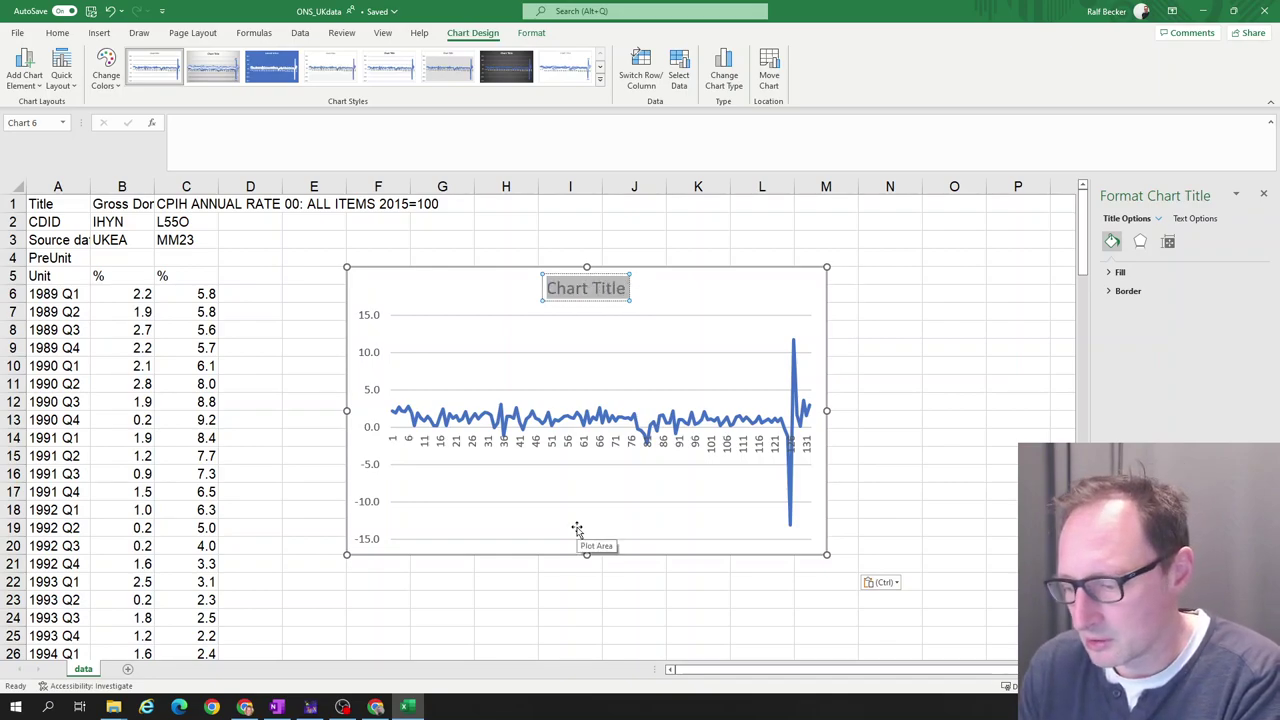
type("UK Ann")
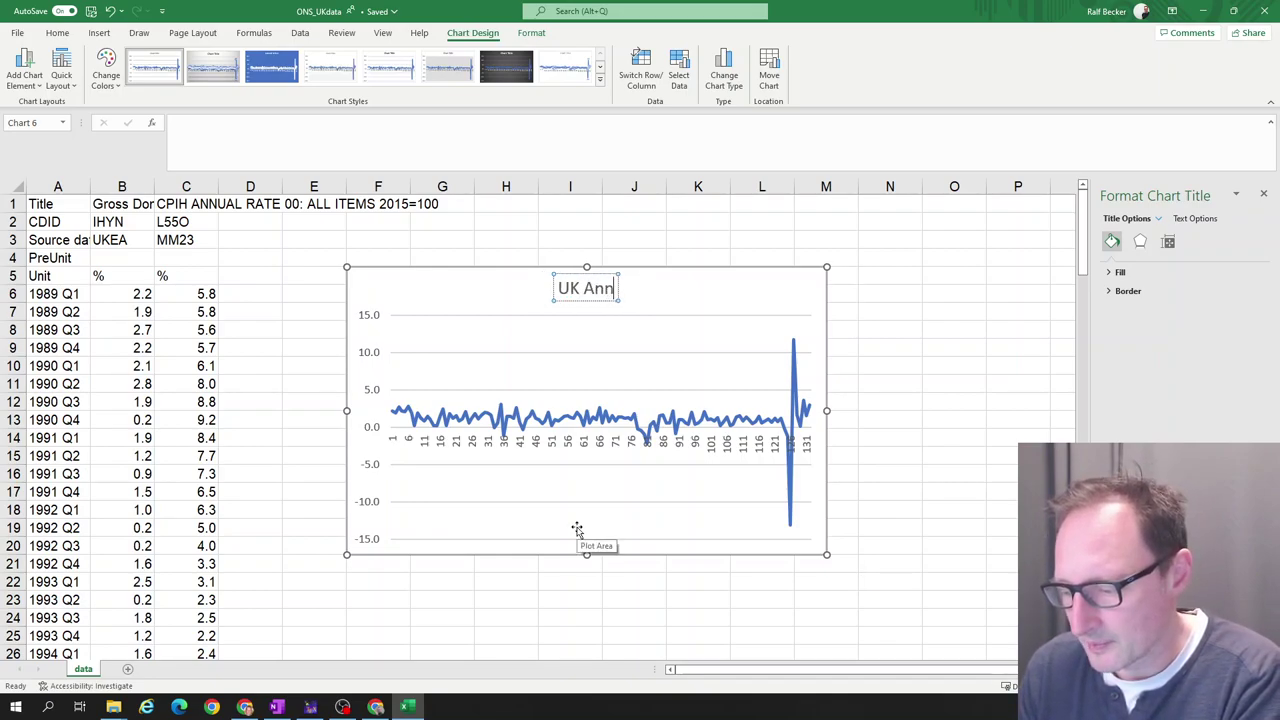
type("ual Gro")
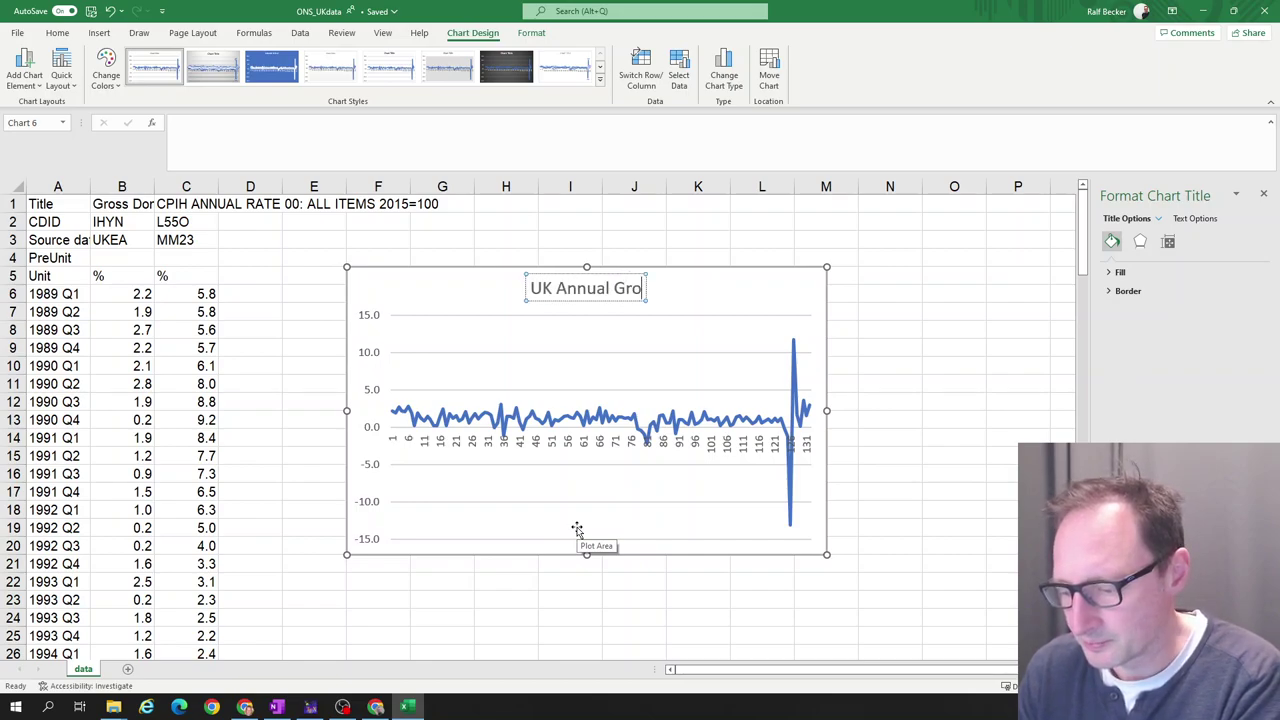
type("wth")
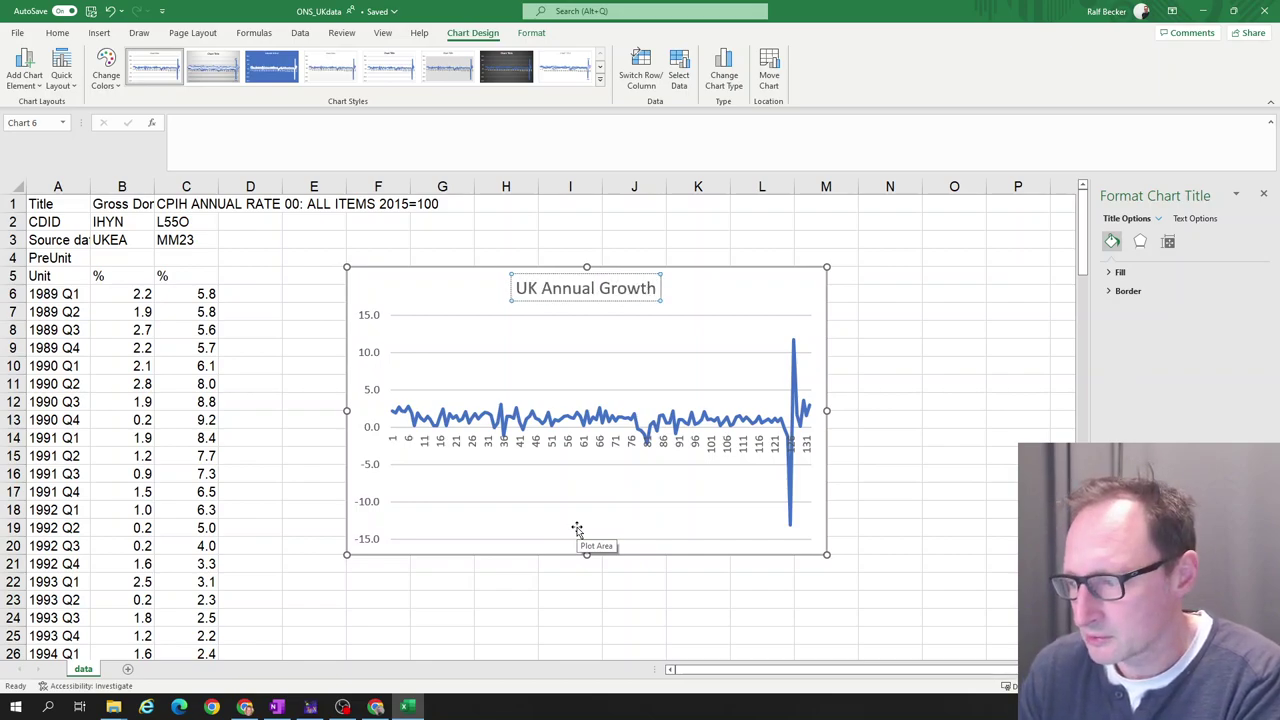
Complete the line chart's title so it reads "UK Annual Growth Rate".
type(" Ra")
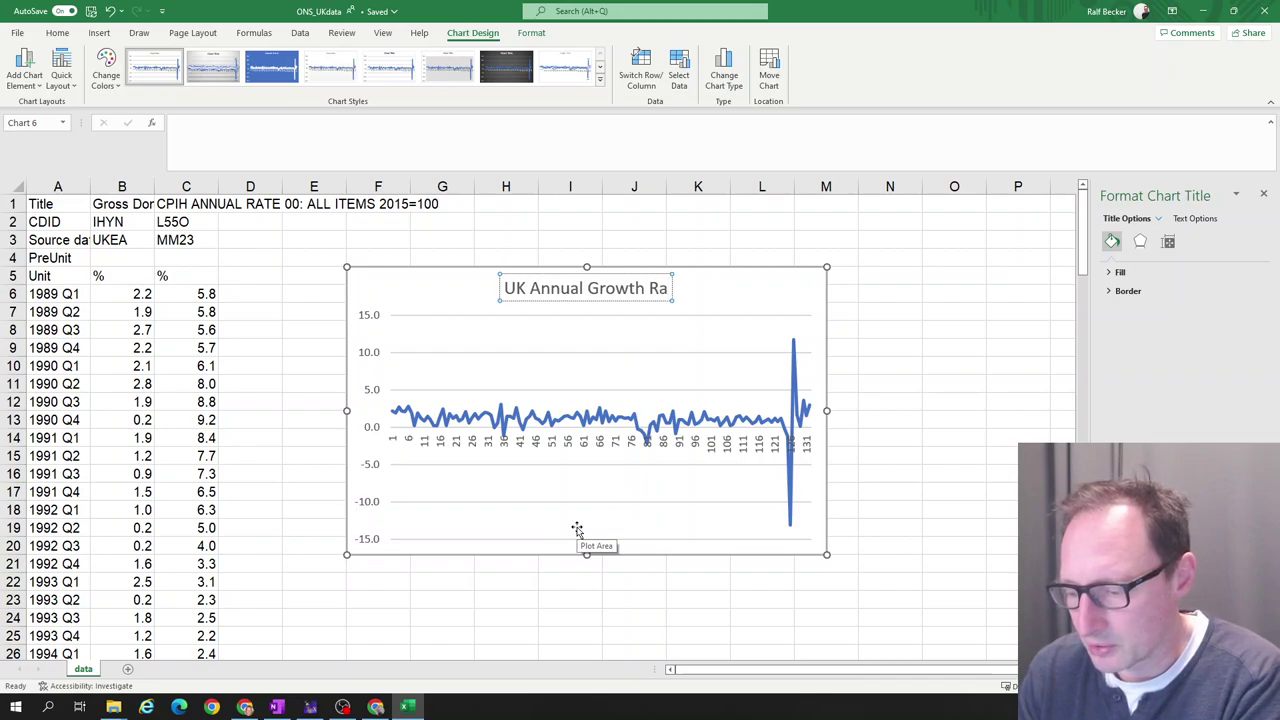
type("te")
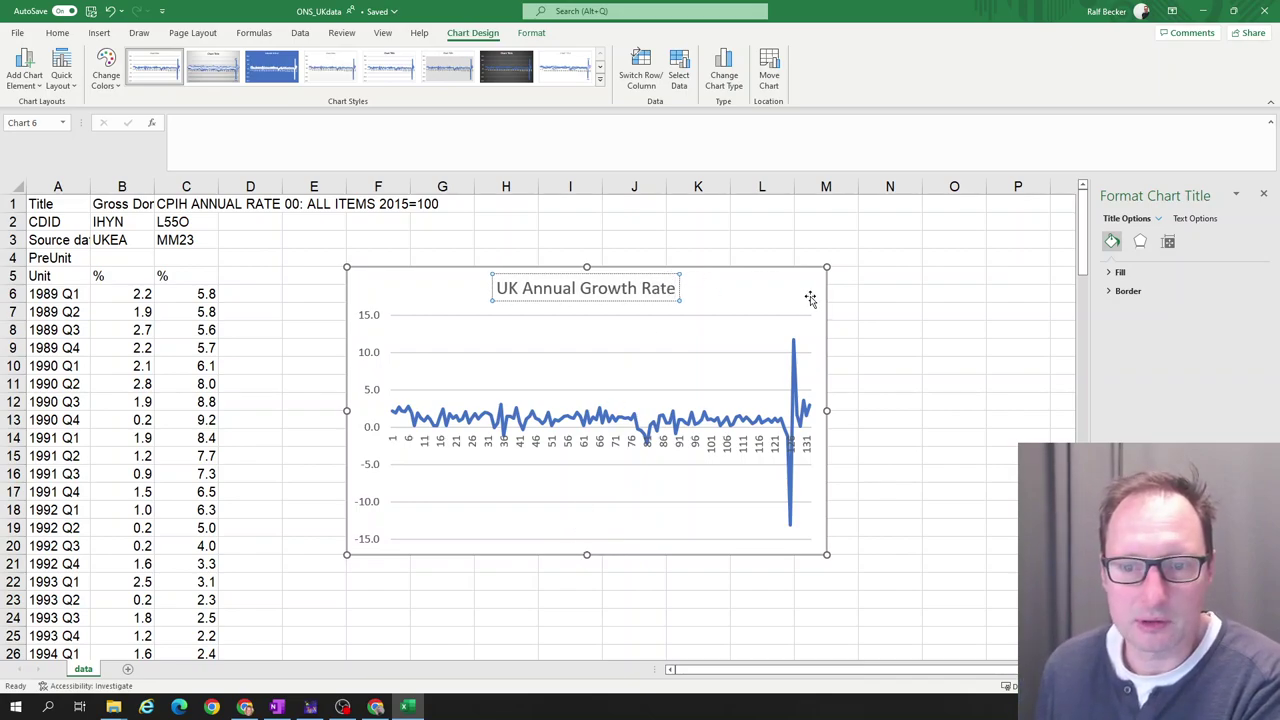
left_click(815, 296)
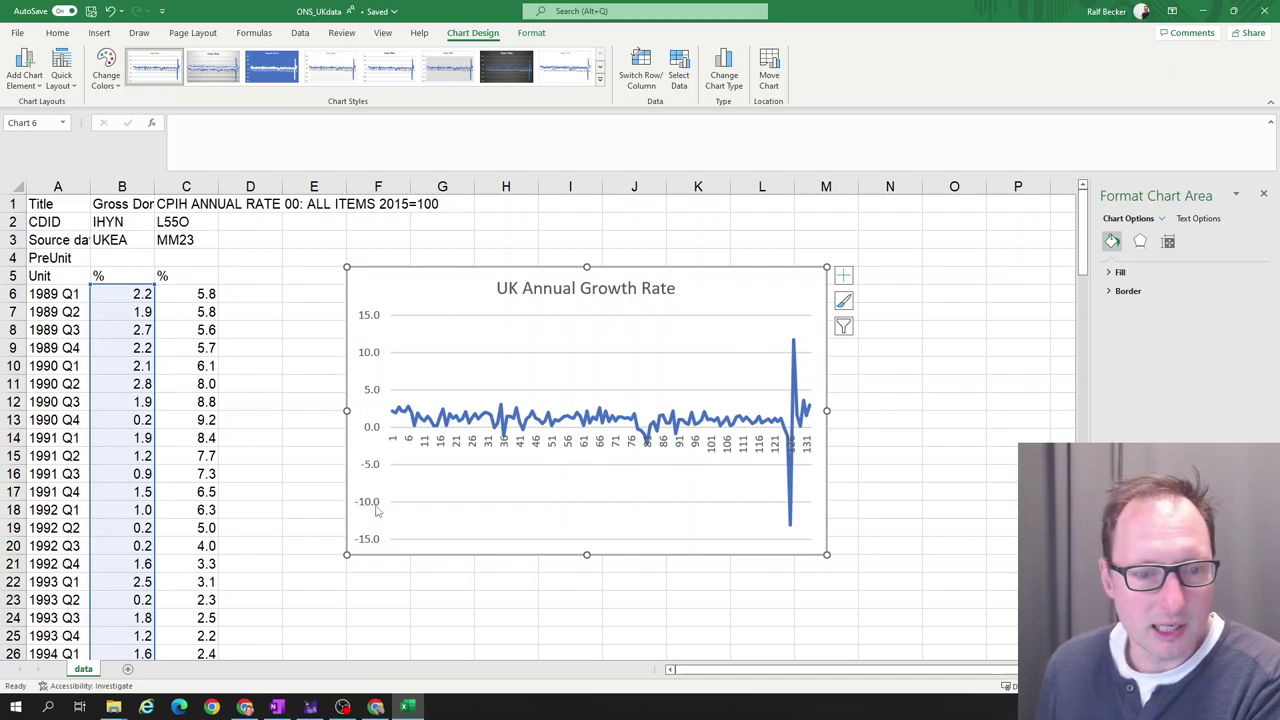
Add a primary vertical axis title to the line chart.
left_click(36, 86)
mouse_move(38, 126)
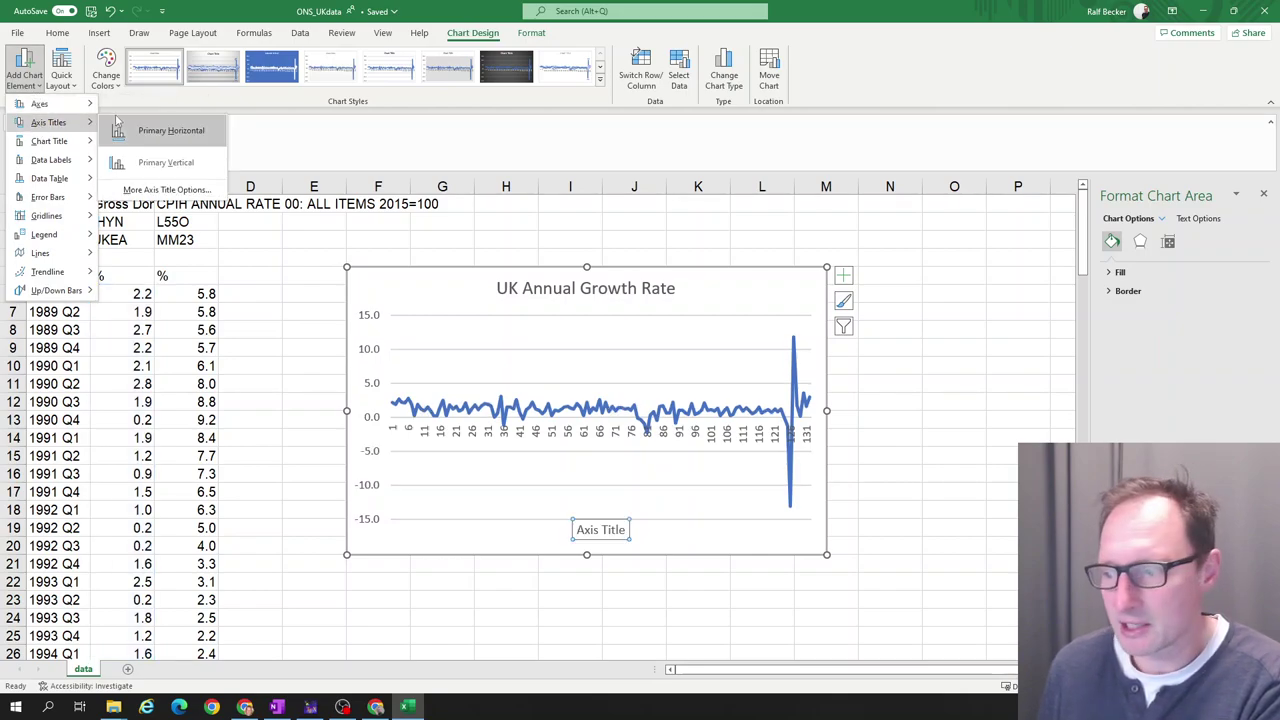
left_click(146, 163)
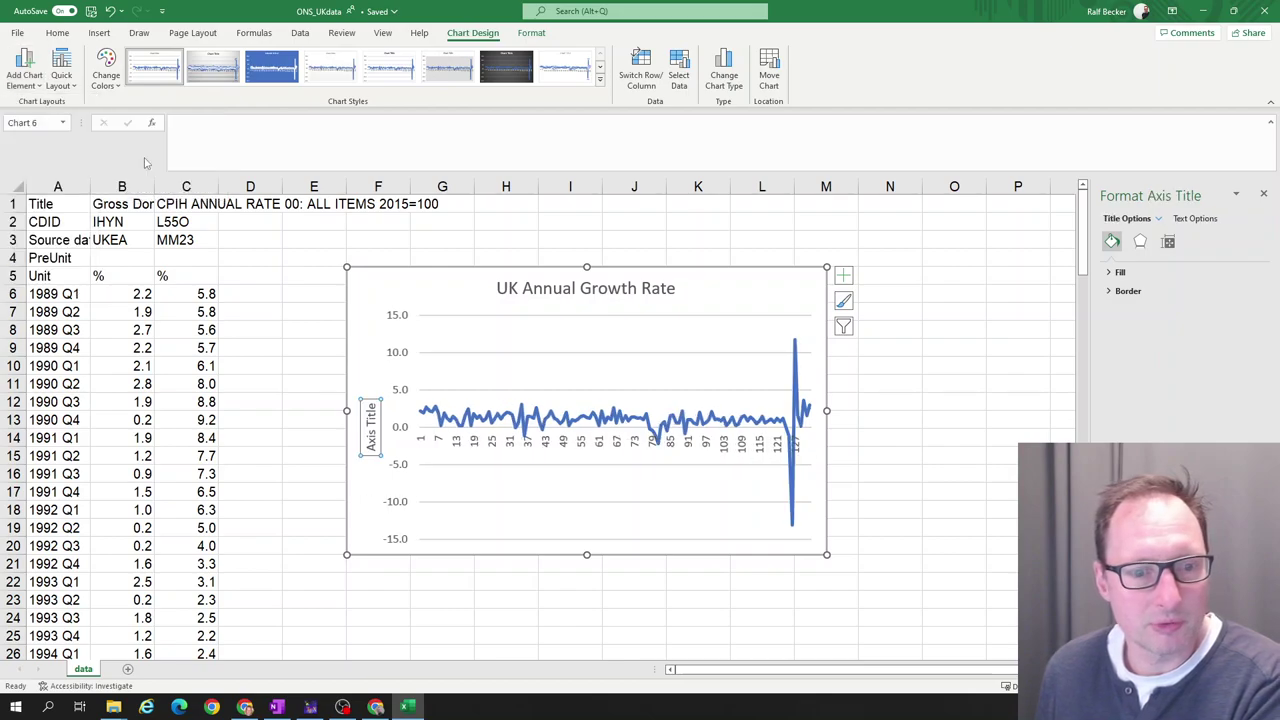
Replace the vertical axis title's placeholder text with "Growth Rate (in % points)".
double_click(368, 448)
key("Delete")
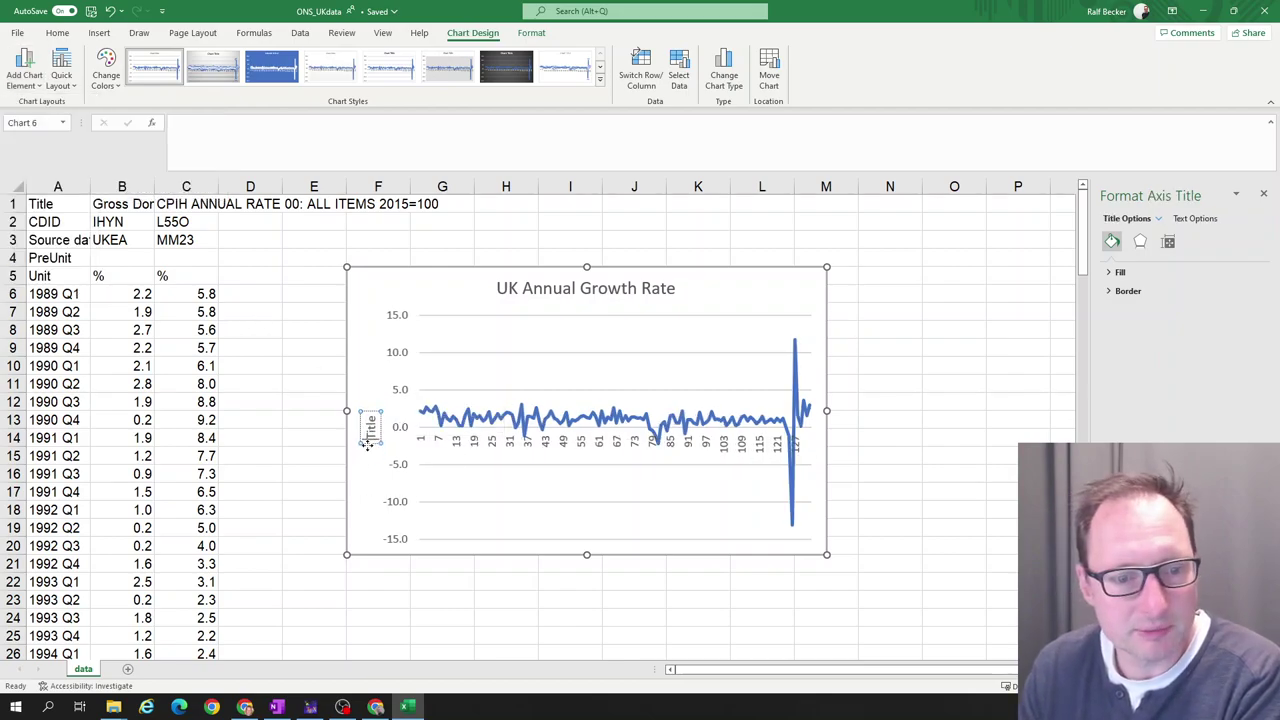
key("BackSpace")
key("BackSpace")
key("BackSpace")
key("BackSpace")
key("BackSpace")
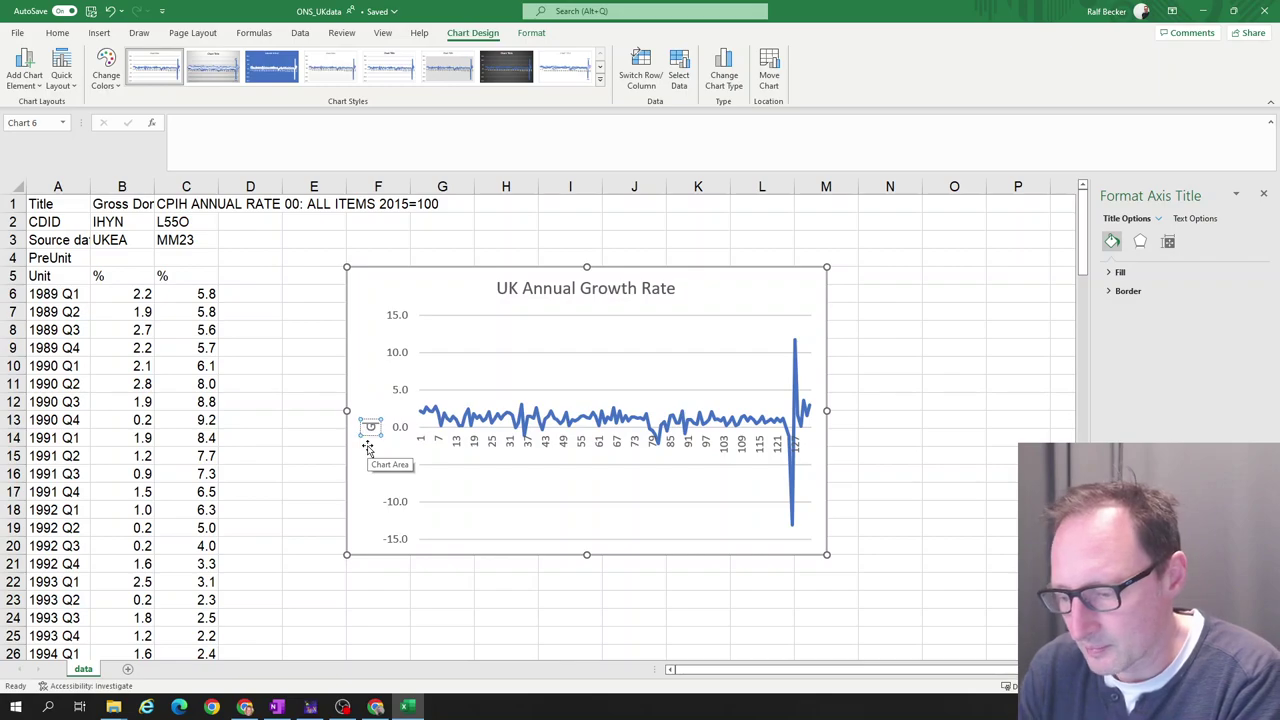
type("Grow")
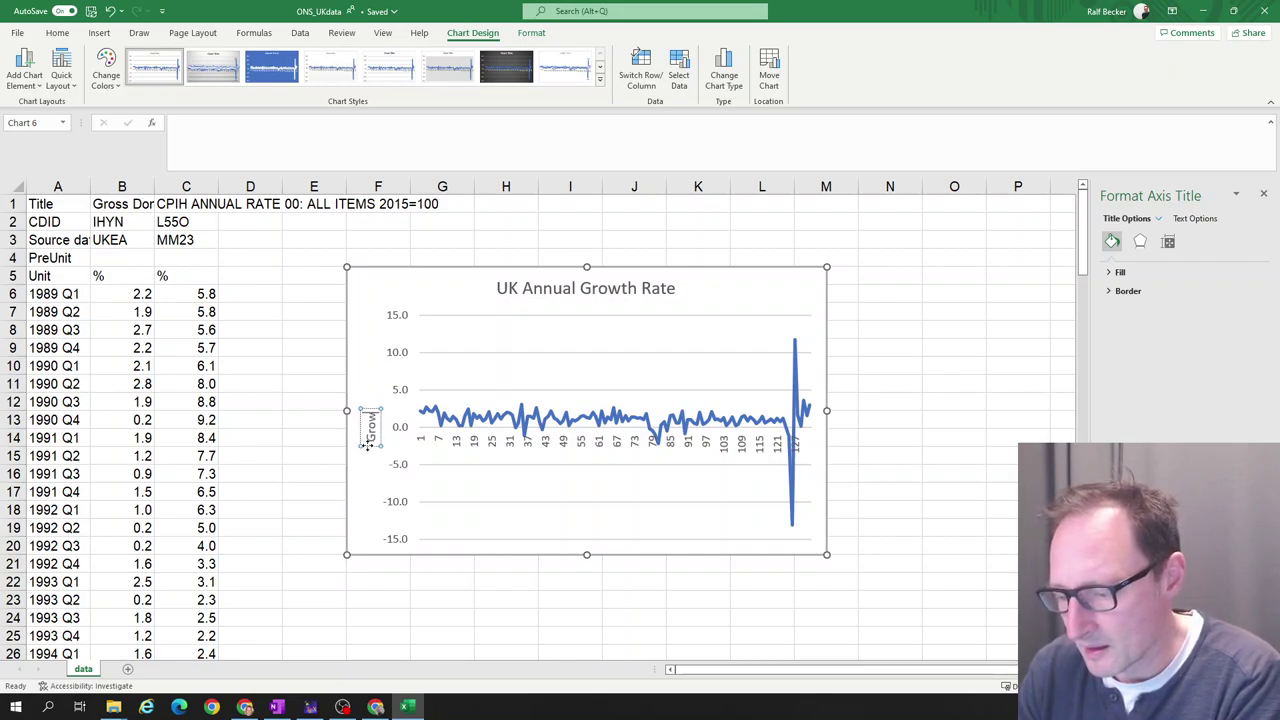
left_click_drag(367, 446, 367, 464)
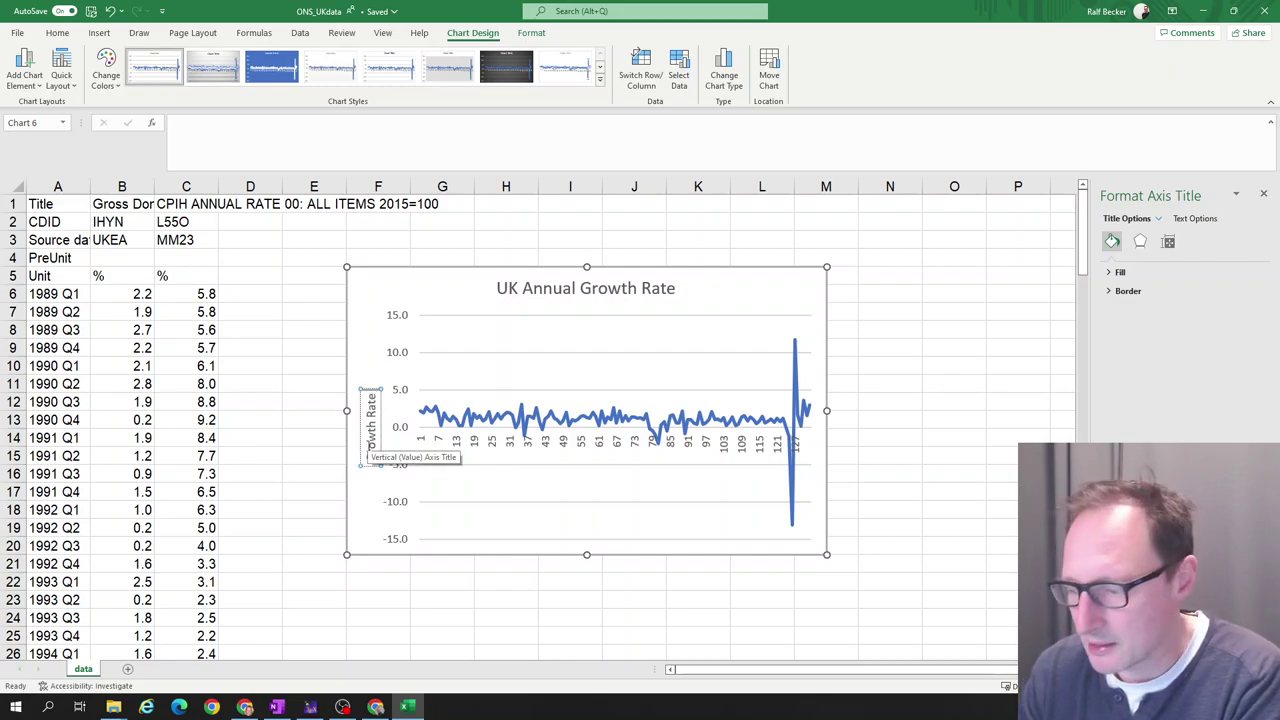
type("(in %)")
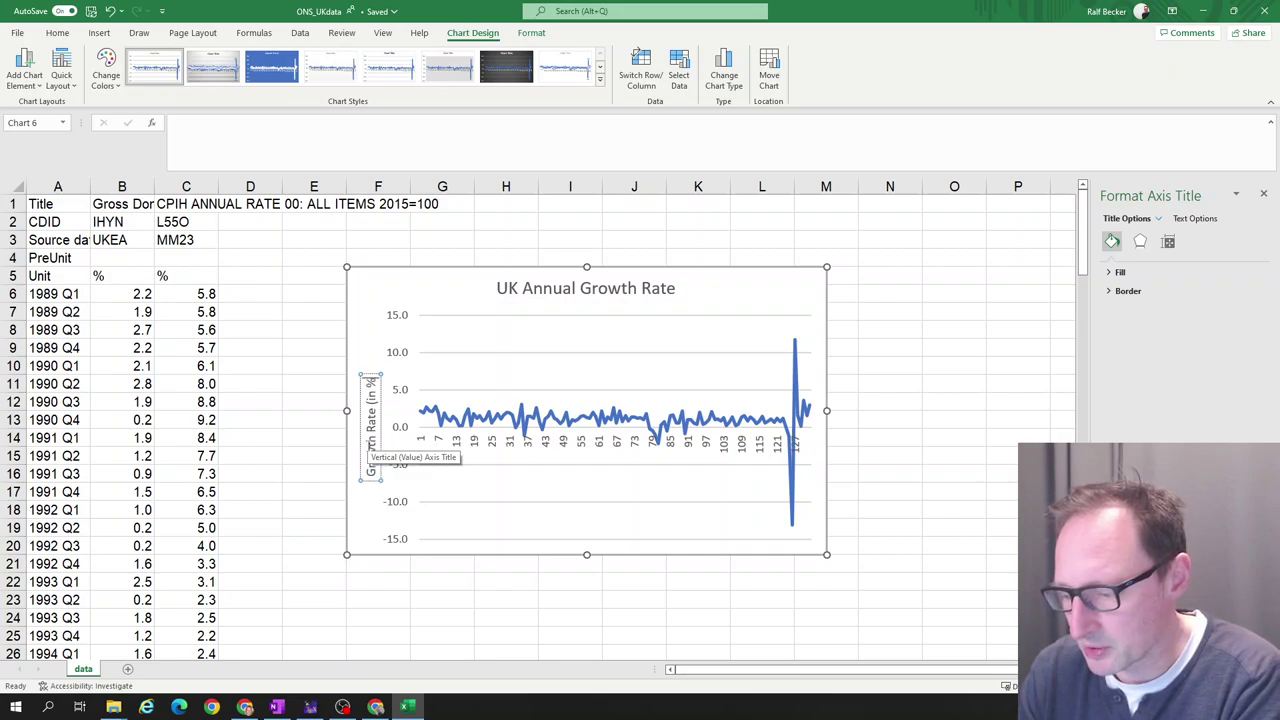
type(" points)")
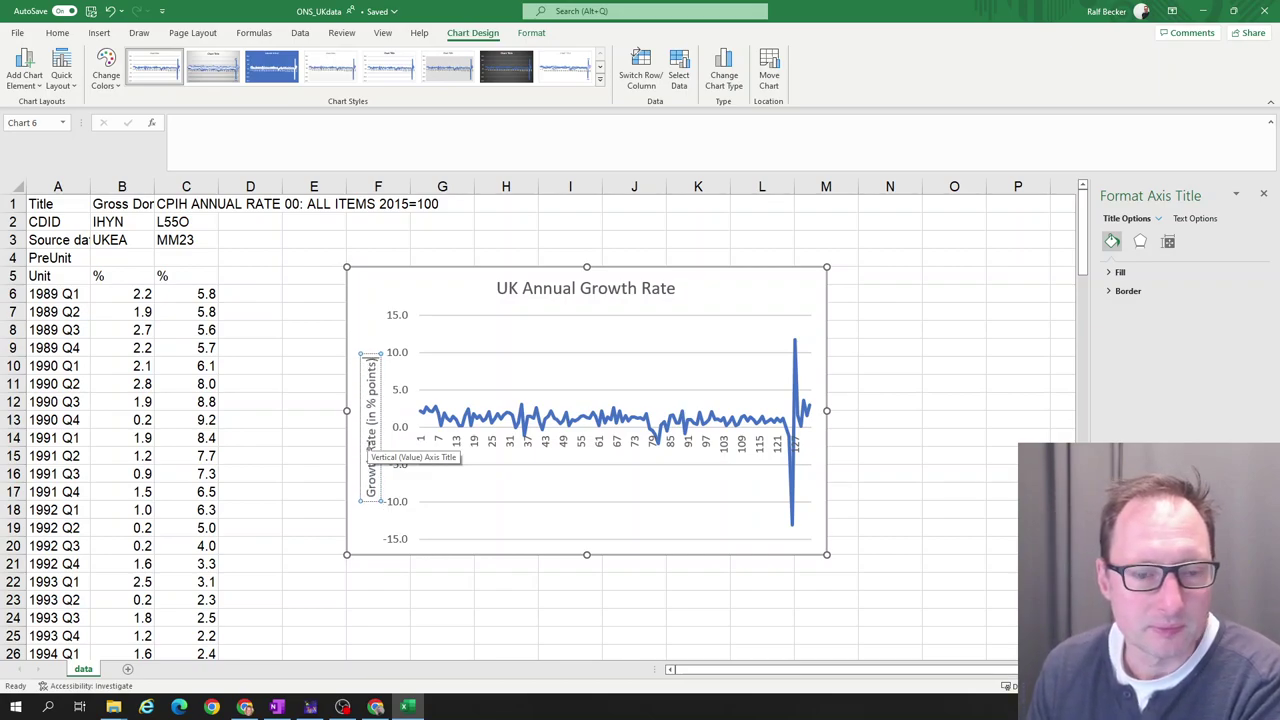
key("Escape")
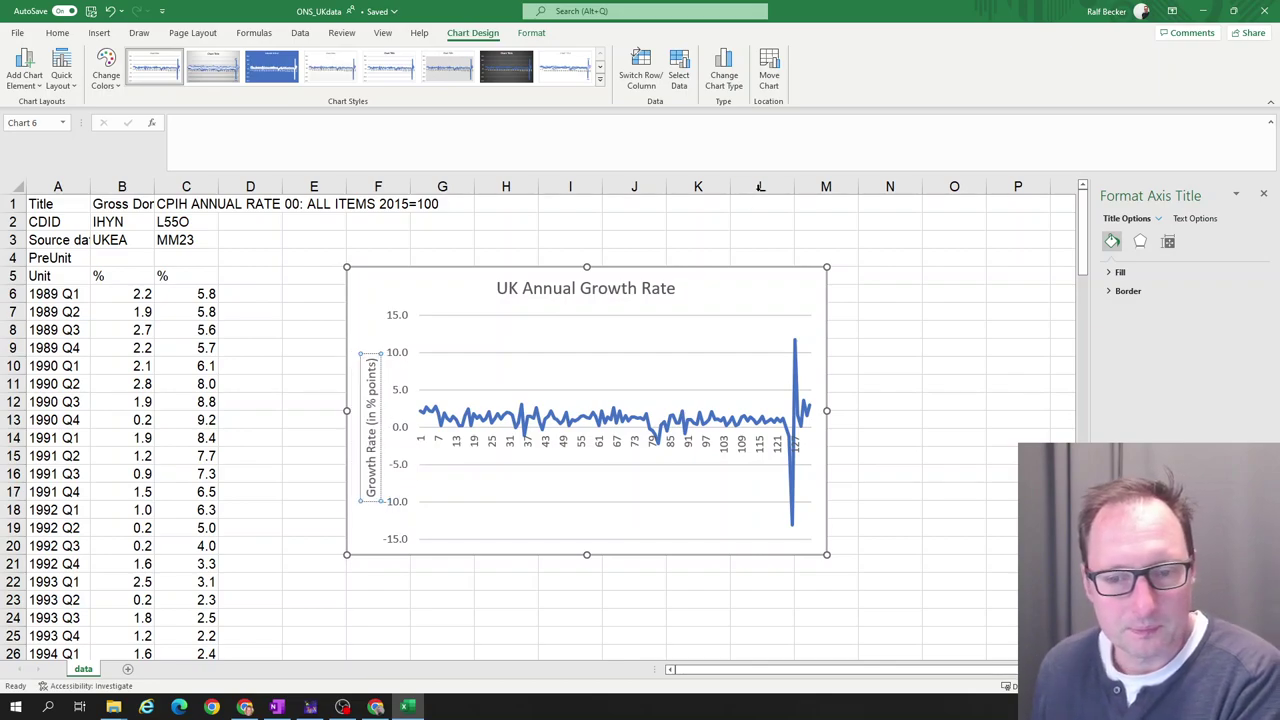
left_click(882, 360)
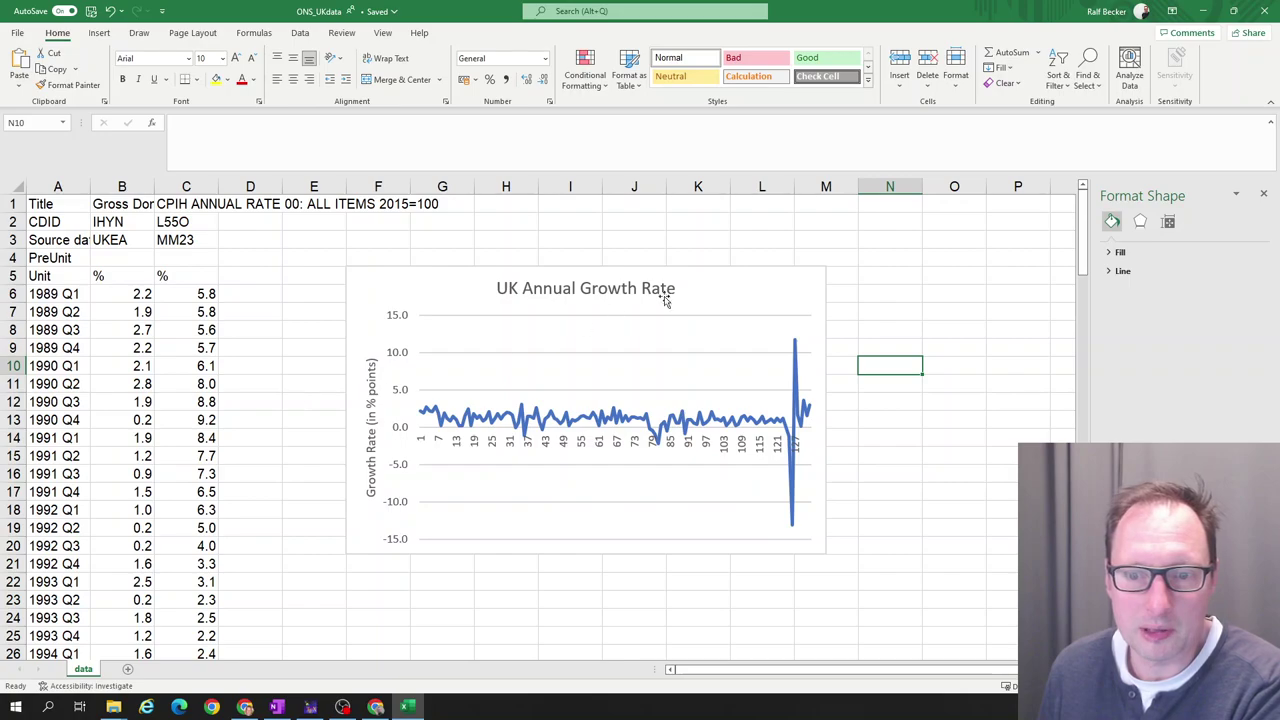
Use the quarters in A6:A137 as the line chart's horizontal axis labels.
left_click(781, 298)
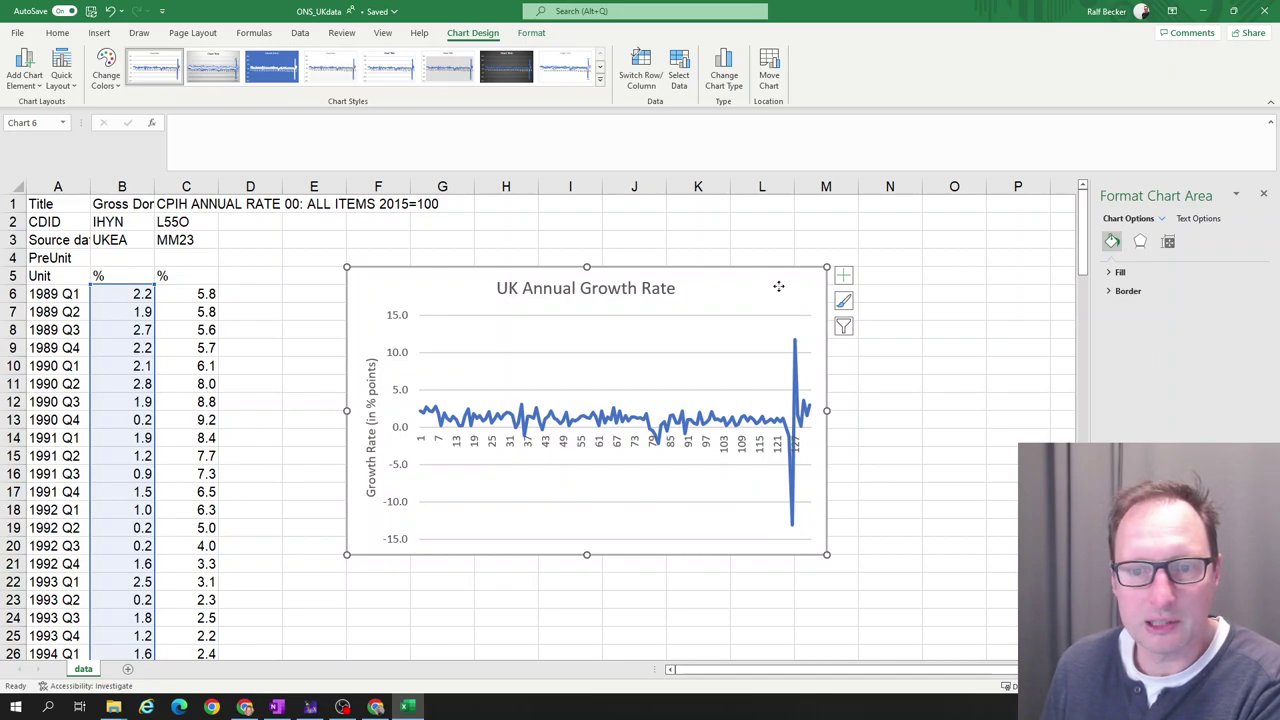
right_click(780, 290)
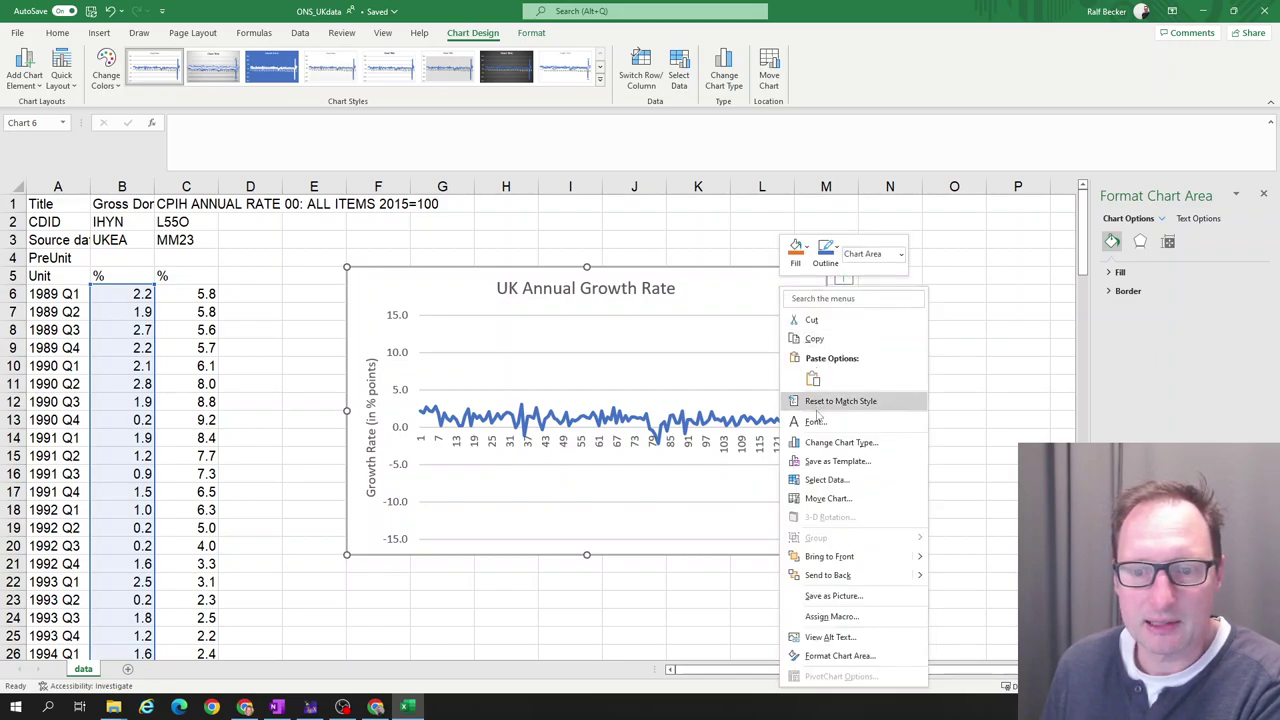
left_click(826, 480)
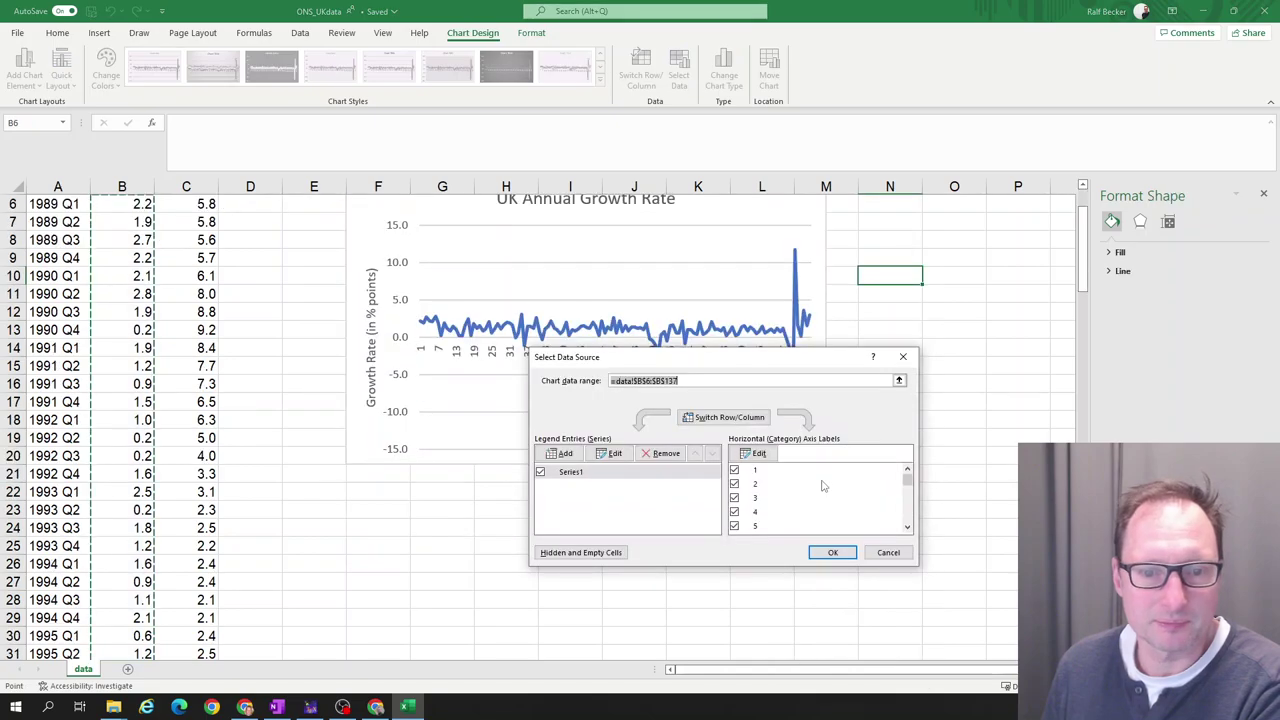
left_click(755, 455)
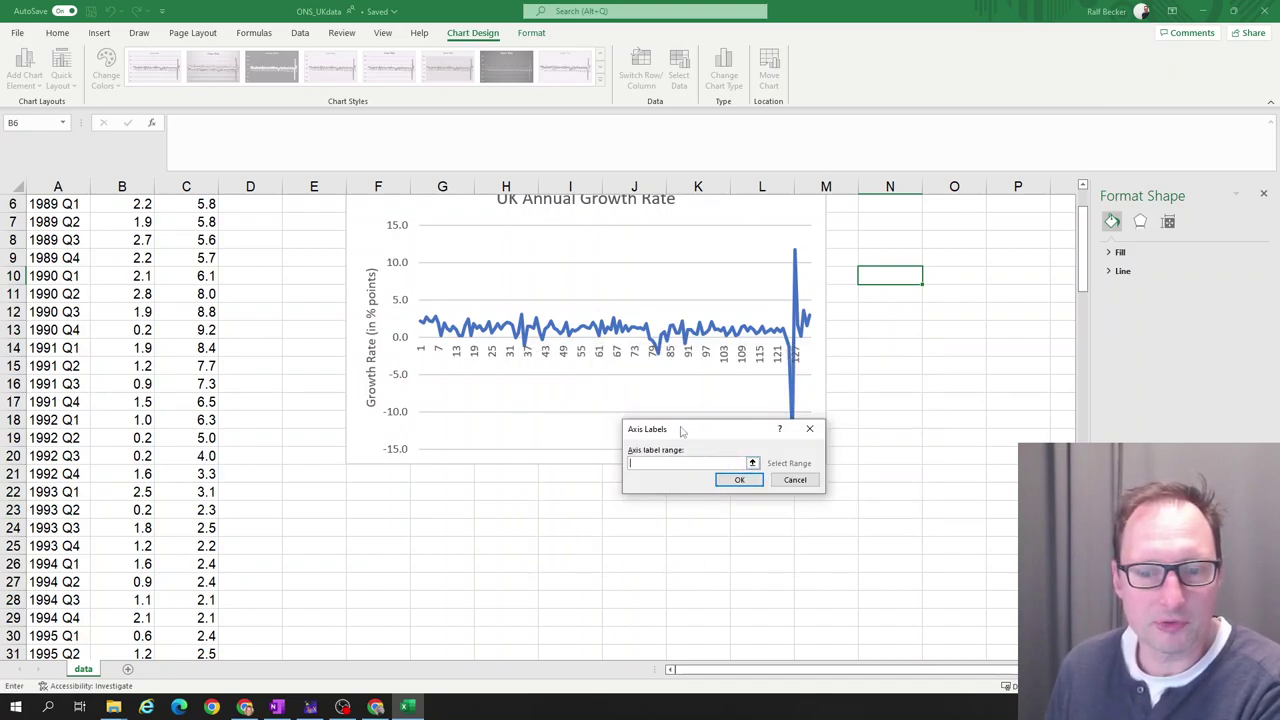
scroll(206, 309, "up", 2)
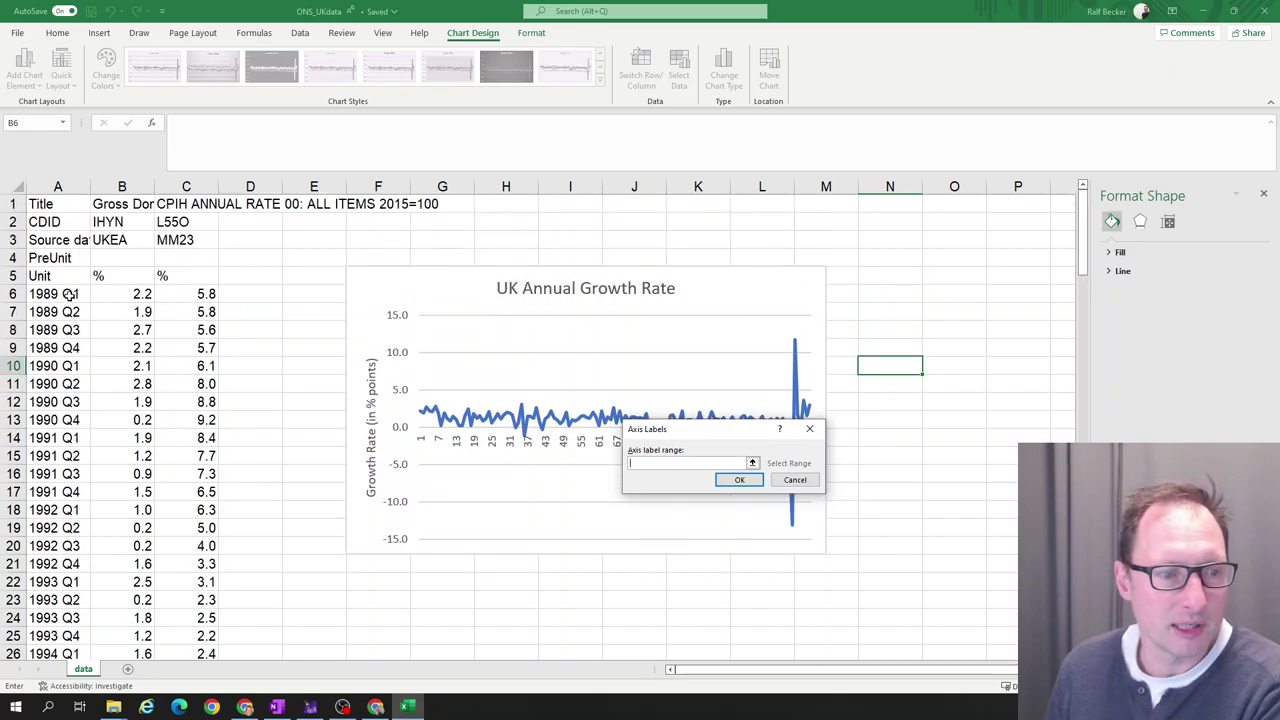
left_click_drag(70, 294, 55, 618)
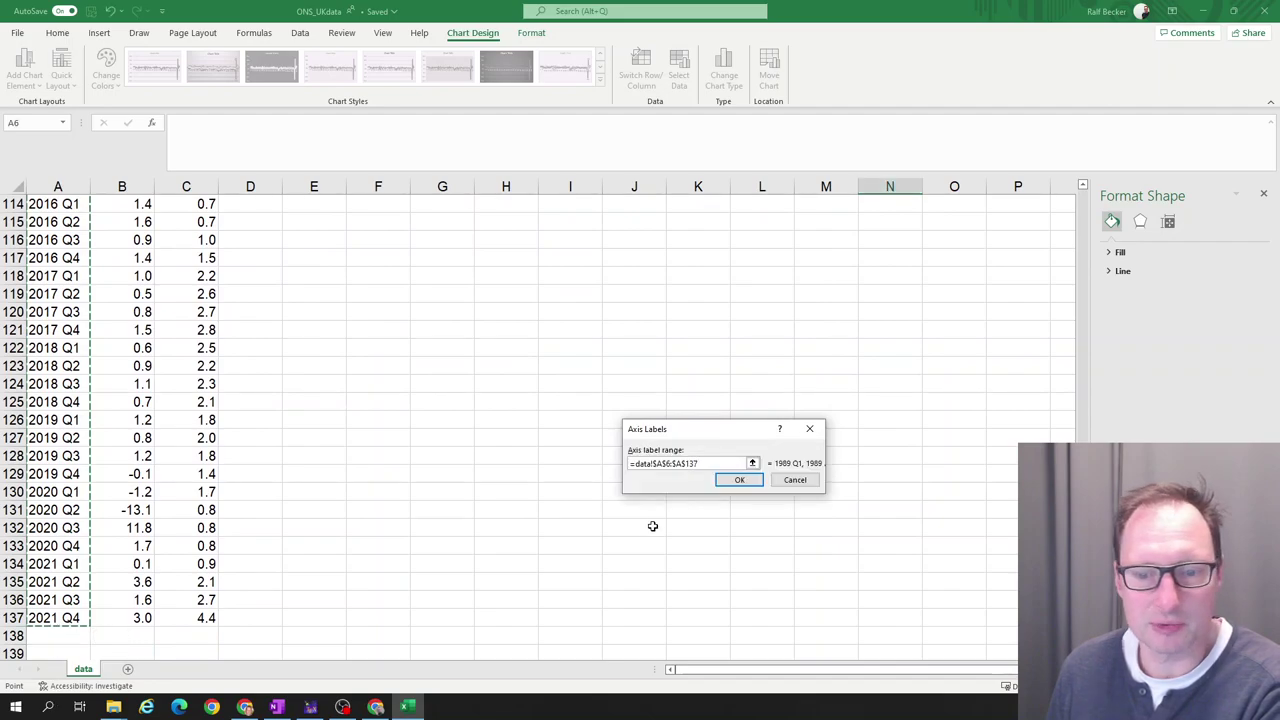
left_click(739, 480)
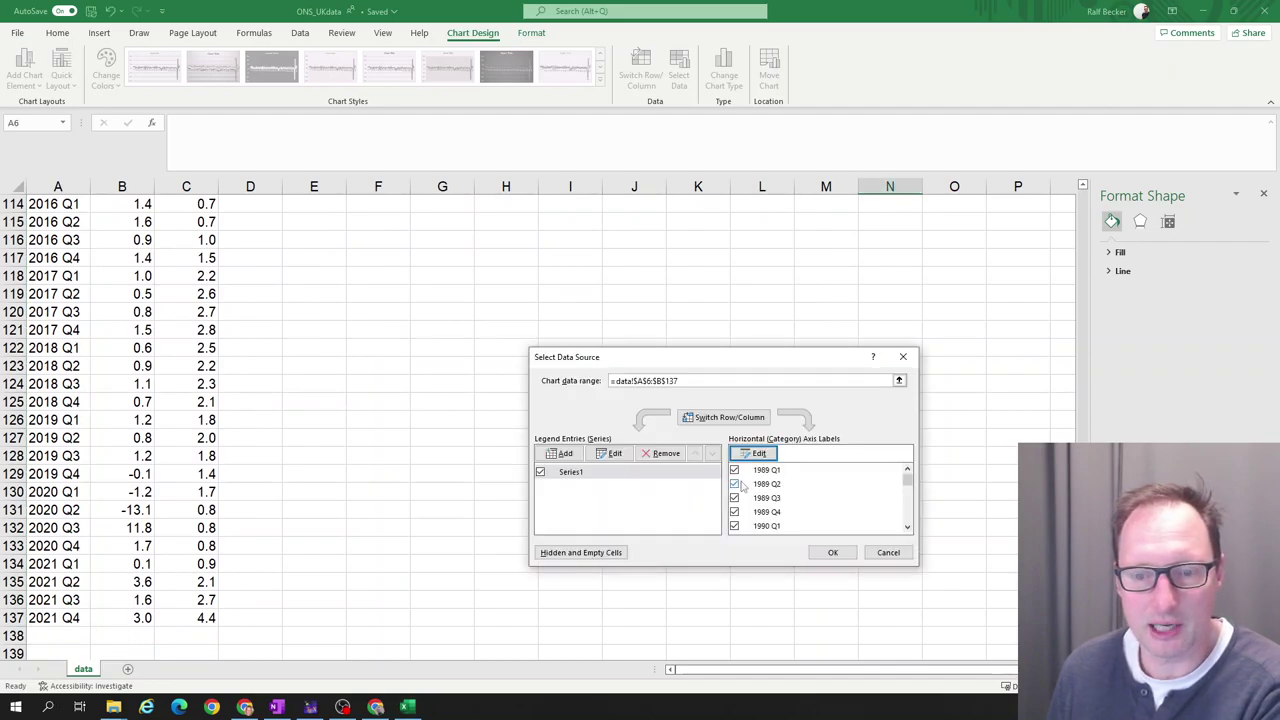
left_click(832, 553)
scroll(535, 583, "up", 20)
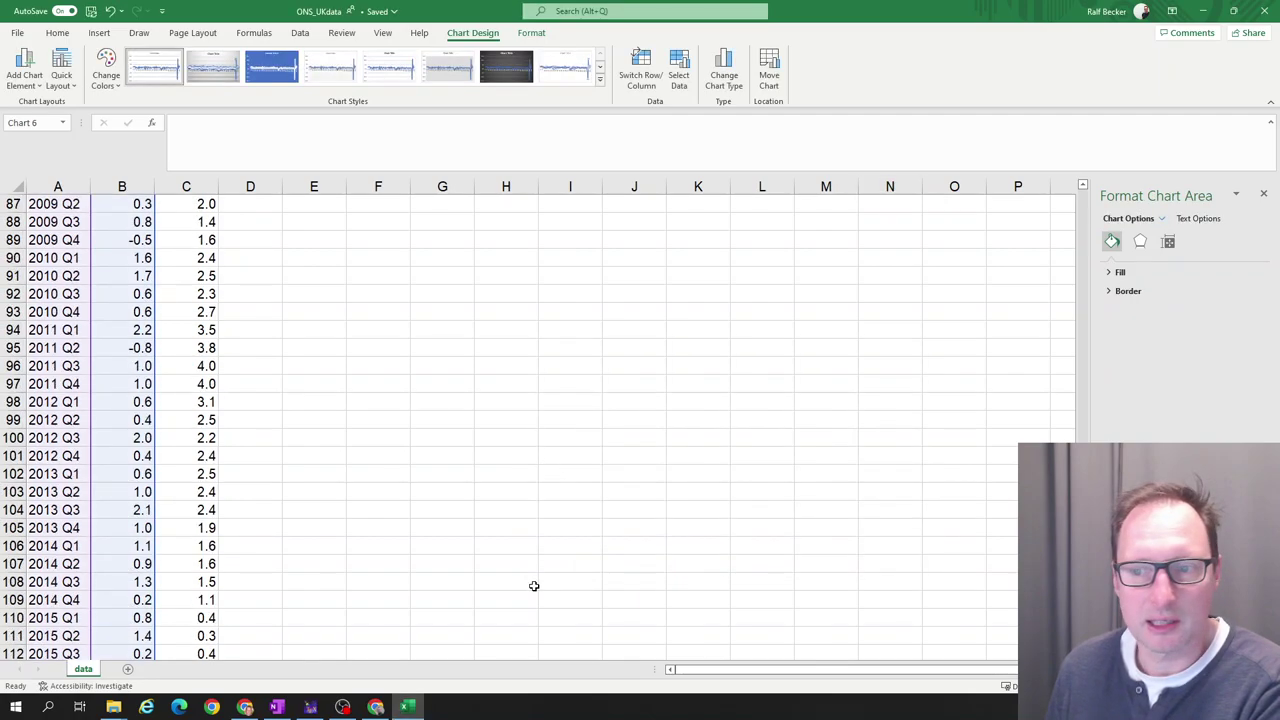
scroll(535, 581, "up", 17)
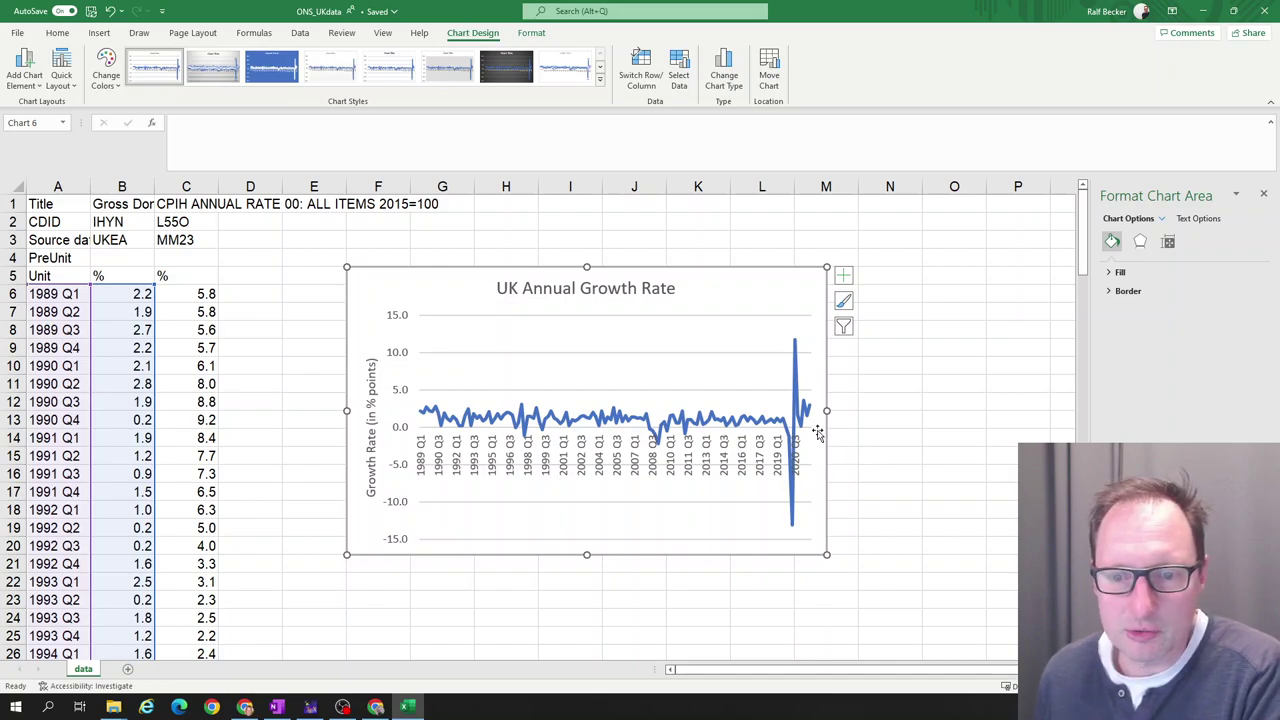
left_click(731, 454)
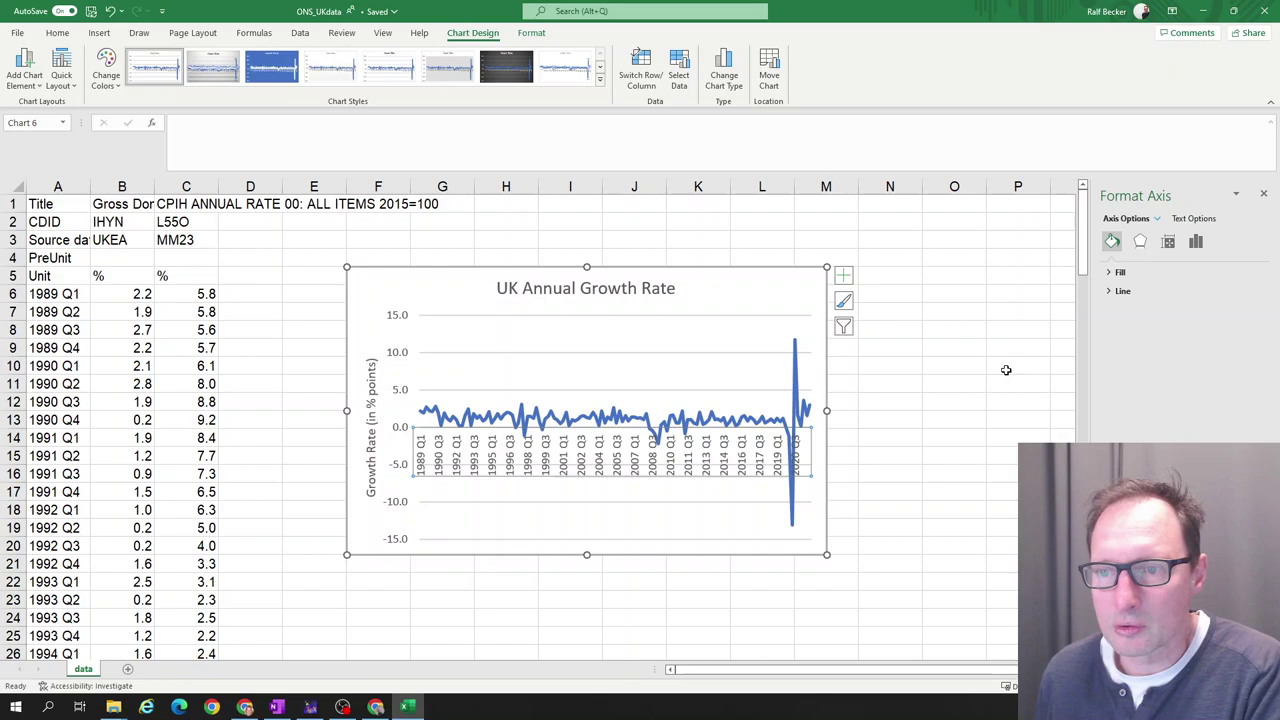
left_click(416, 411)
left_click(415, 398)
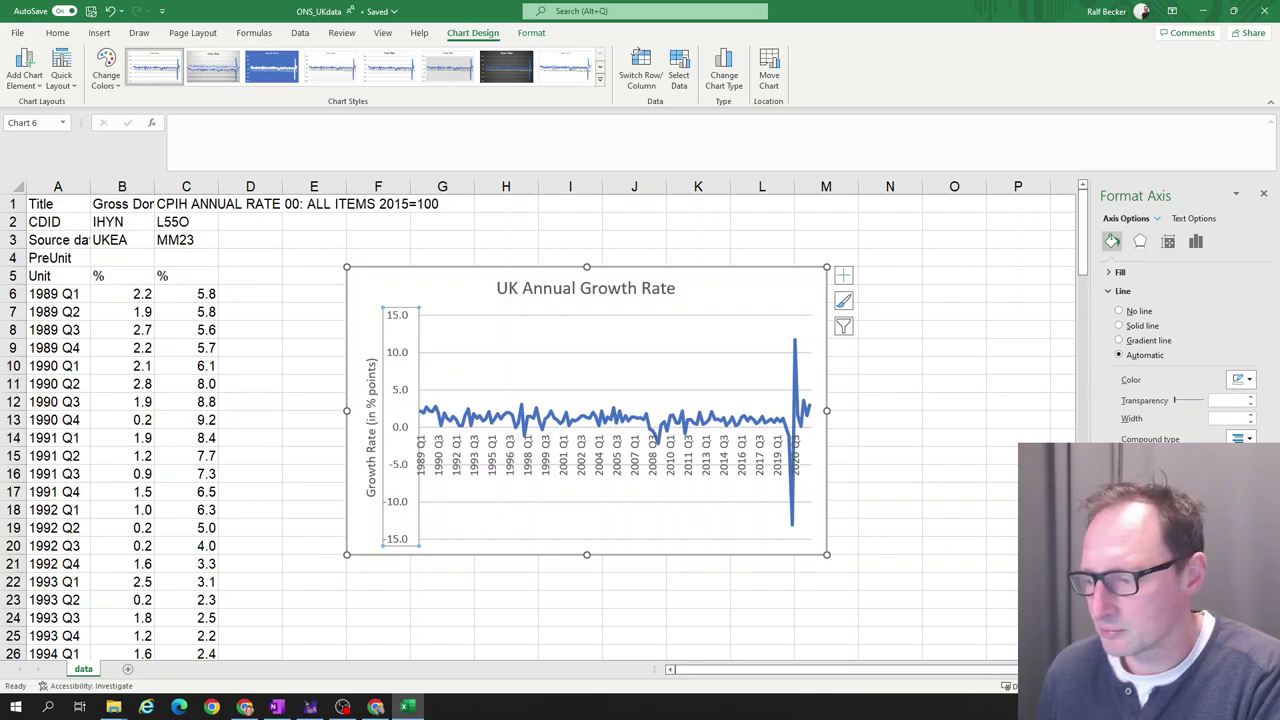
left_click(343, 706)
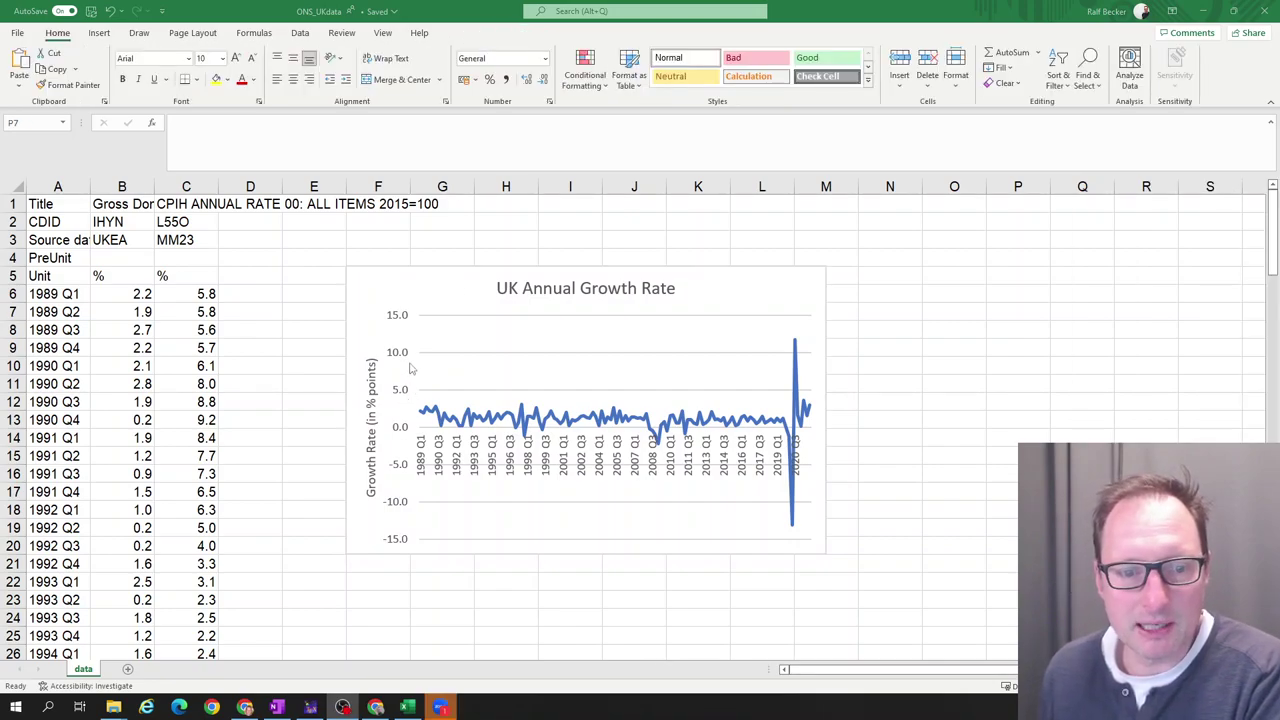
double_click(410, 383)
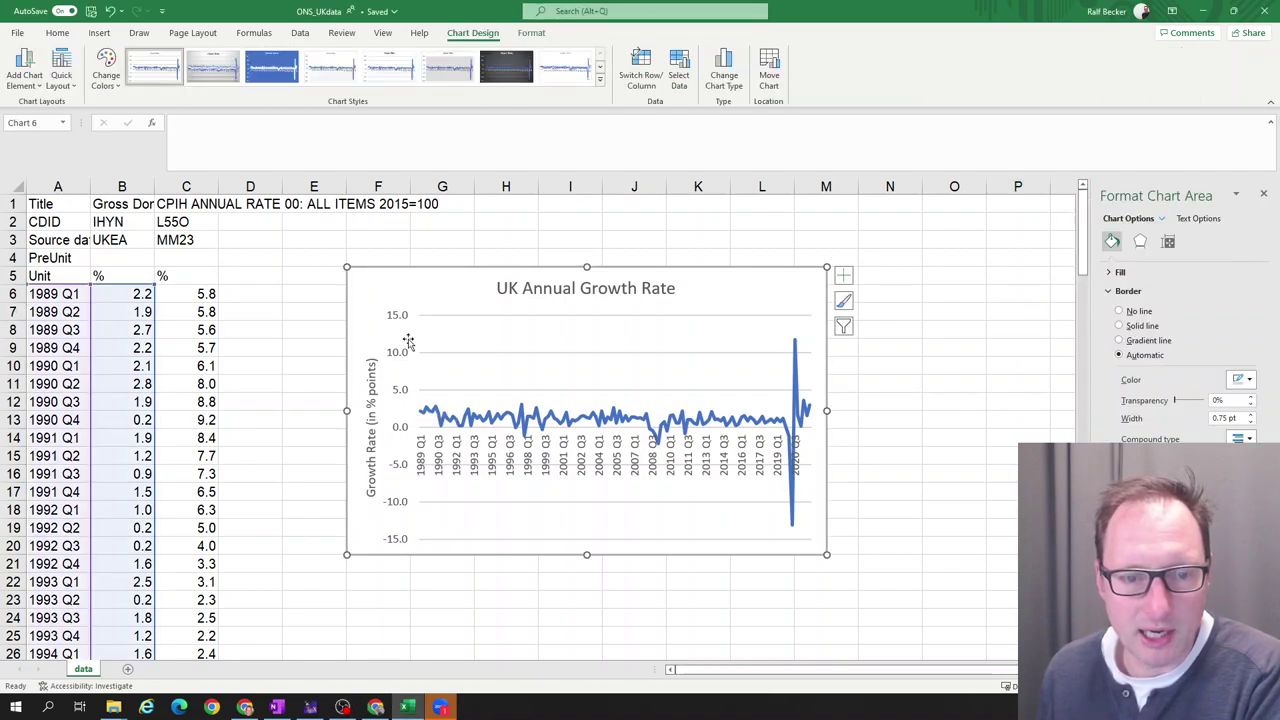
Select the chart's vertical growth-rate axis for formatting and restore the maximized window to a smaller size with the whole chart in view.
left_click(400, 398)
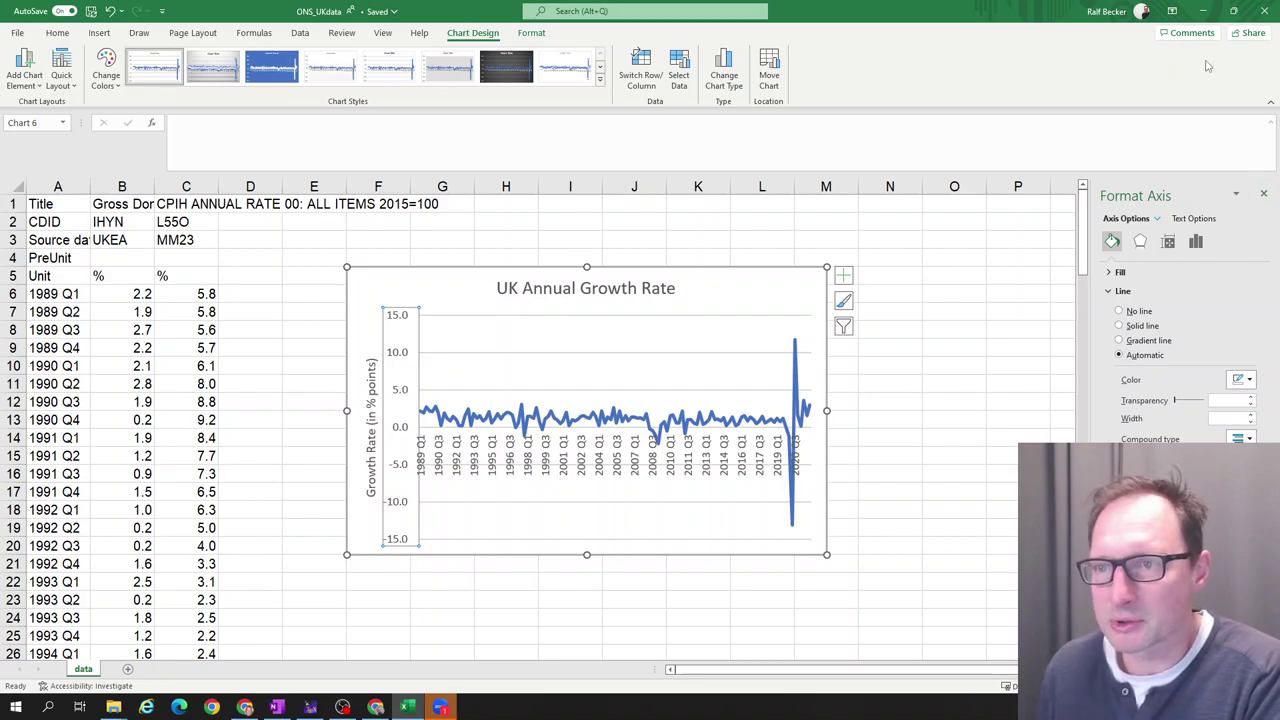
left_click(1233, 11)
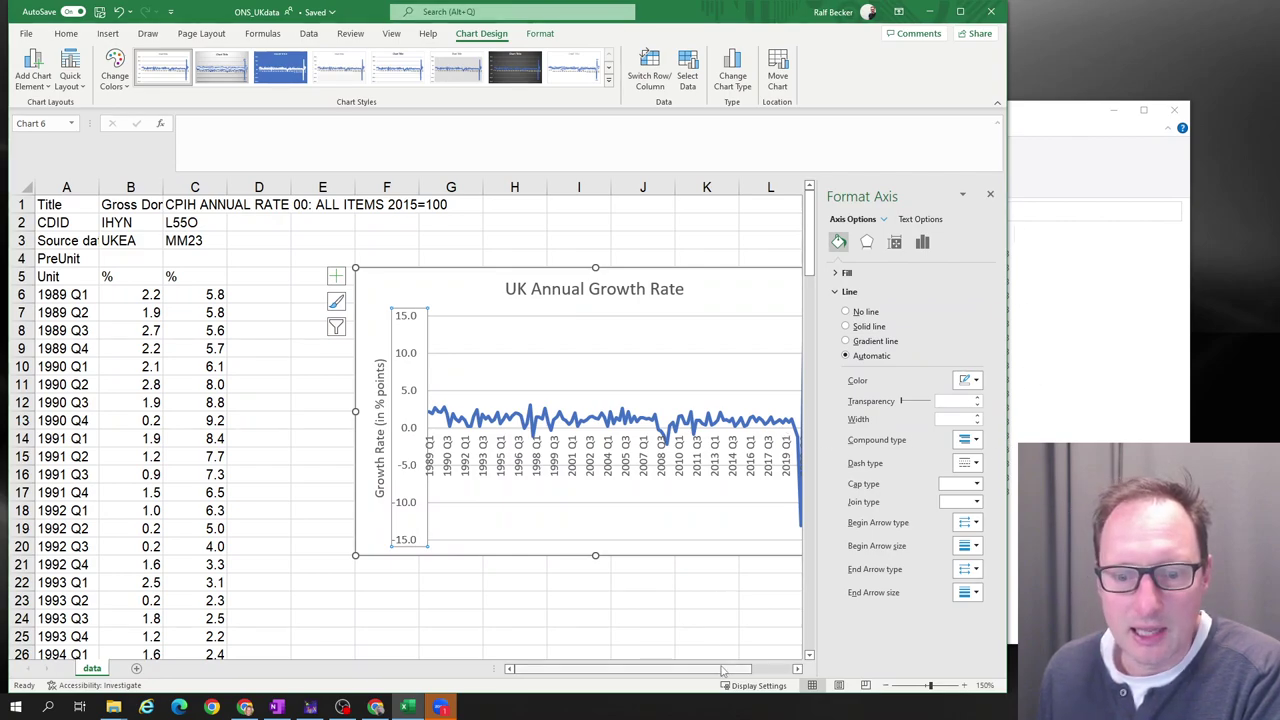
left_click_drag(725, 671, 742, 671)
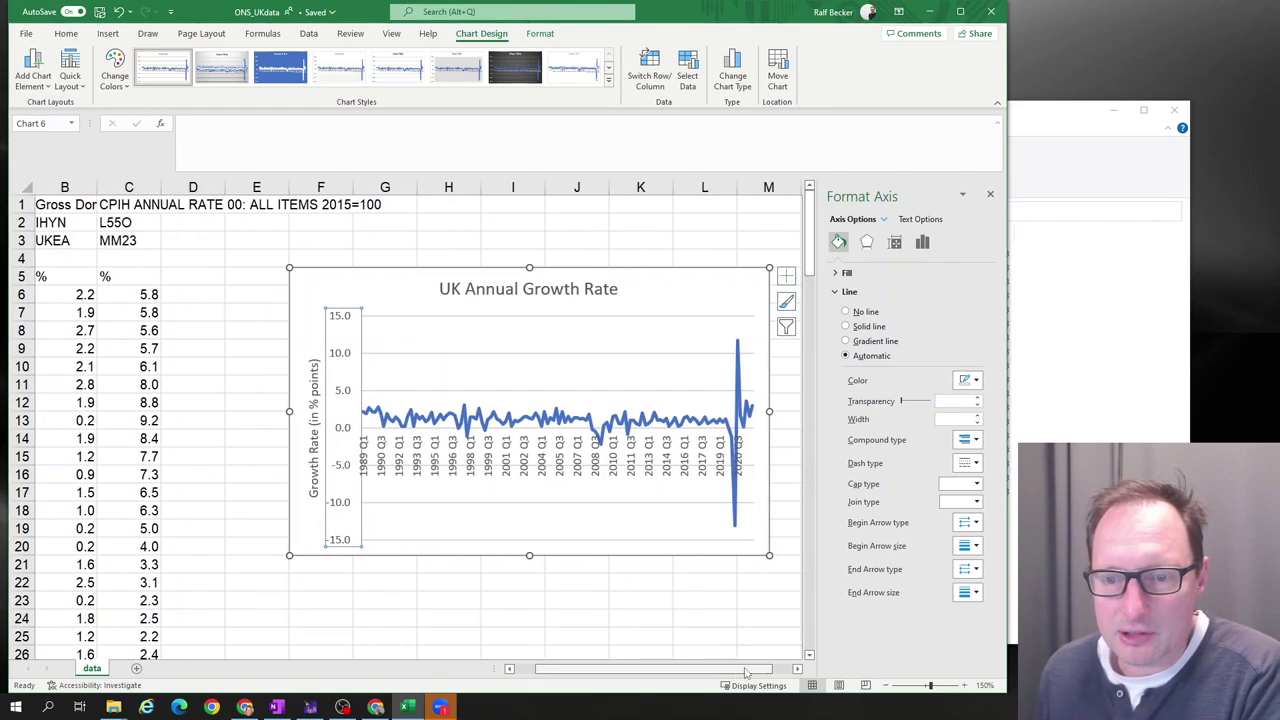
Set the horizontal axis to cross the chart's vertical axis at the axis value -15.
left_click(922, 243)
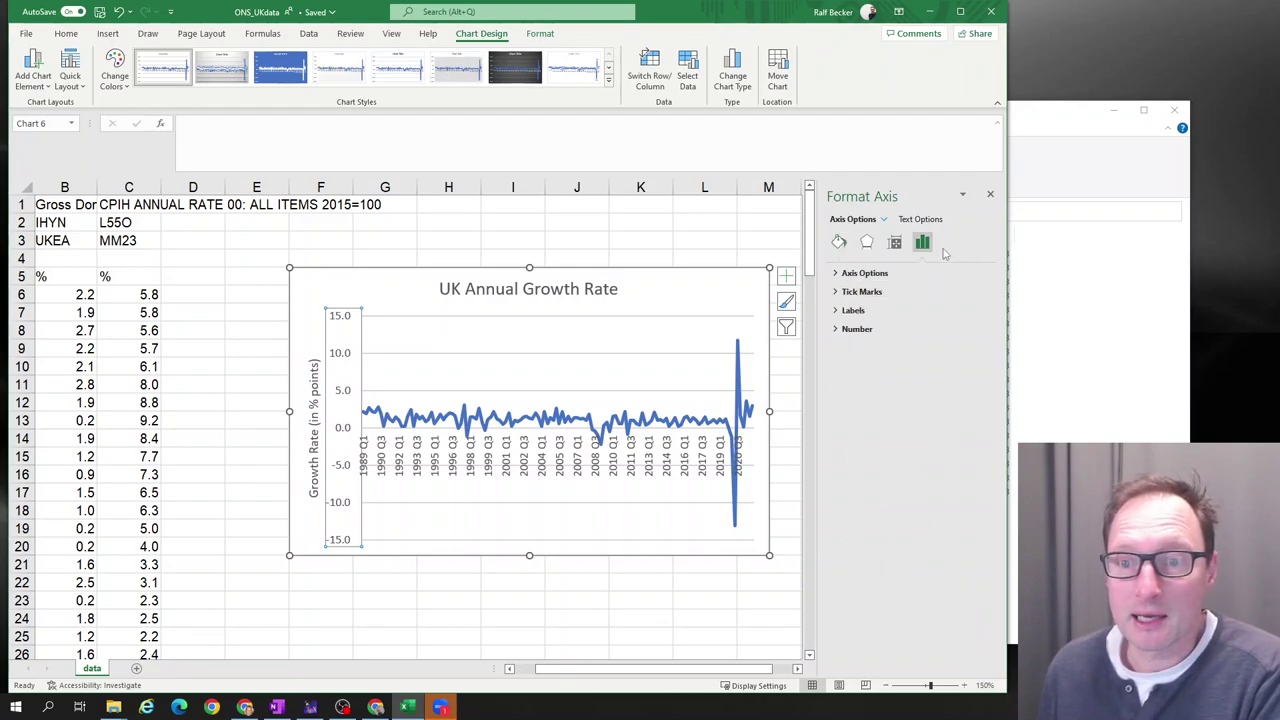
left_click(836, 274)
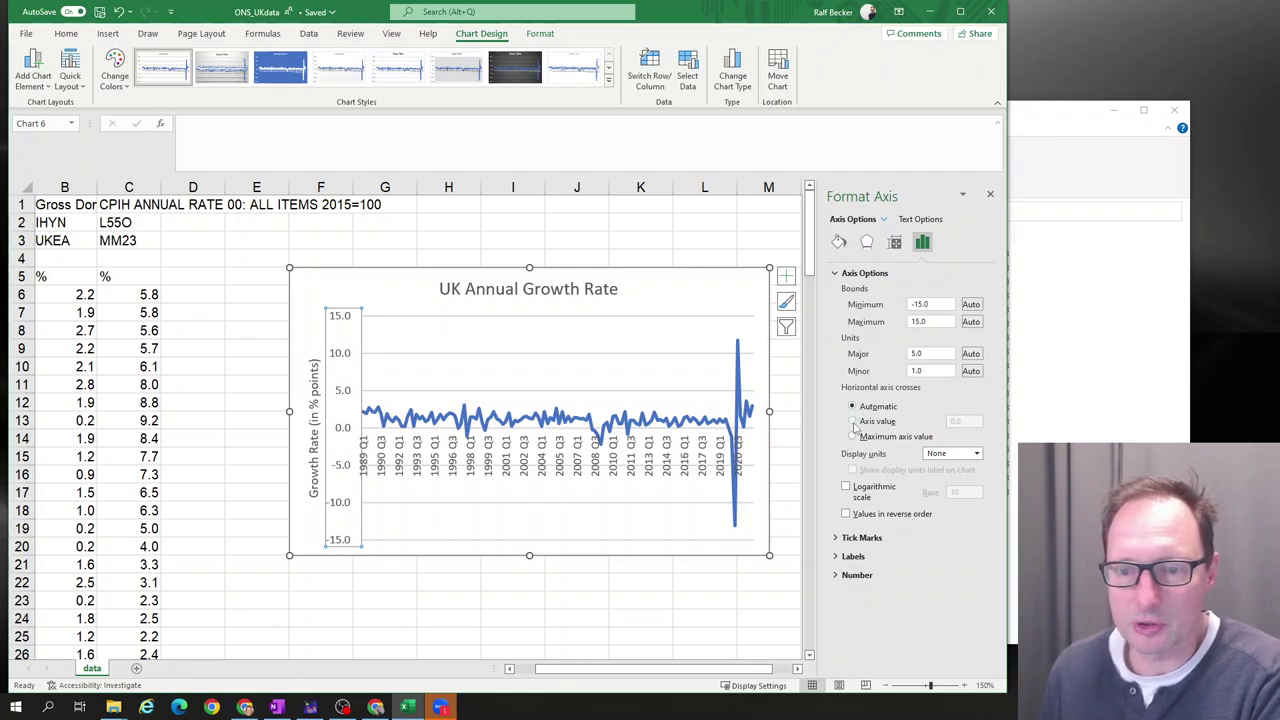
left_click(853, 422)
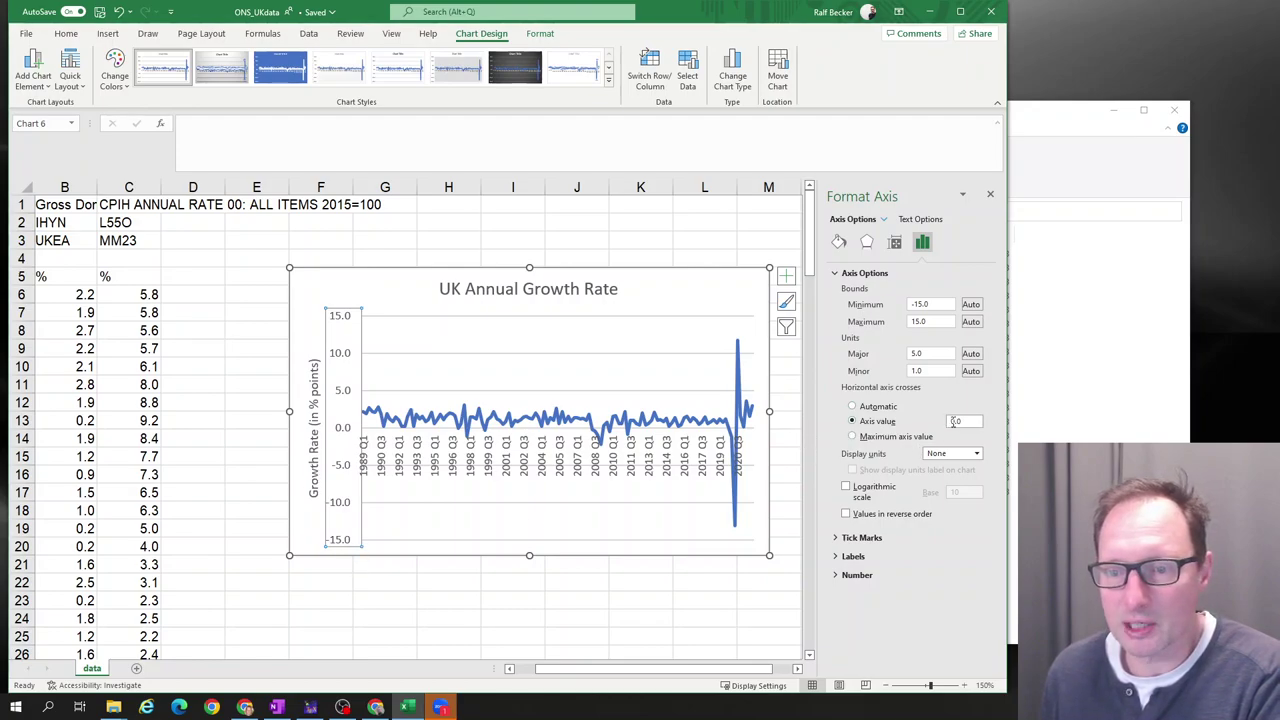
left_click(955, 421)
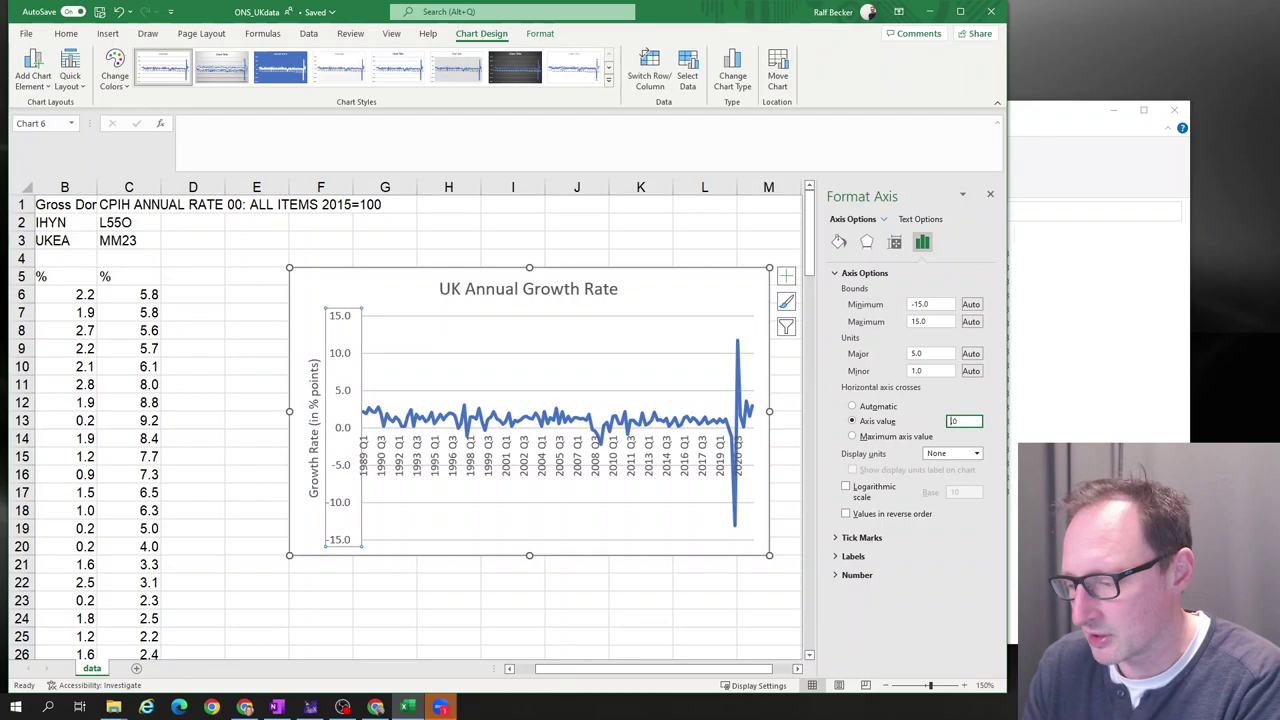
type("-15")
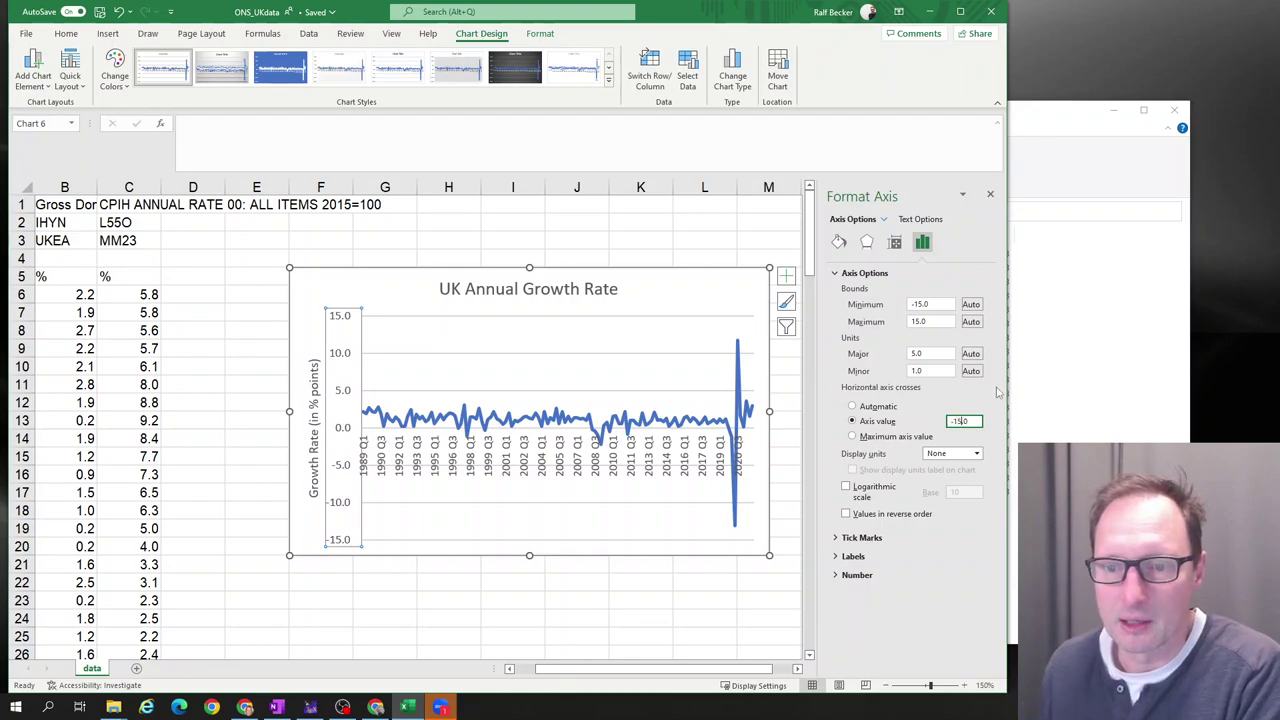
left_click(930, 371)
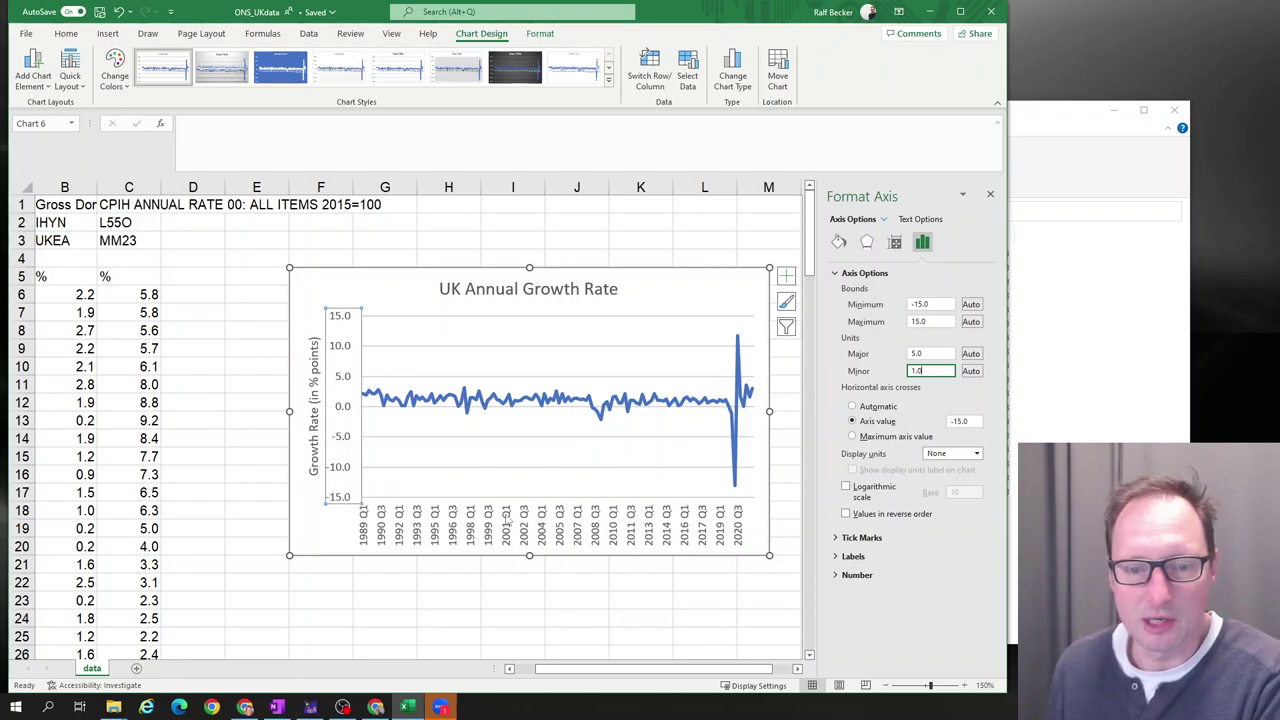
Set the chart's horizontal axis labels to a specified interval unit of 12.
left_click(990, 196)
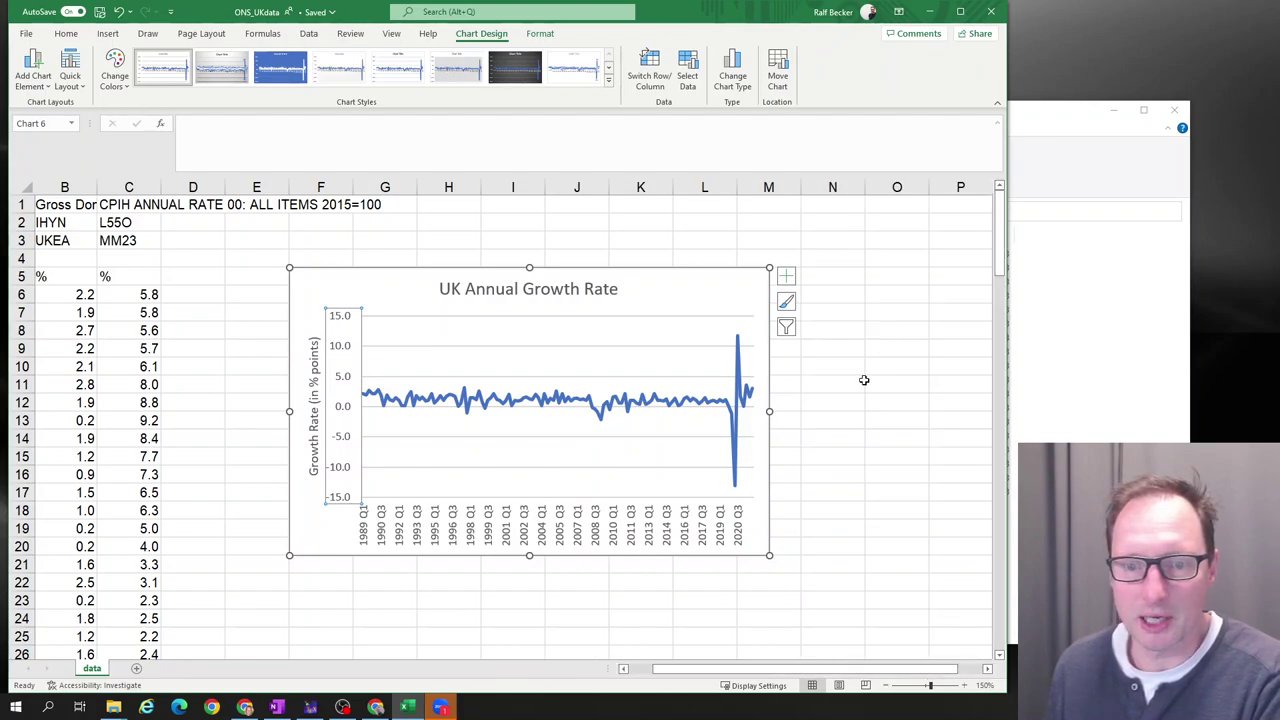
double_click(468, 532)
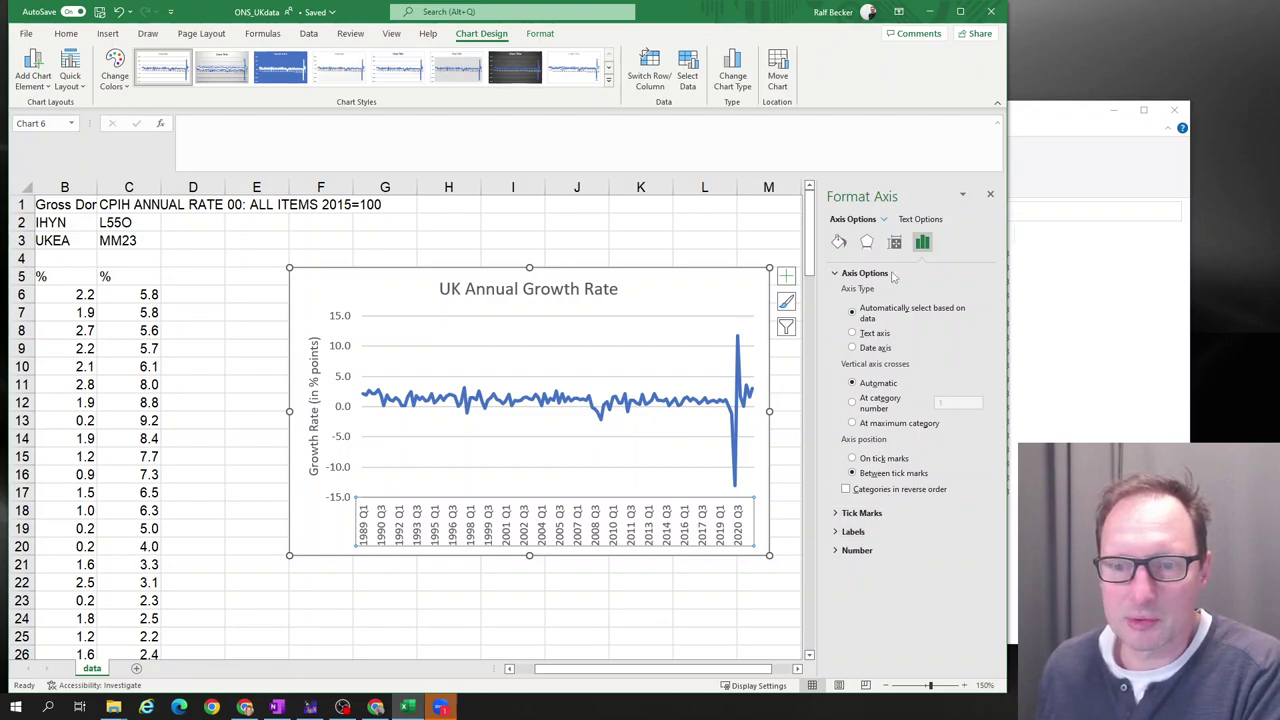
left_click(835, 532)
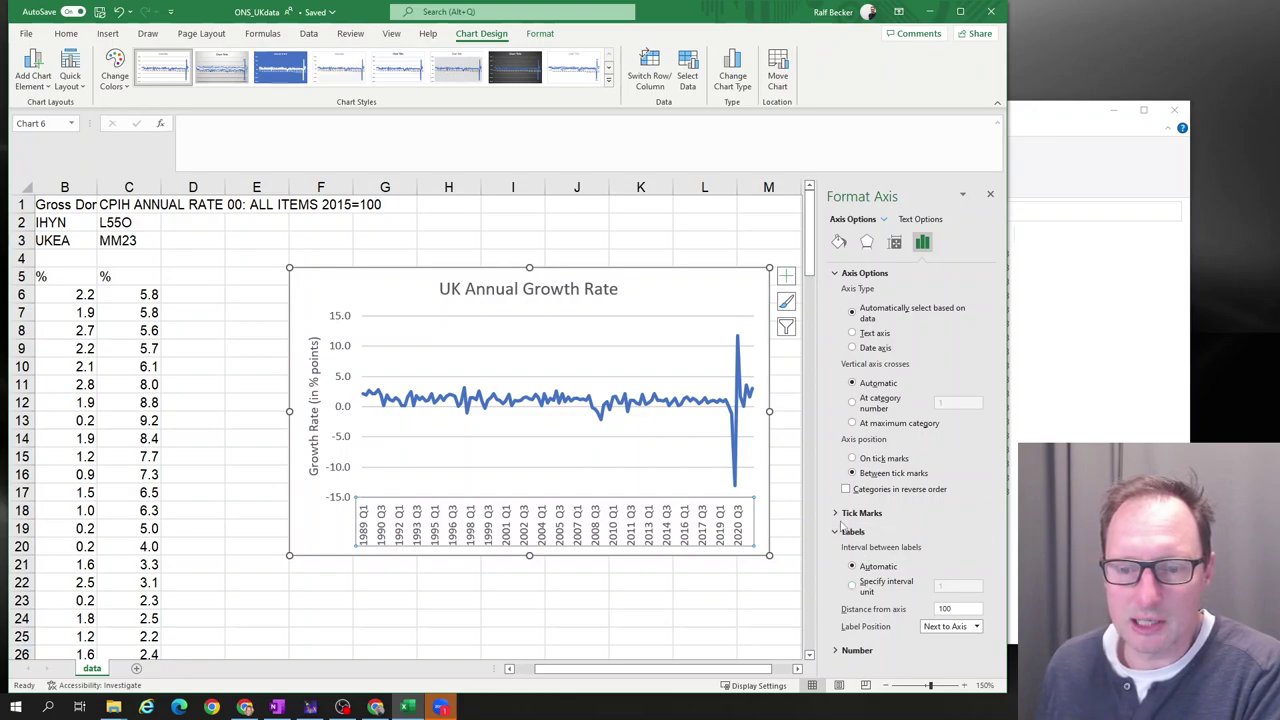
left_click(843, 514)
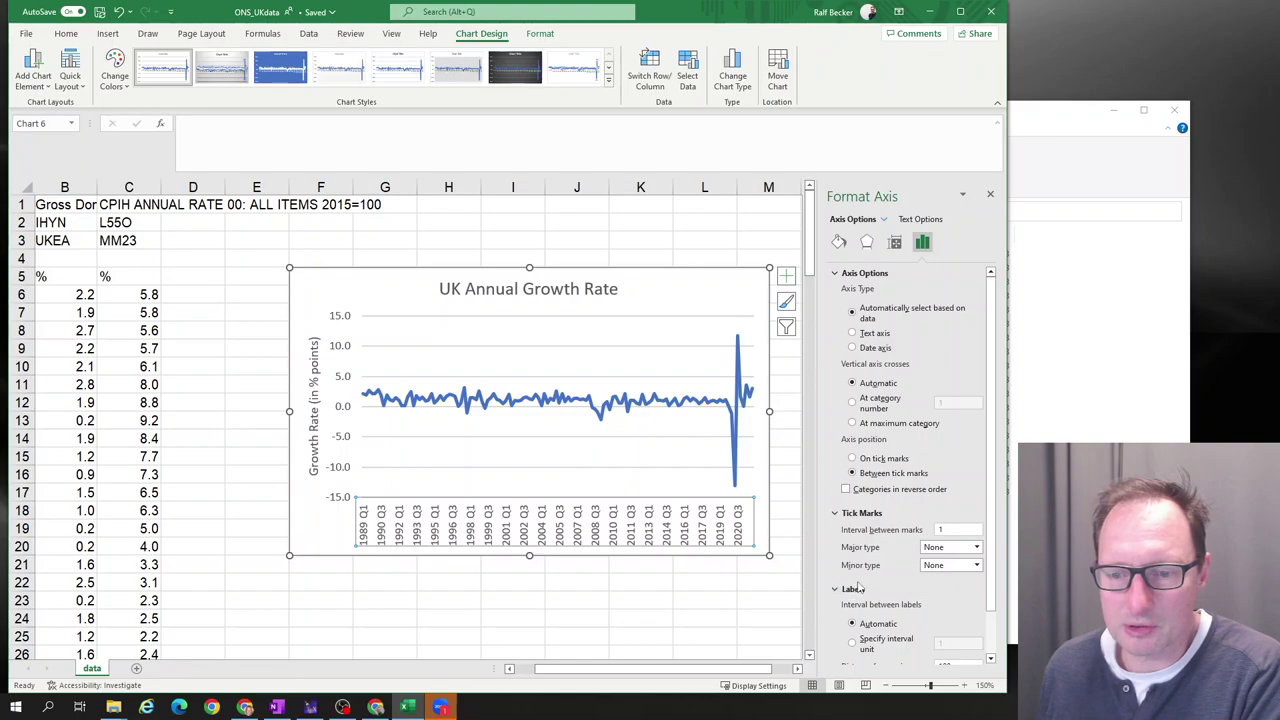
scroll(858, 588, "down", 2)
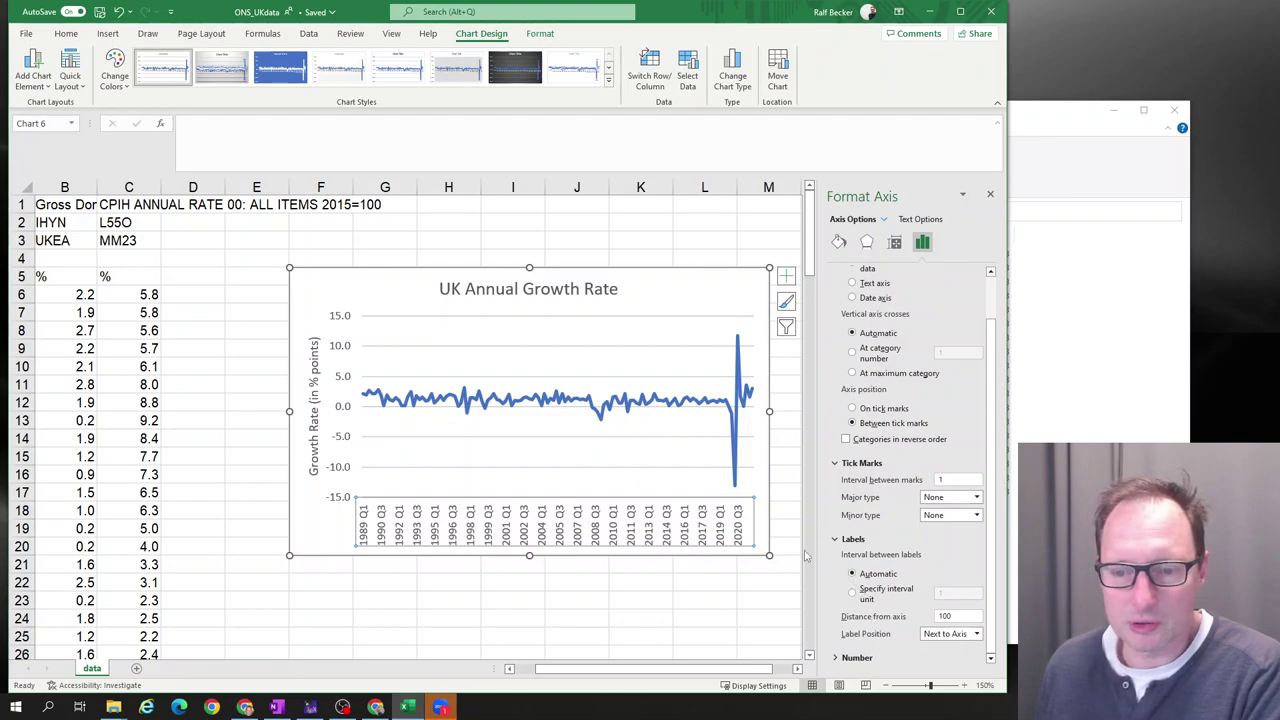
left_click(854, 595)
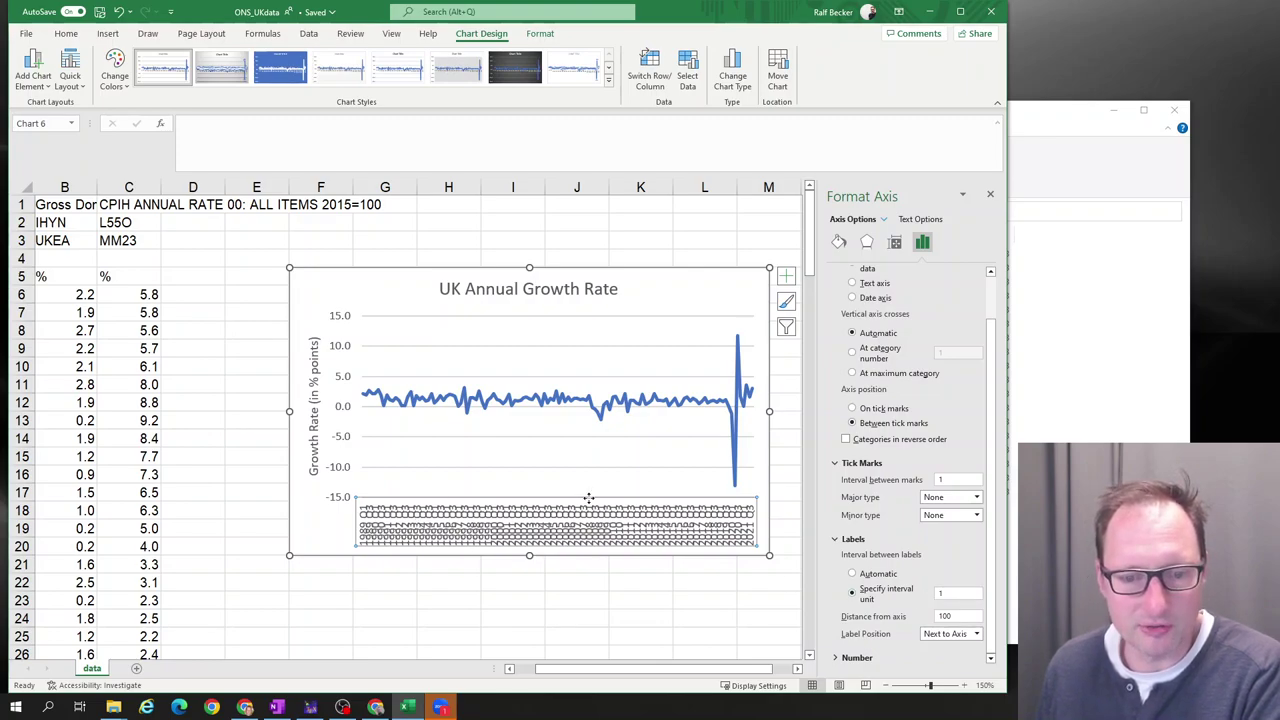
double_click(938, 595)
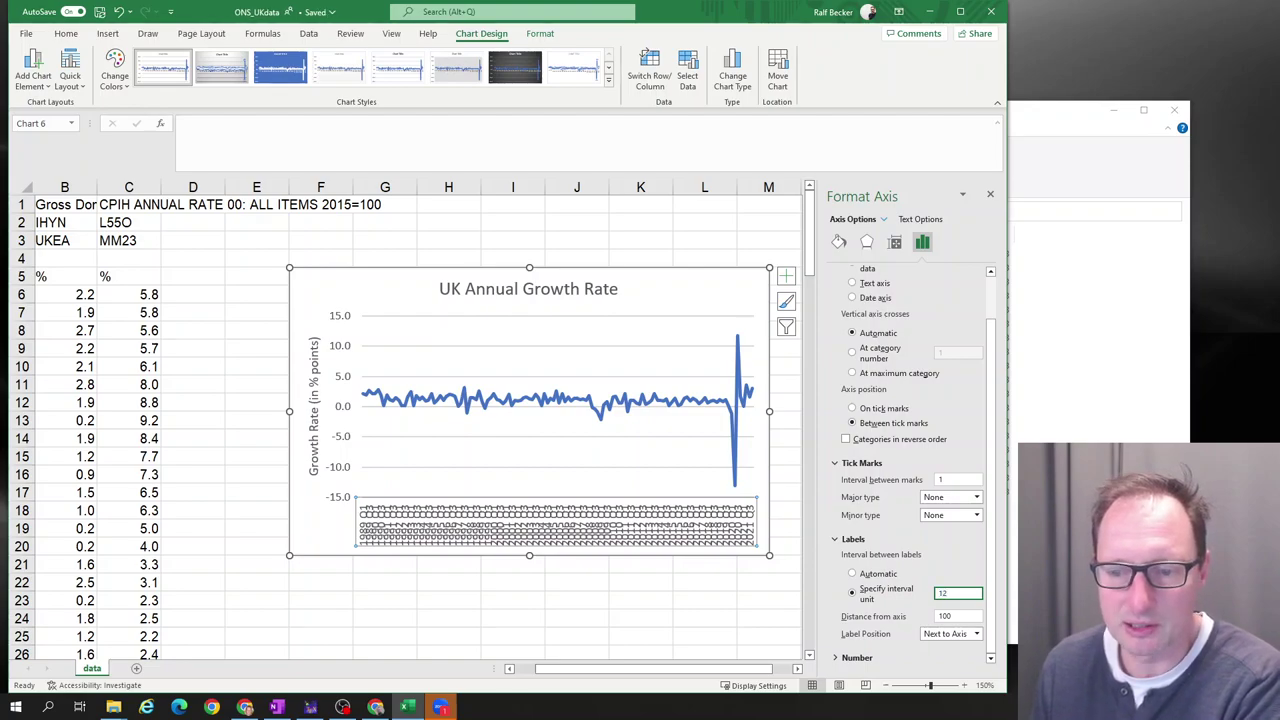
left_click(958, 617)
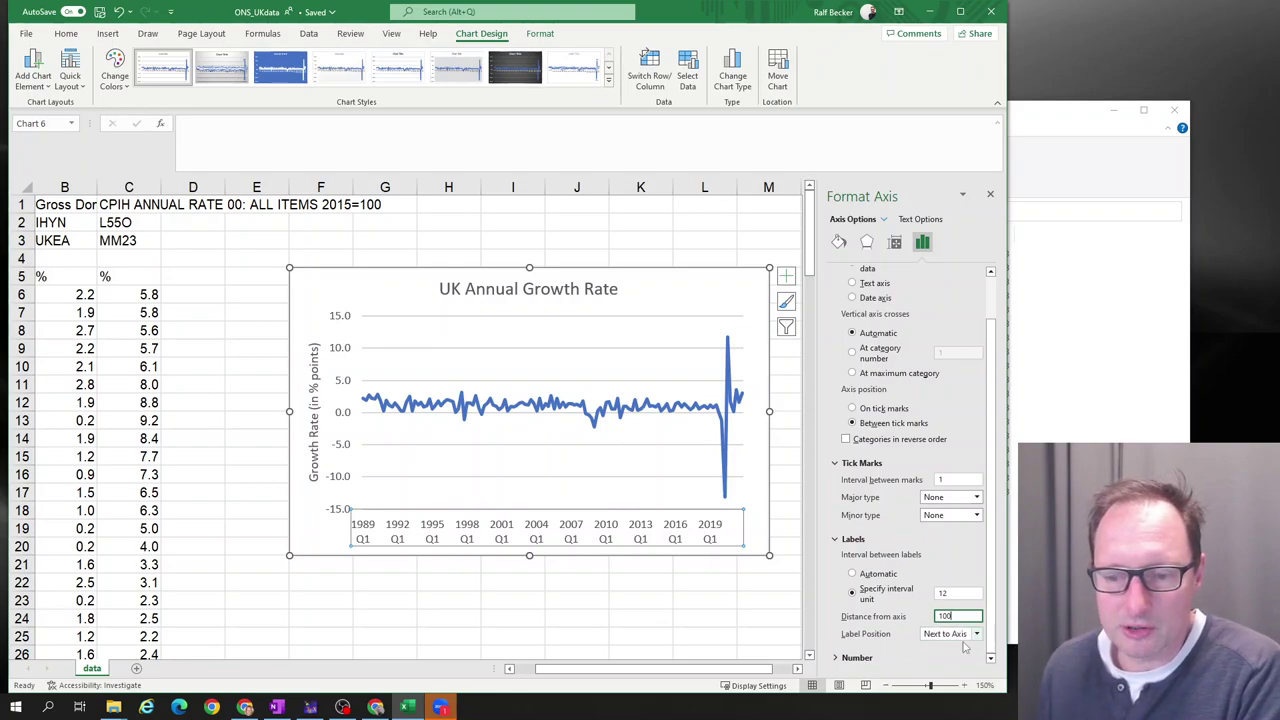
Review the horizontal axis's label position, number format and label interval options, and close the axis formatting.
left_click(977, 635)
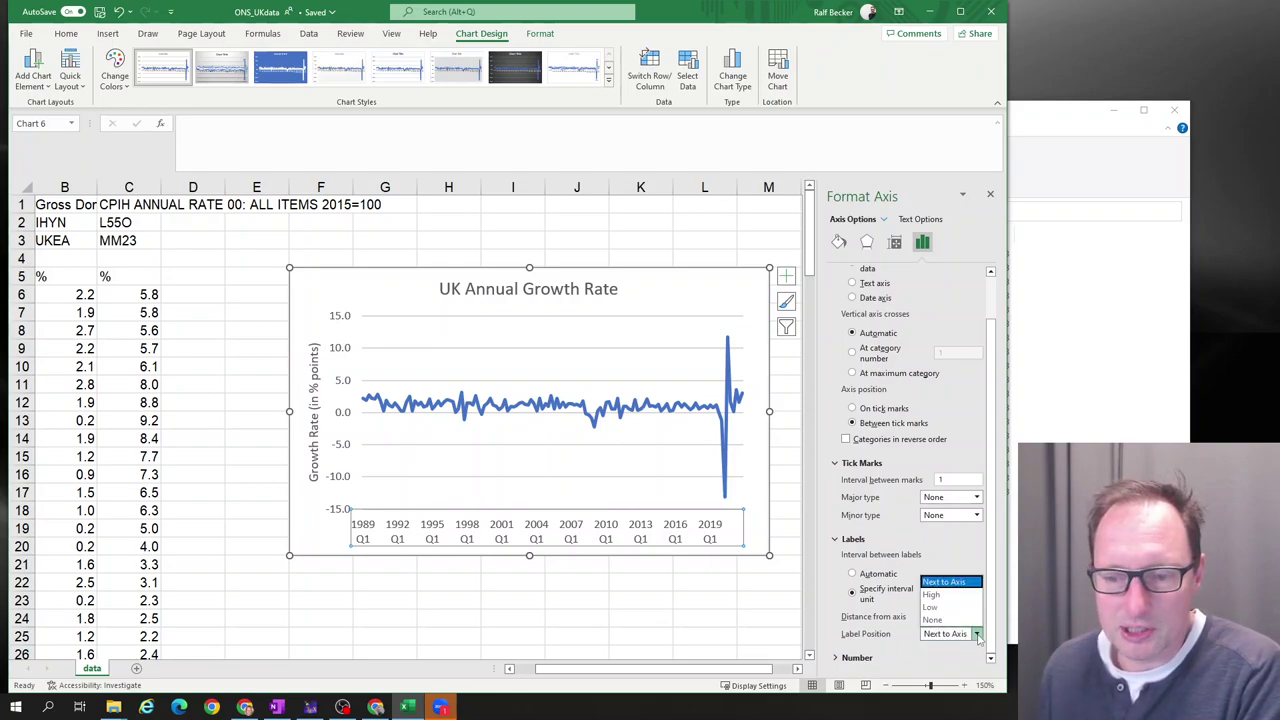
left_click(945, 586)
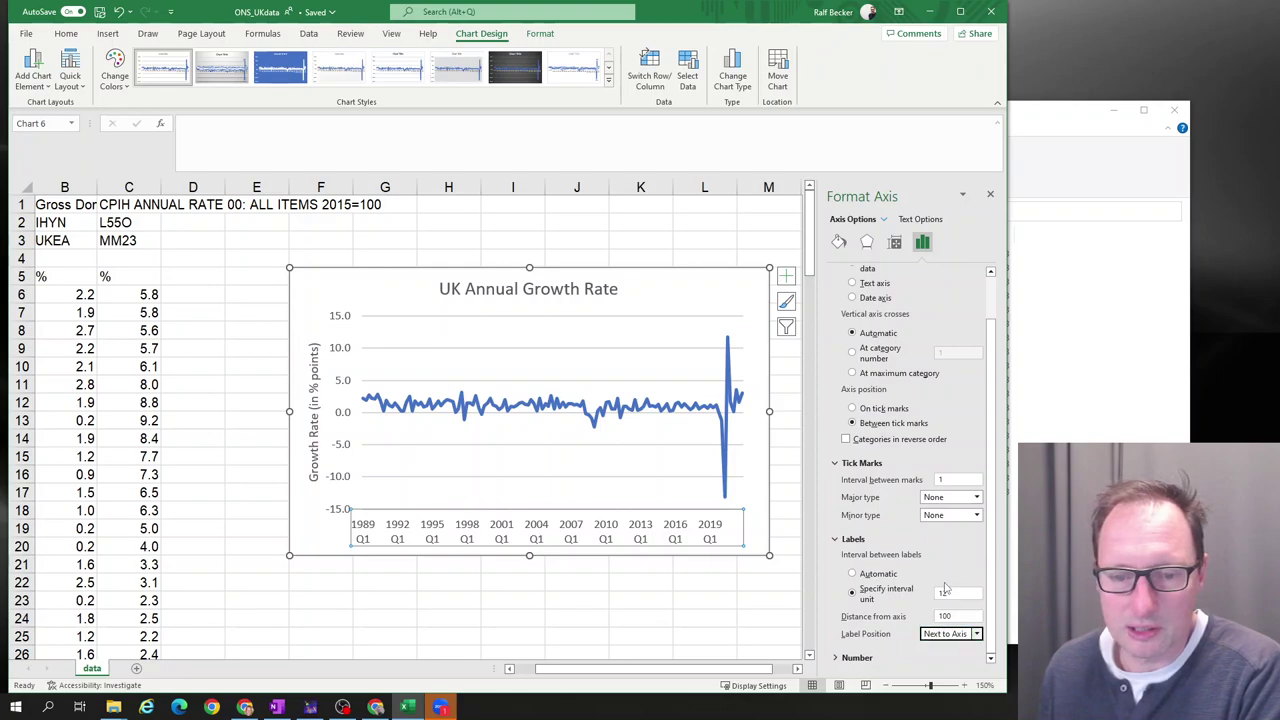
left_click(855, 658)
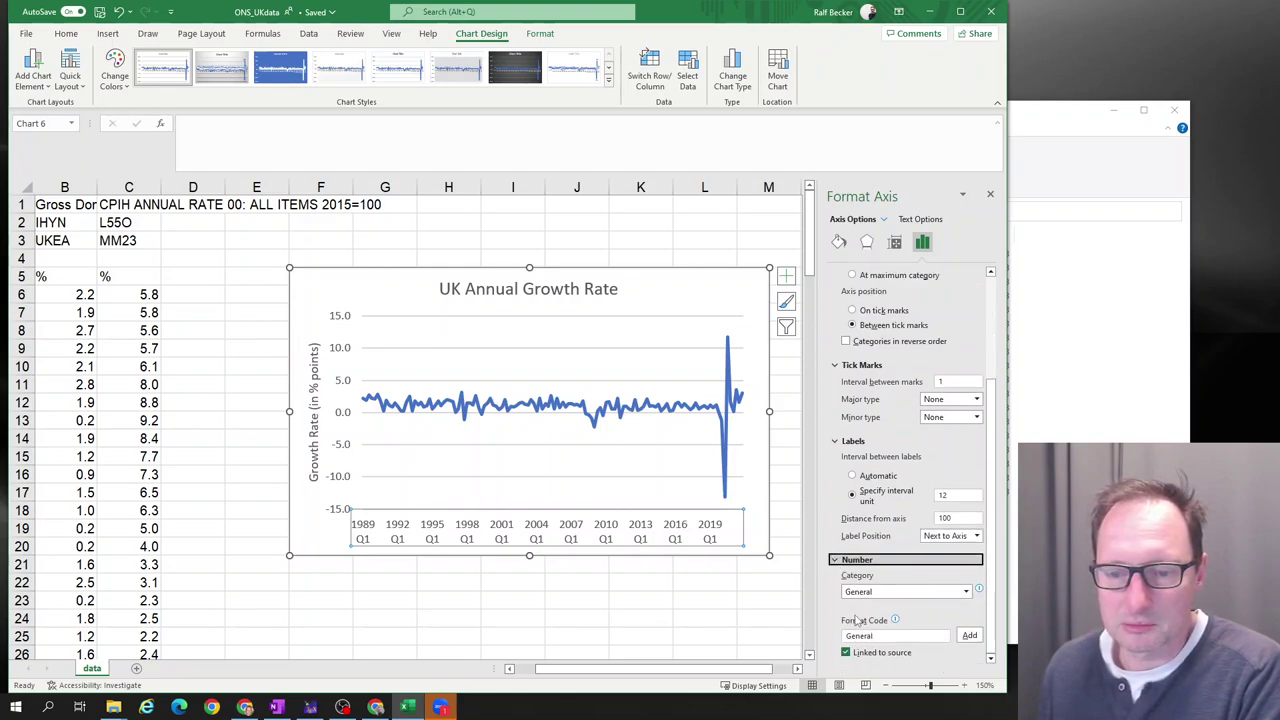
scroll(897, 615, "up", 2)
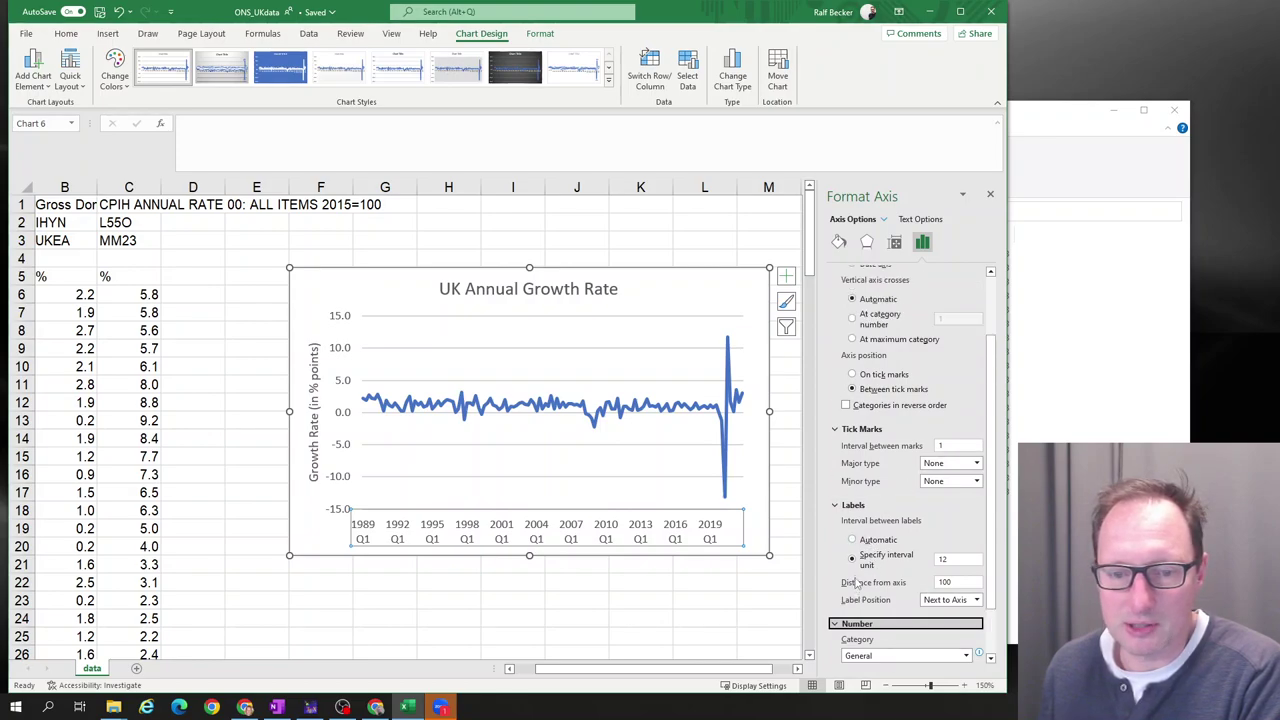
left_click(950, 560)
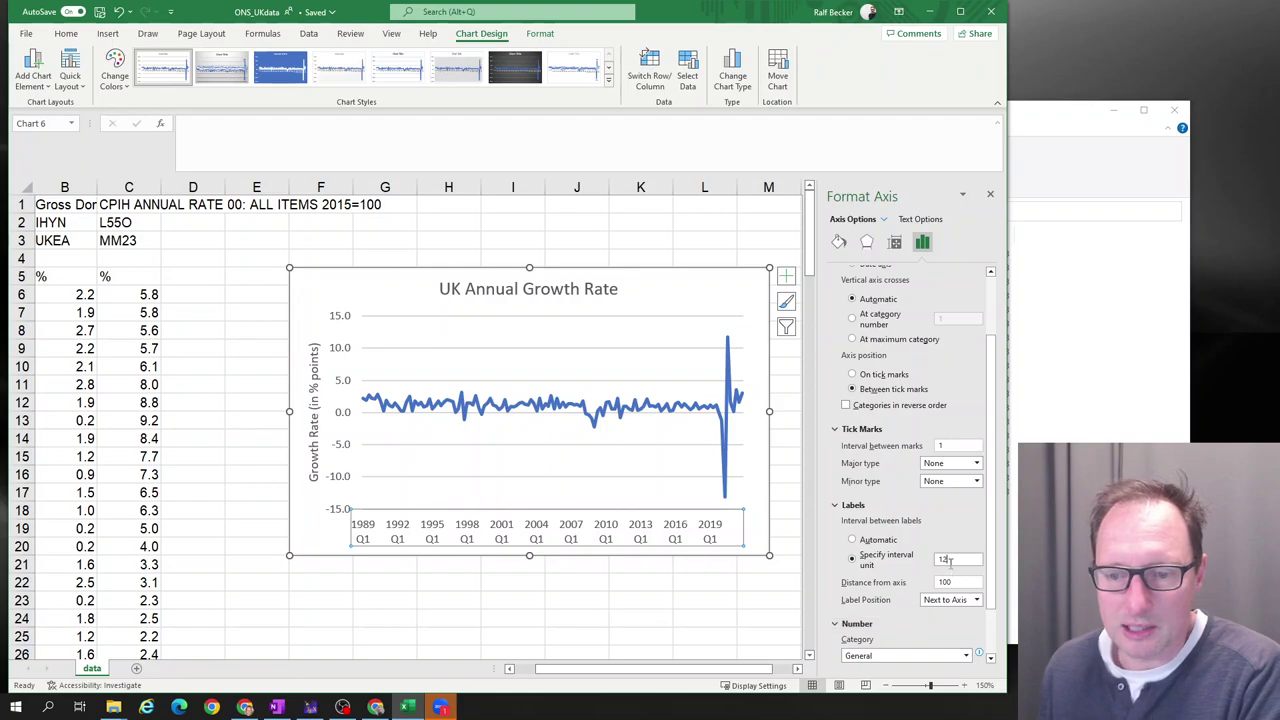
left_click(990, 196)
left_click(622, 632)
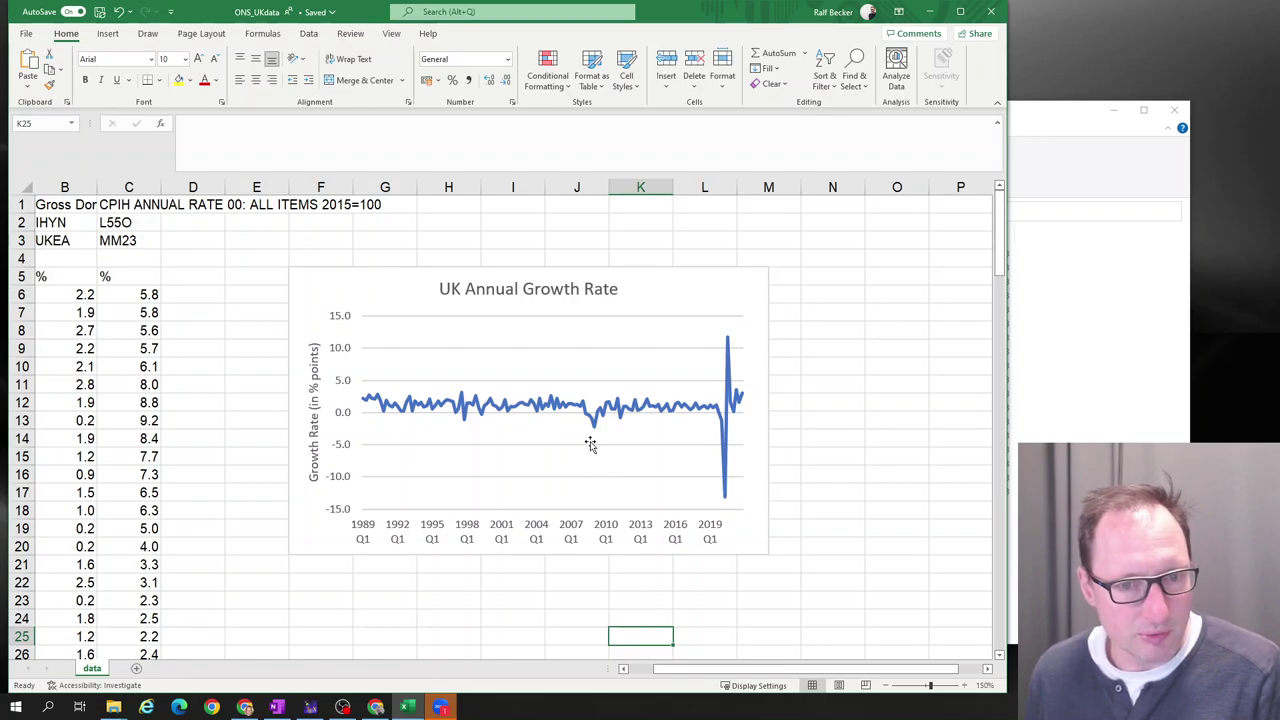
left_click(637, 291)
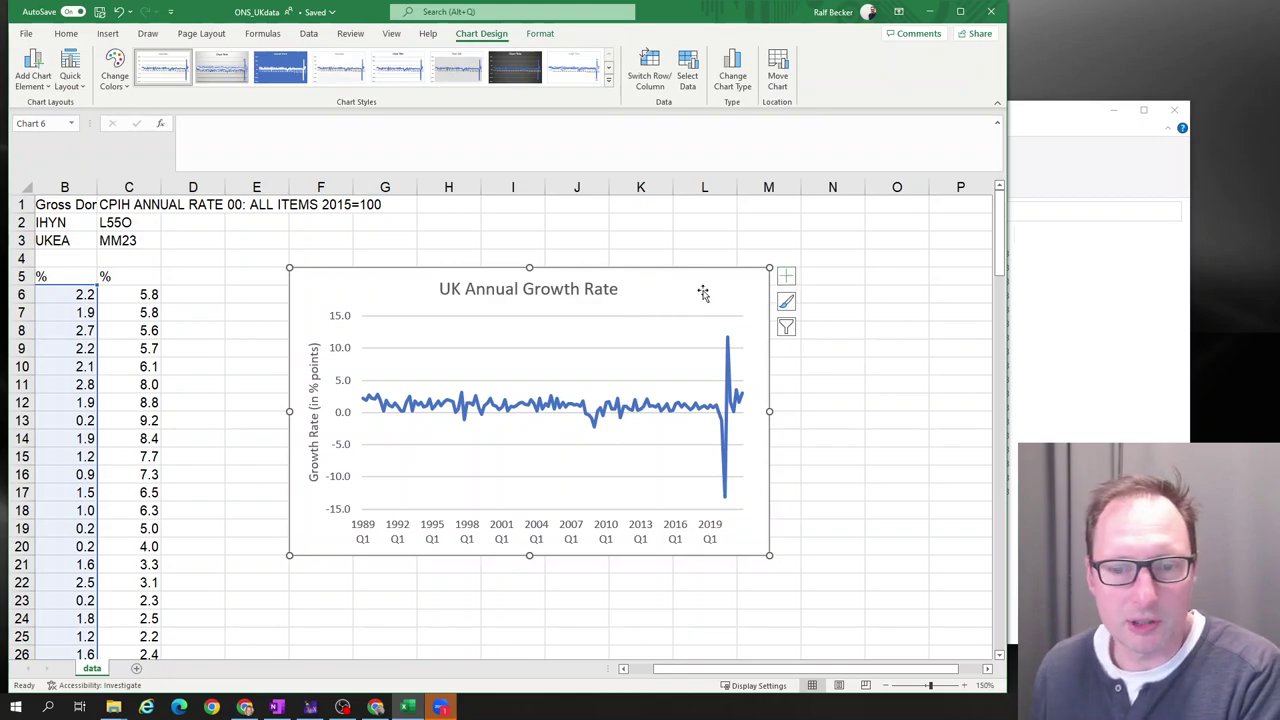
left_click(850, 331)
scroll(829, 363, "down", 3)
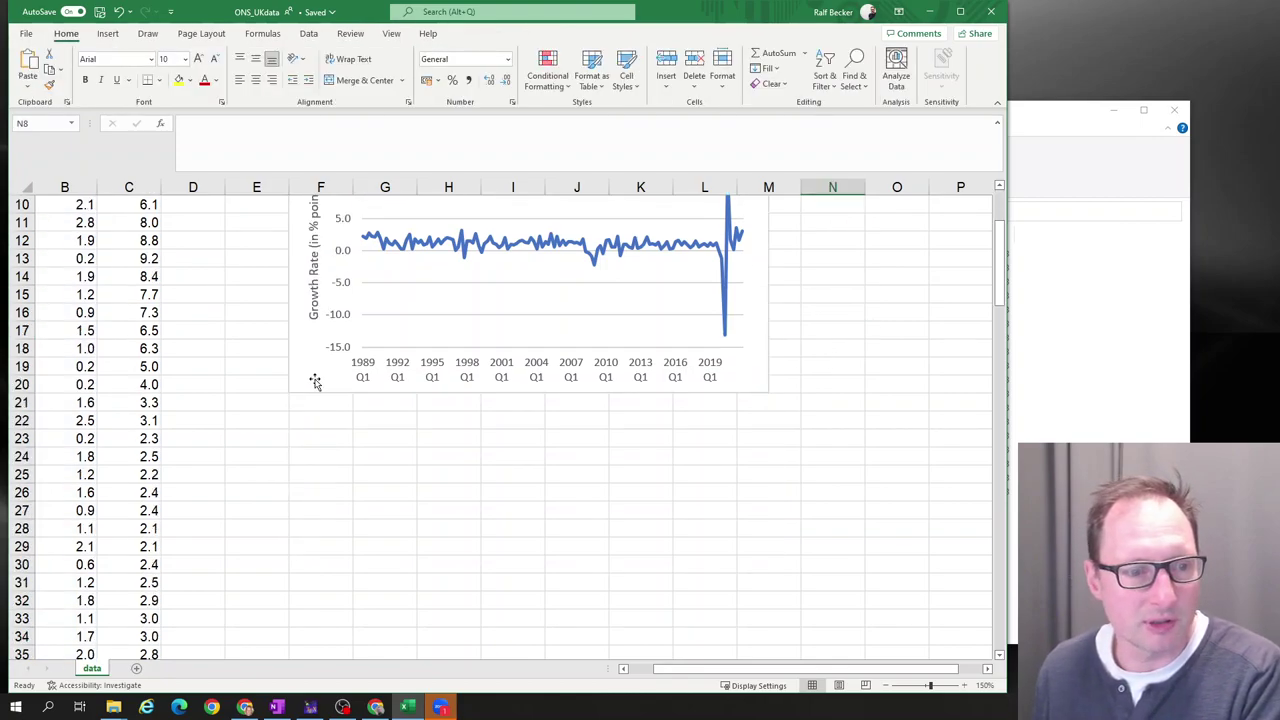
scroll(249, 371, "up", 3)
Insert a 2-D line chart of the two data columns in B6:C137.
left_click_drag(70, 295, 138, 608)
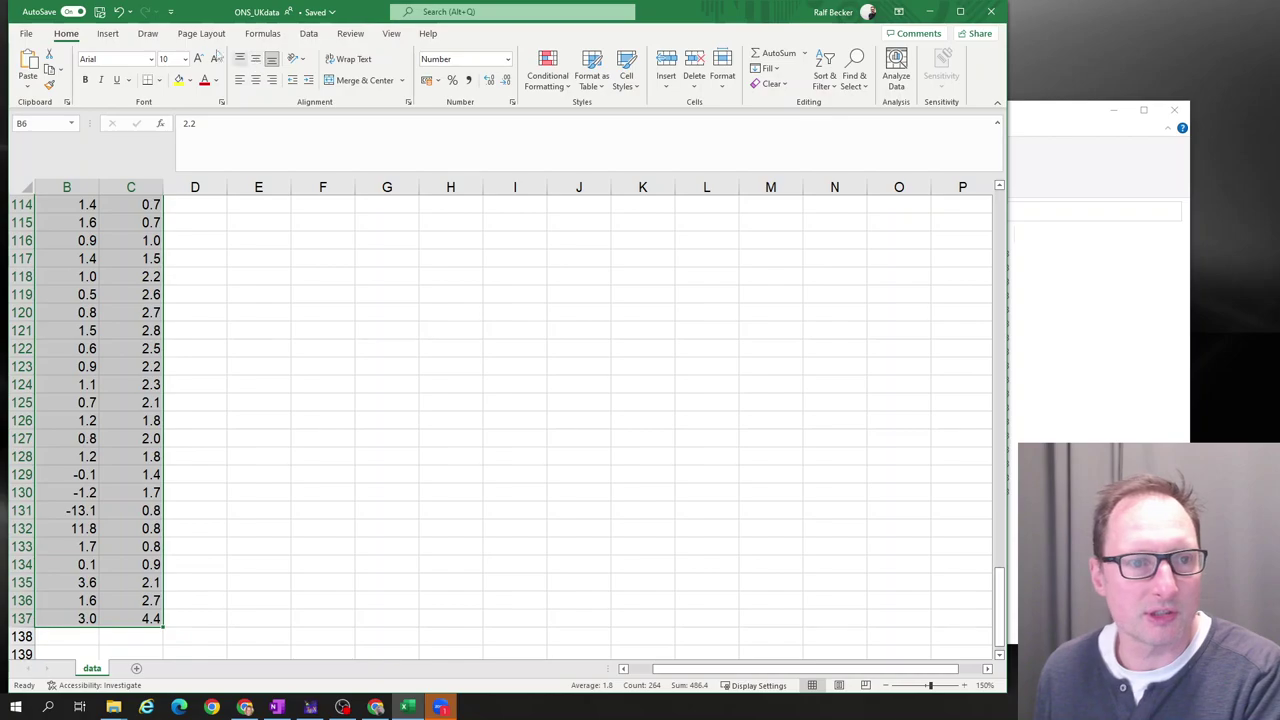
left_click(108, 34)
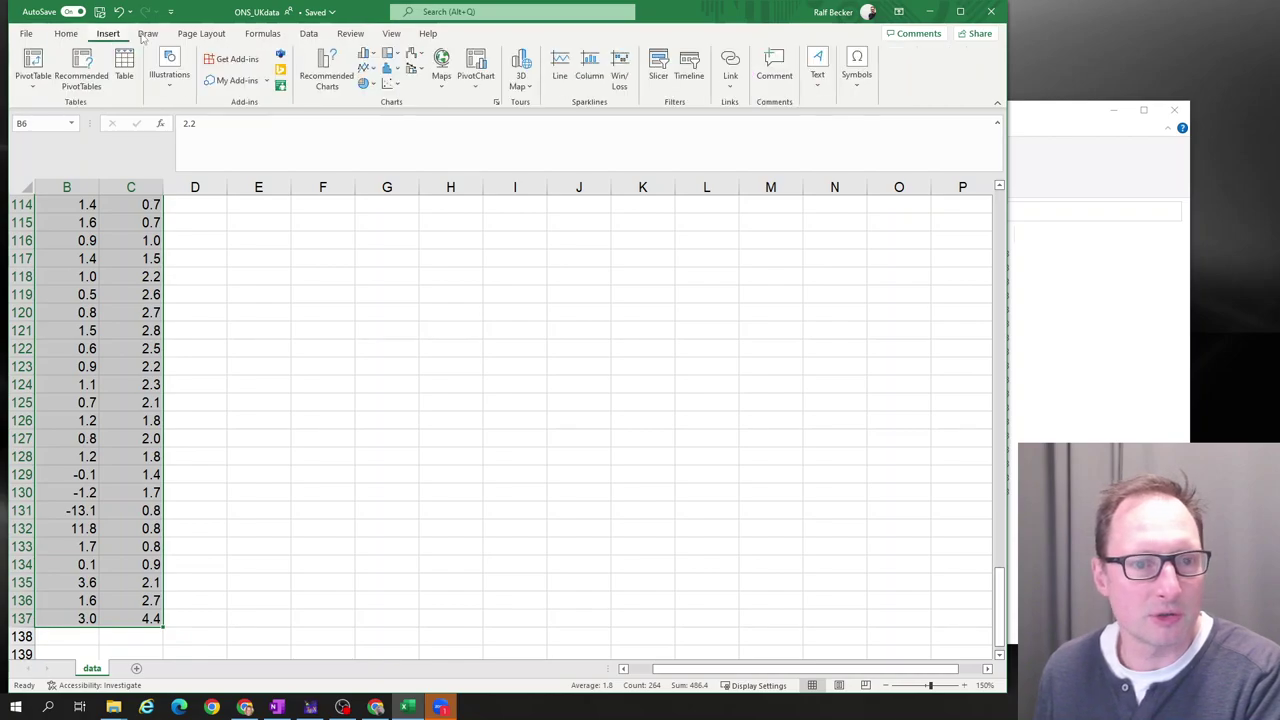
left_click(364, 67)
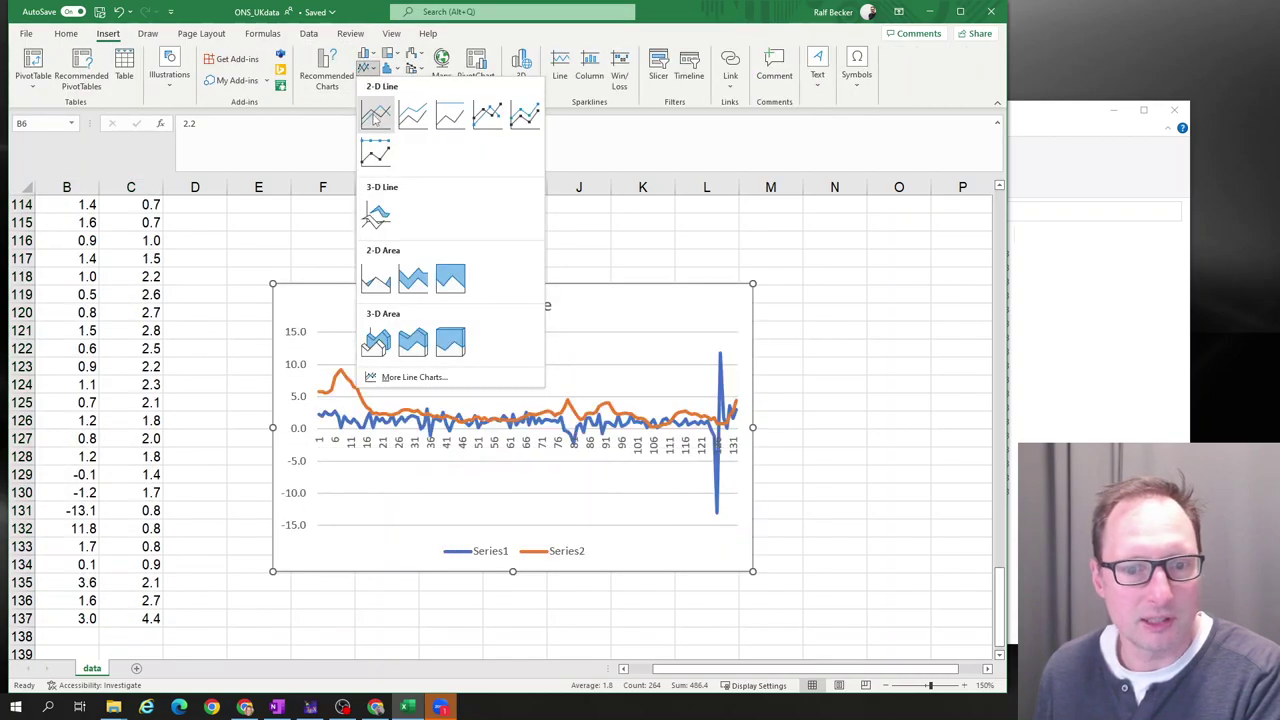
left_click(376, 116)
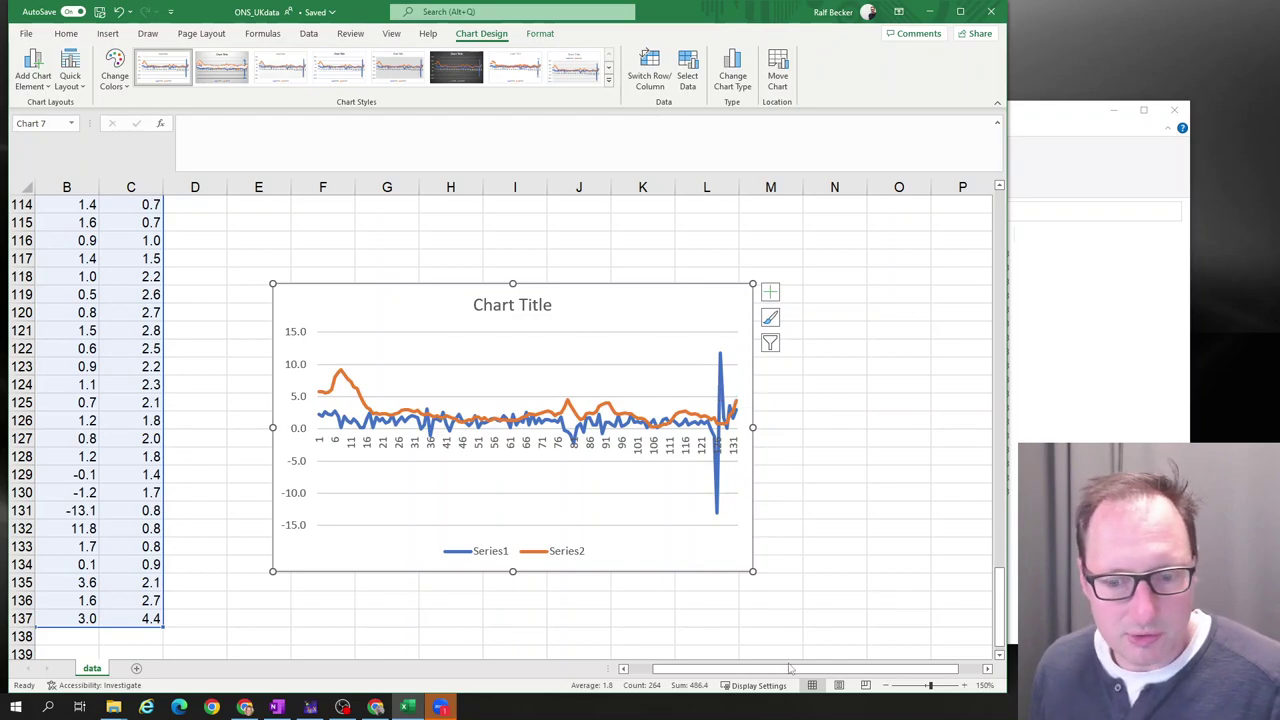
Move the new two-series line chart to cell F25, beneath the UK Annual Growth Rate chart.
left_click_drag(790, 668, 660, 669)
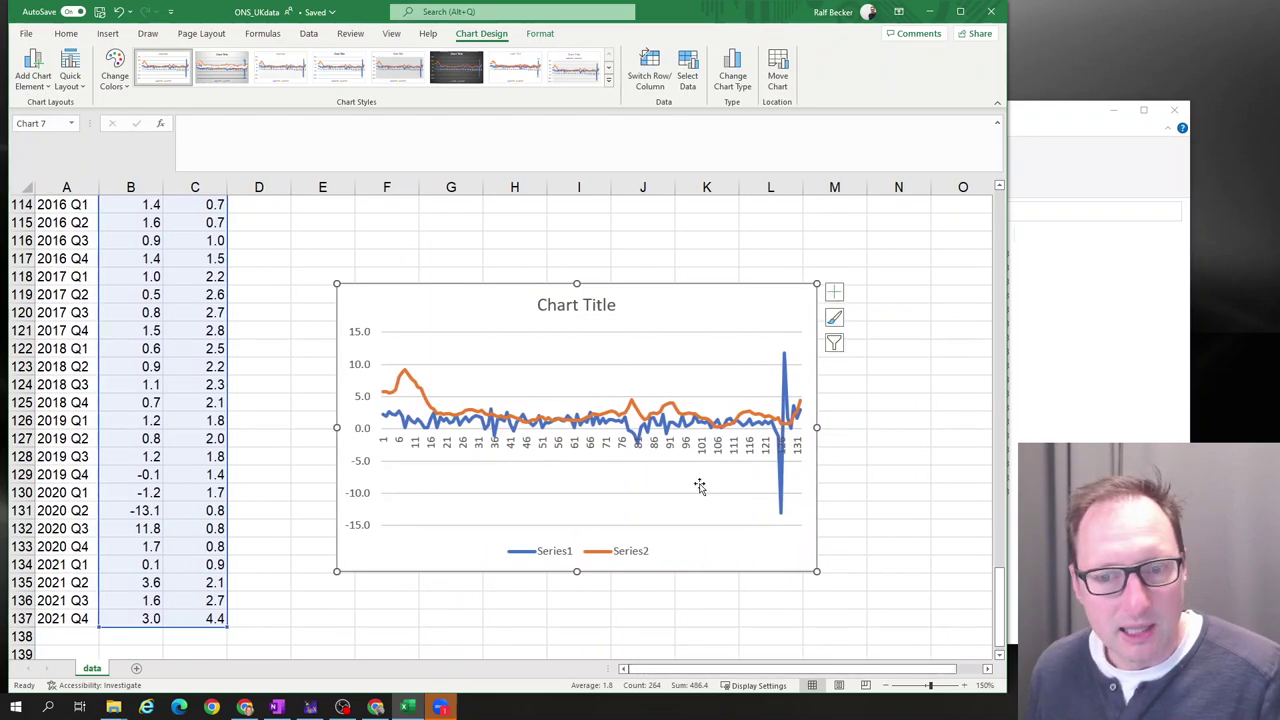
scroll(699, 485, "up", 9)
scroll(691, 485, "down", 7)
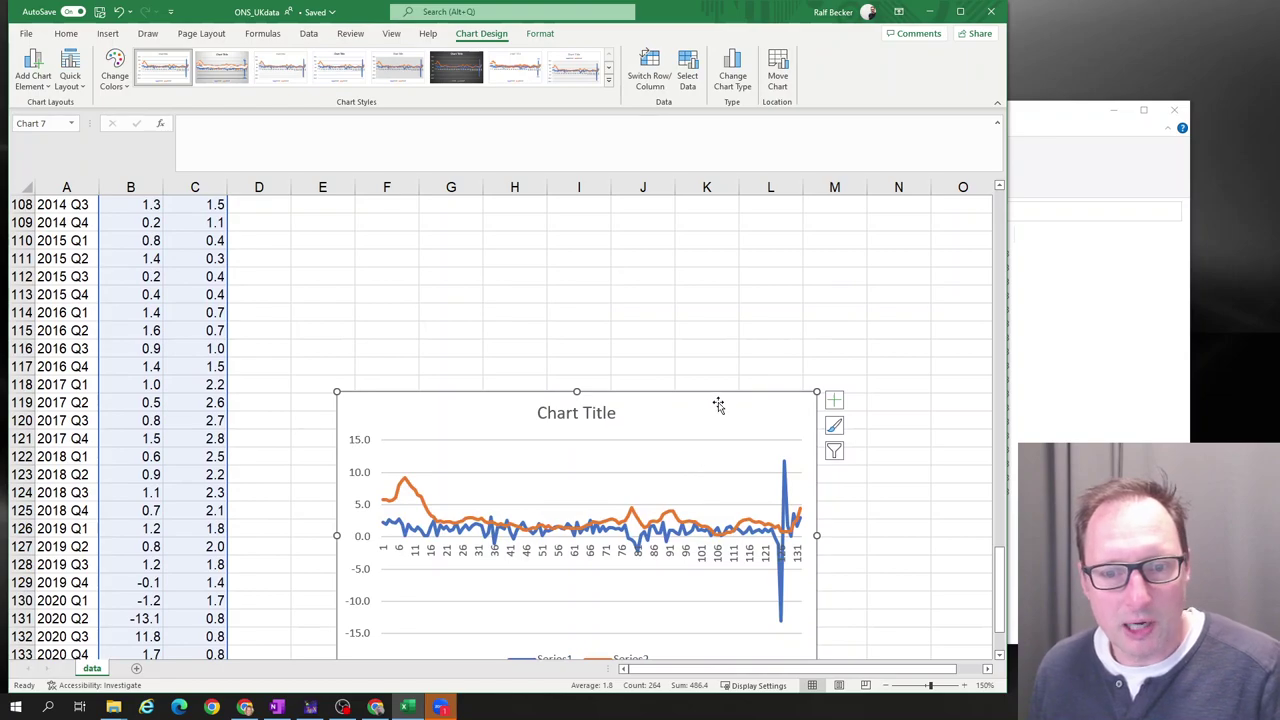
key("Delete")
scroll(670, 390, "up", 11)
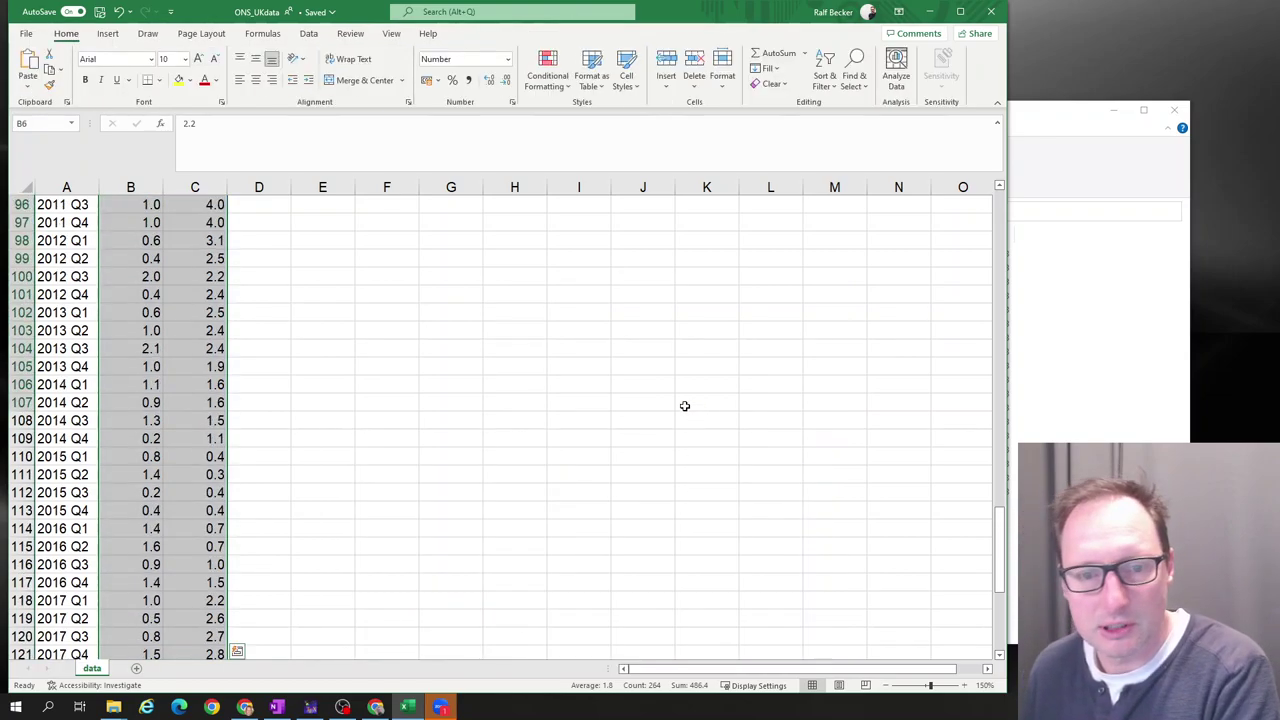
scroll(657, 371, "up", 20)
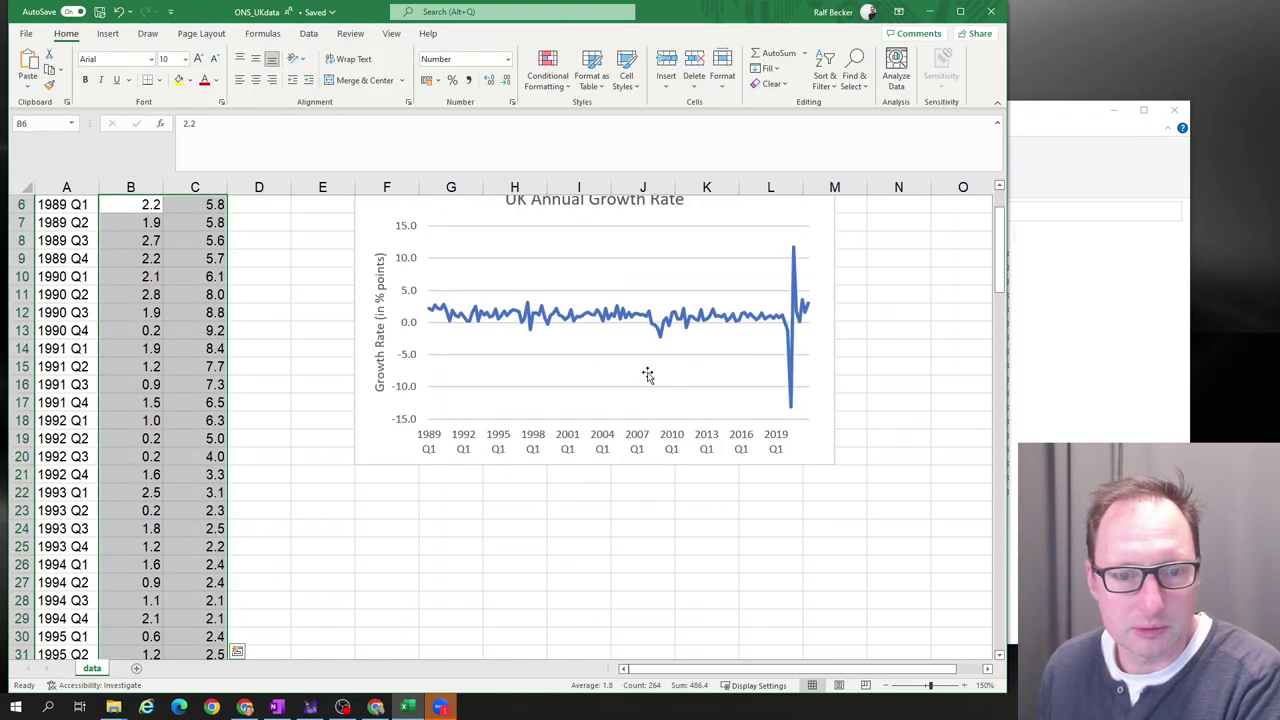
left_click(386, 546)
key("ctrl+v")
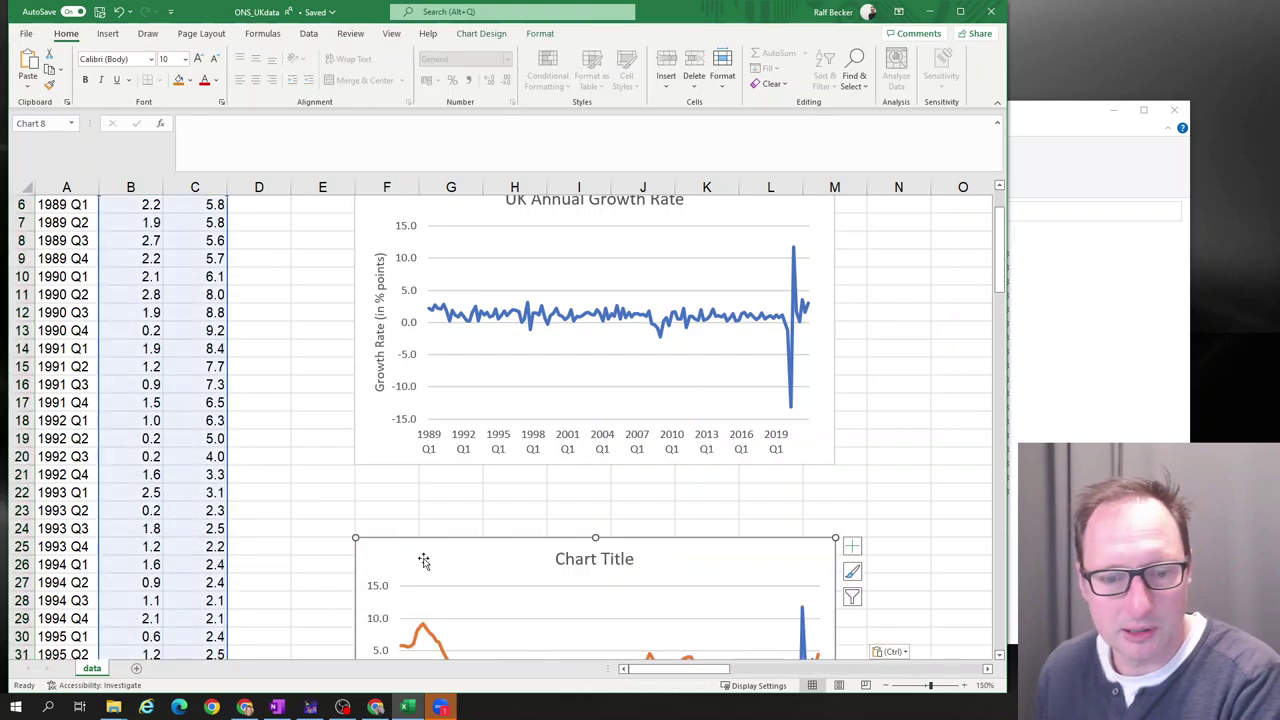
left_click(728, 489)
scroll(843, 442, "down", 3)
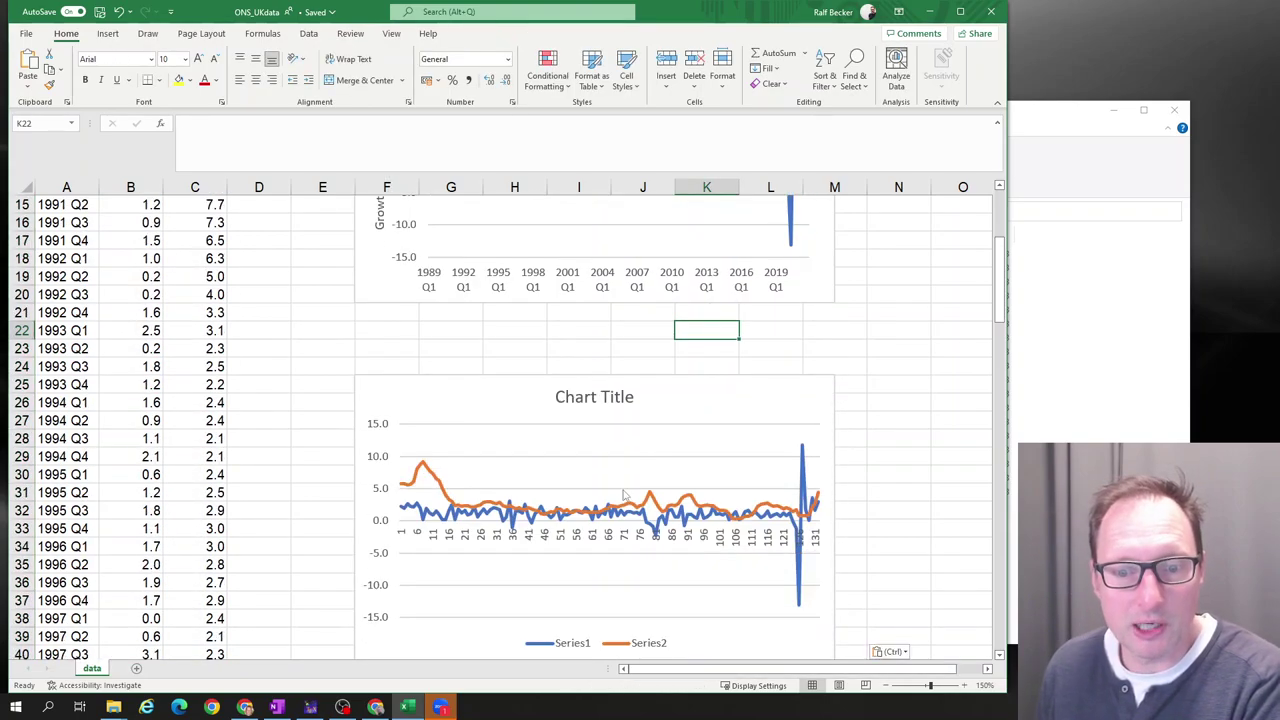
scroll(633, 319, "up", 4)
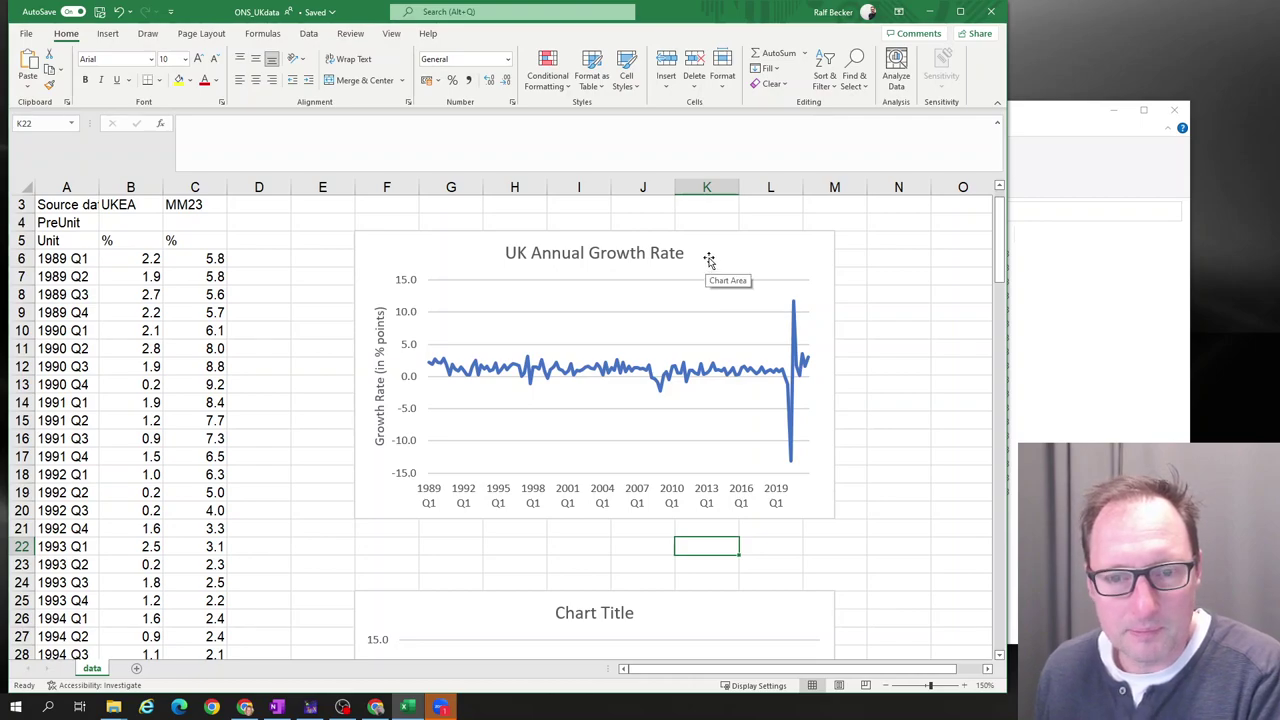
Add a series named Inflation to the UK Annual Growth Rate chart, using the values in C6:C137.
left_click(769, 259)
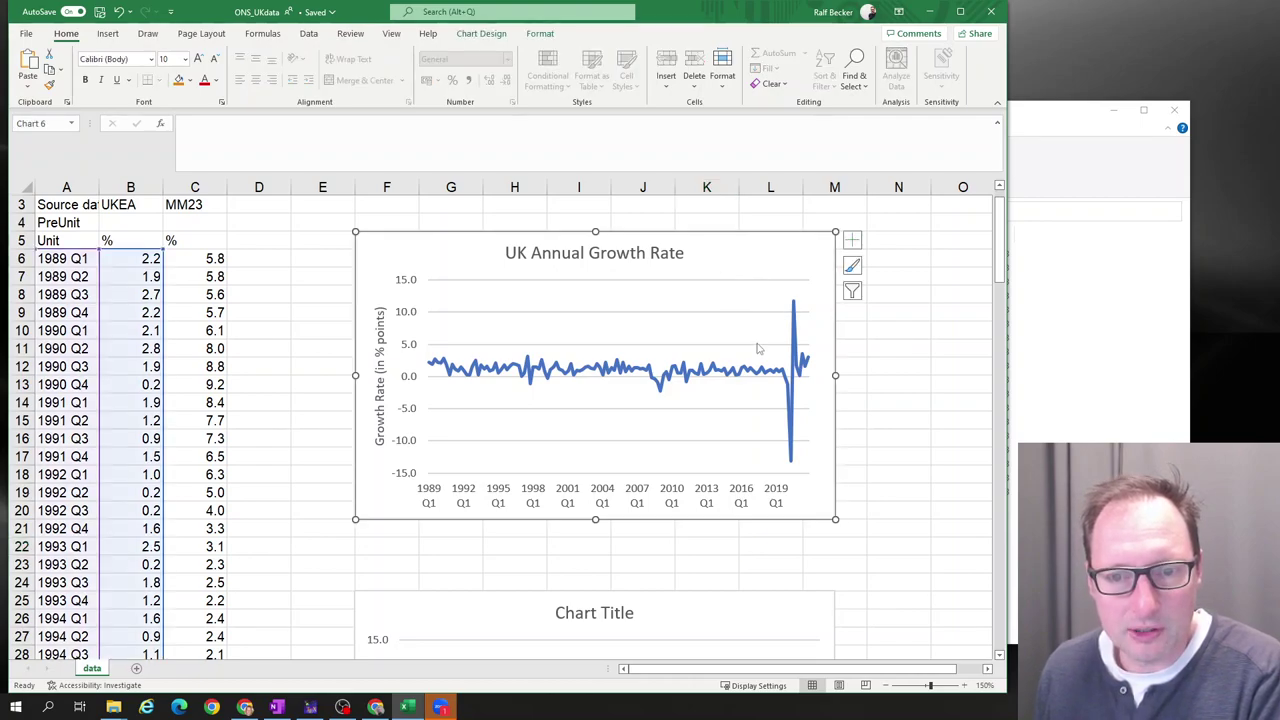
right_click(786, 260)
left_click(840, 463)
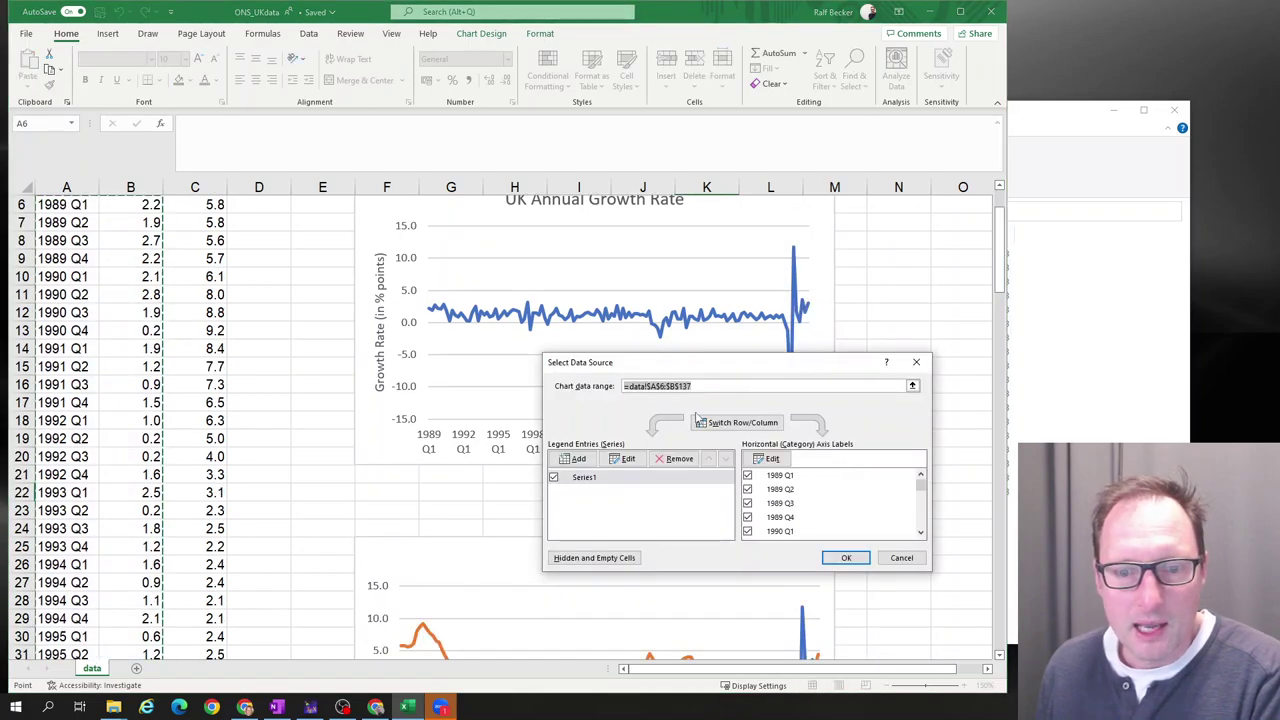
left_click_drag(634, 368, 634, 363)
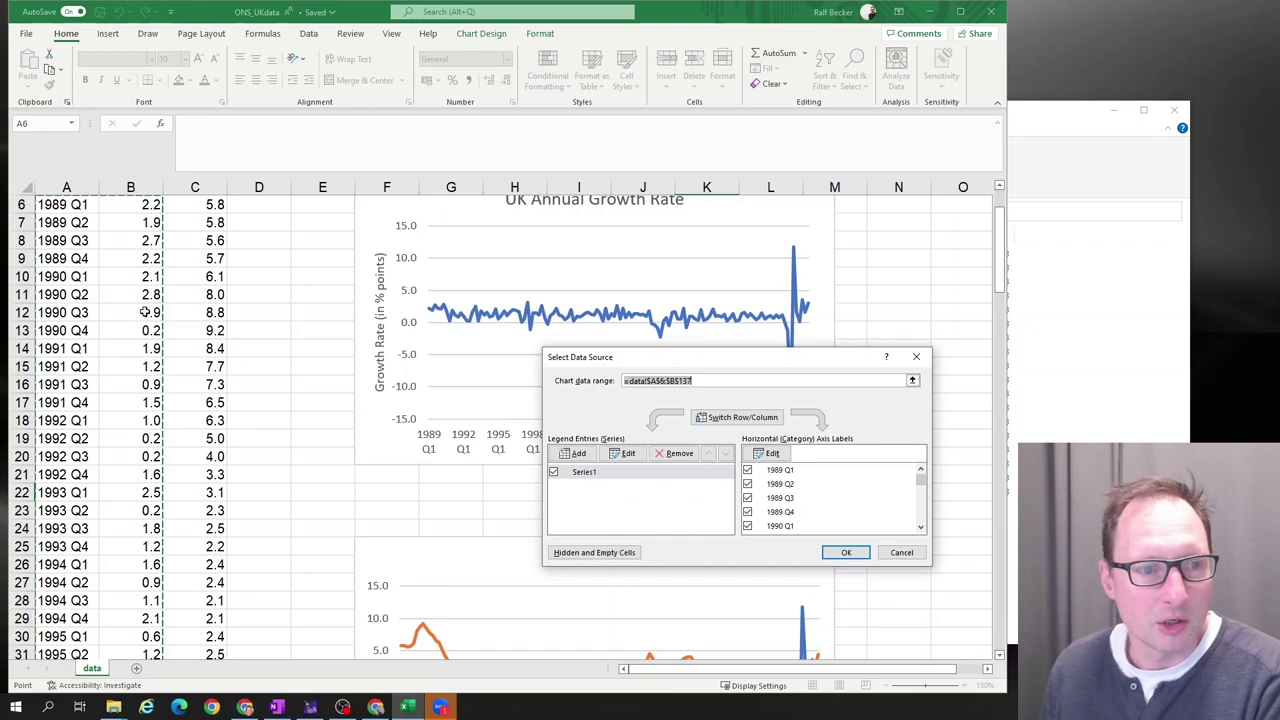
left_click(577, 456)
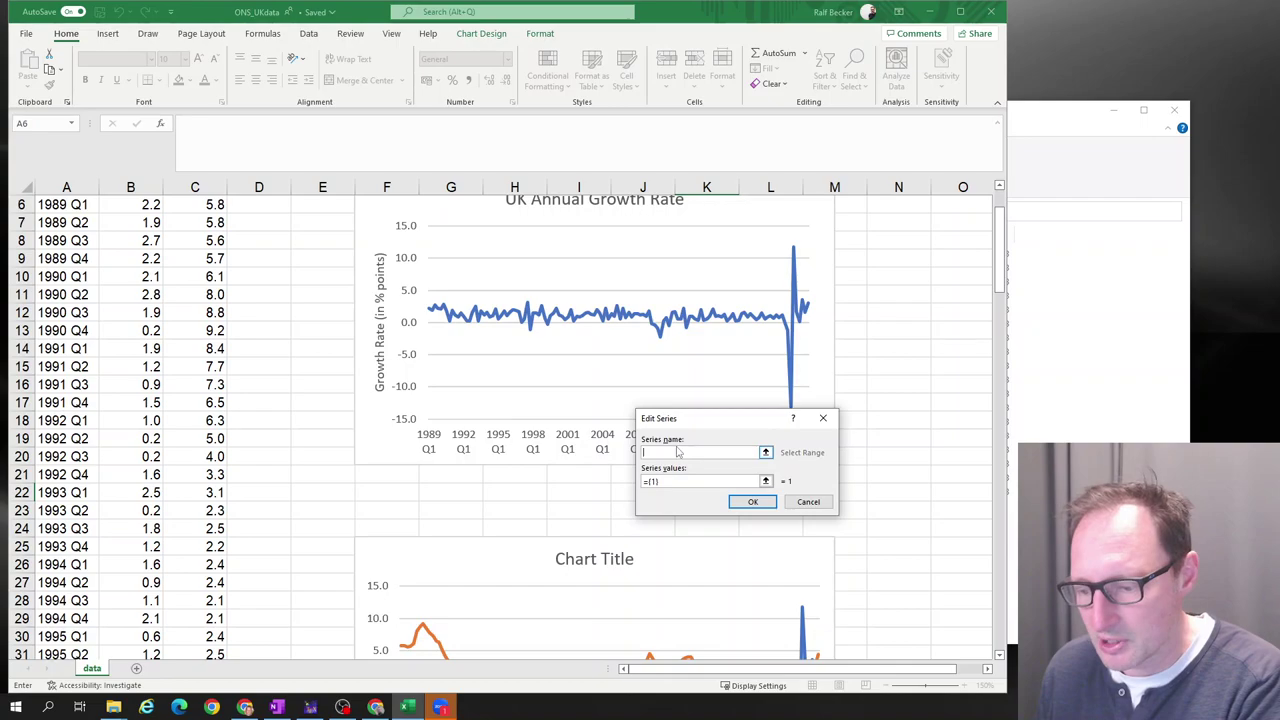
type("Inflation")
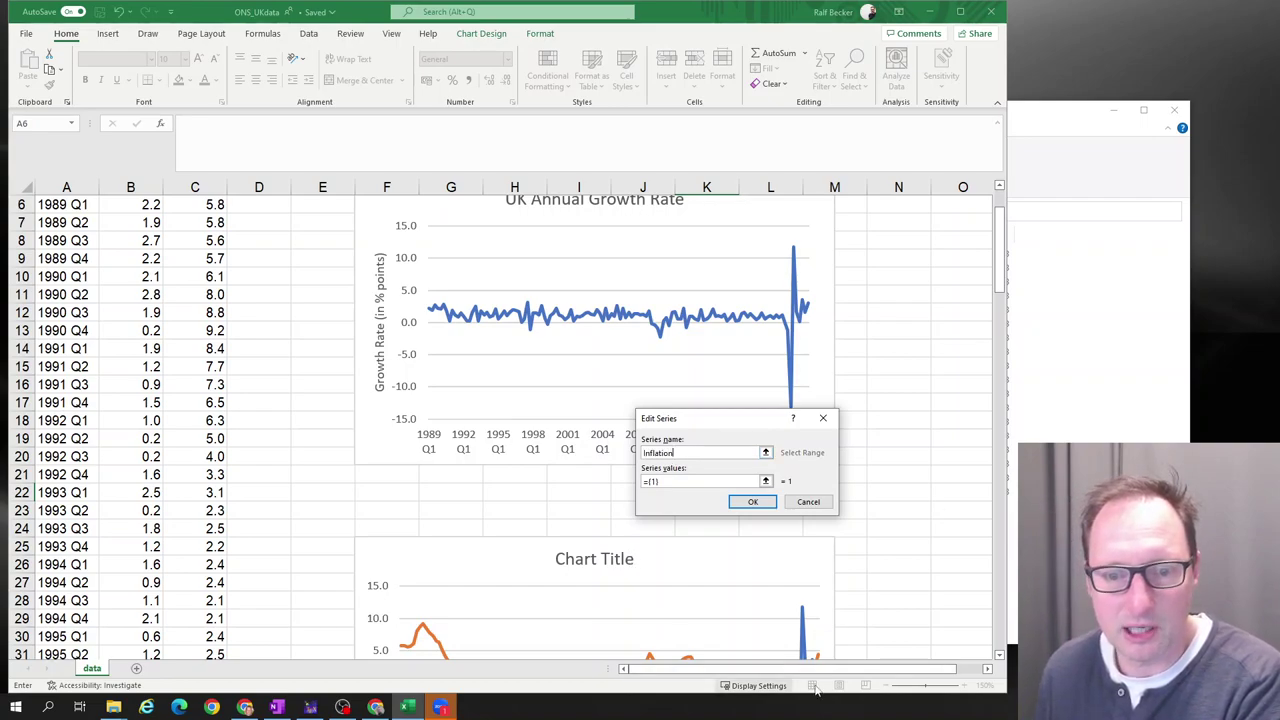
left_click(765, 481)
scroll(240, 290, "up", 2)
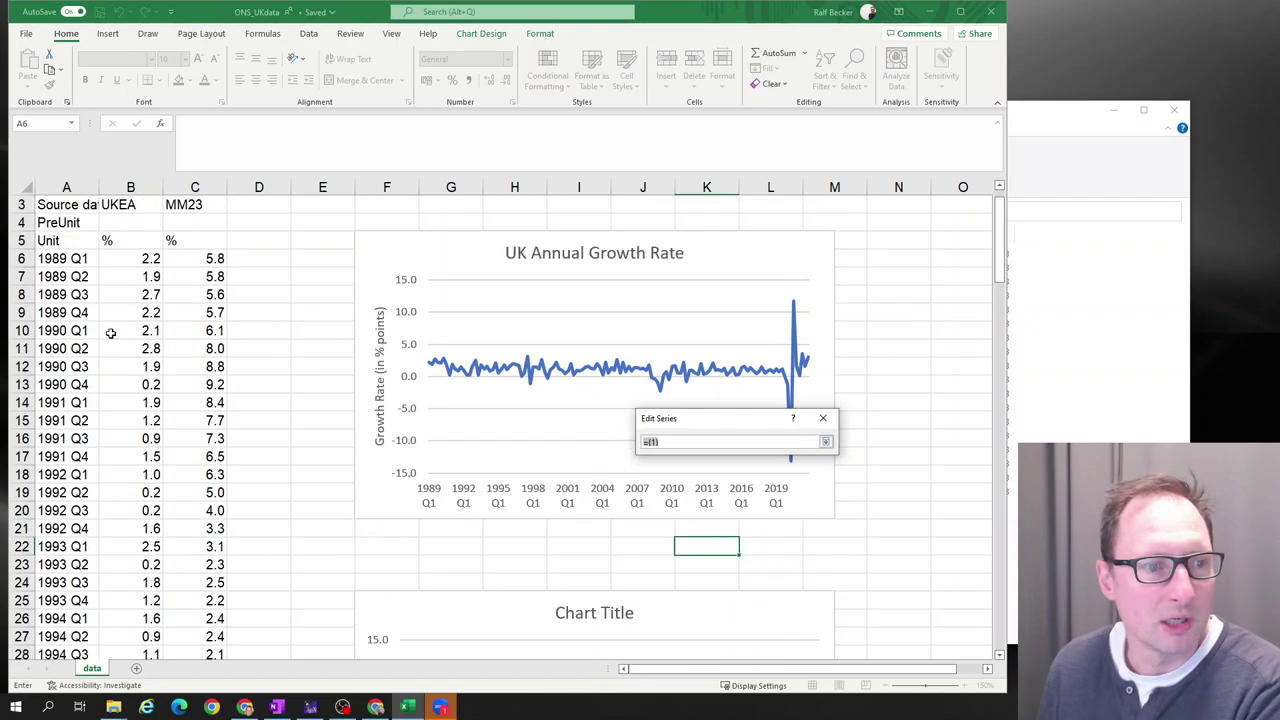
left_click_drag(200, 292, 234, 615)
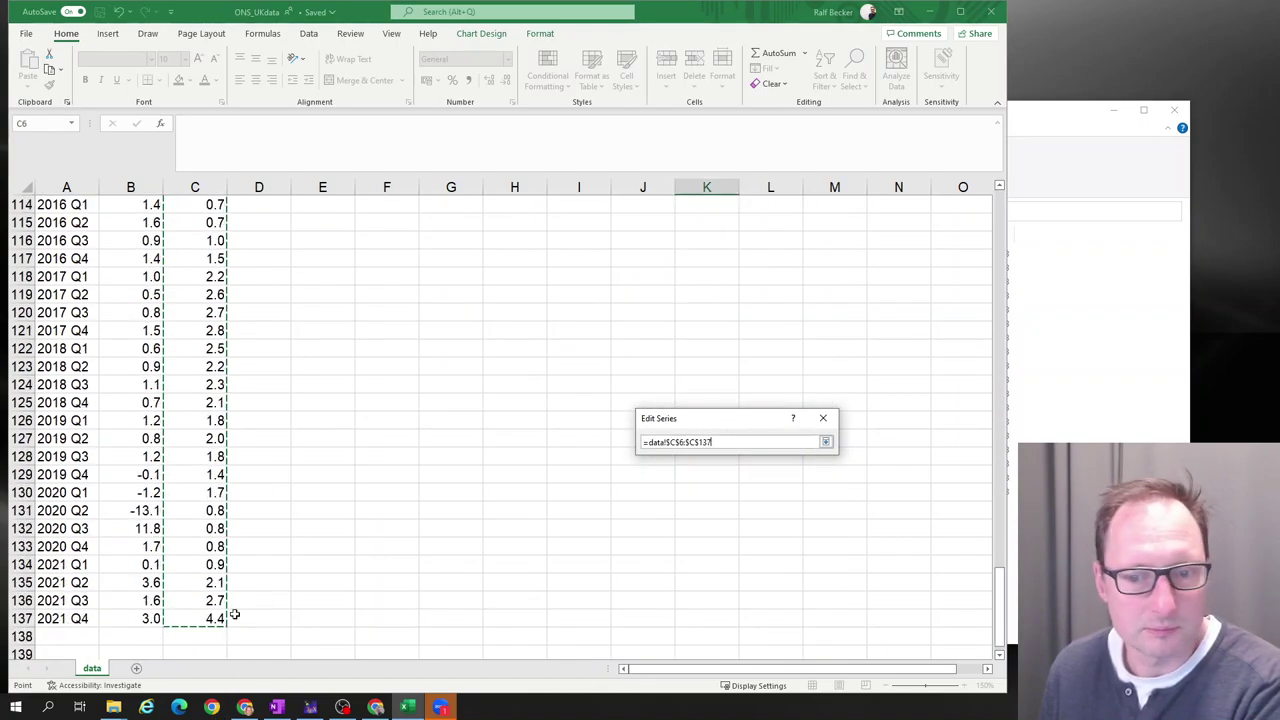
left_click(825, 442)
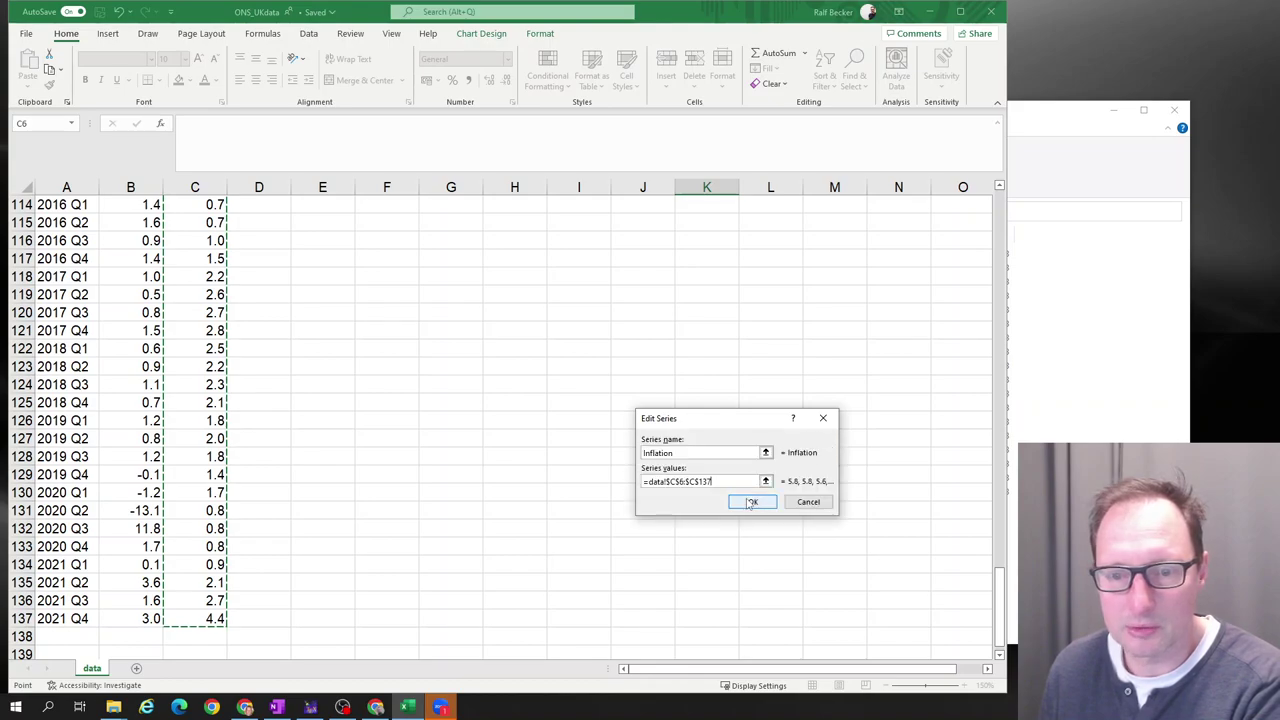
left_click(752, 501)
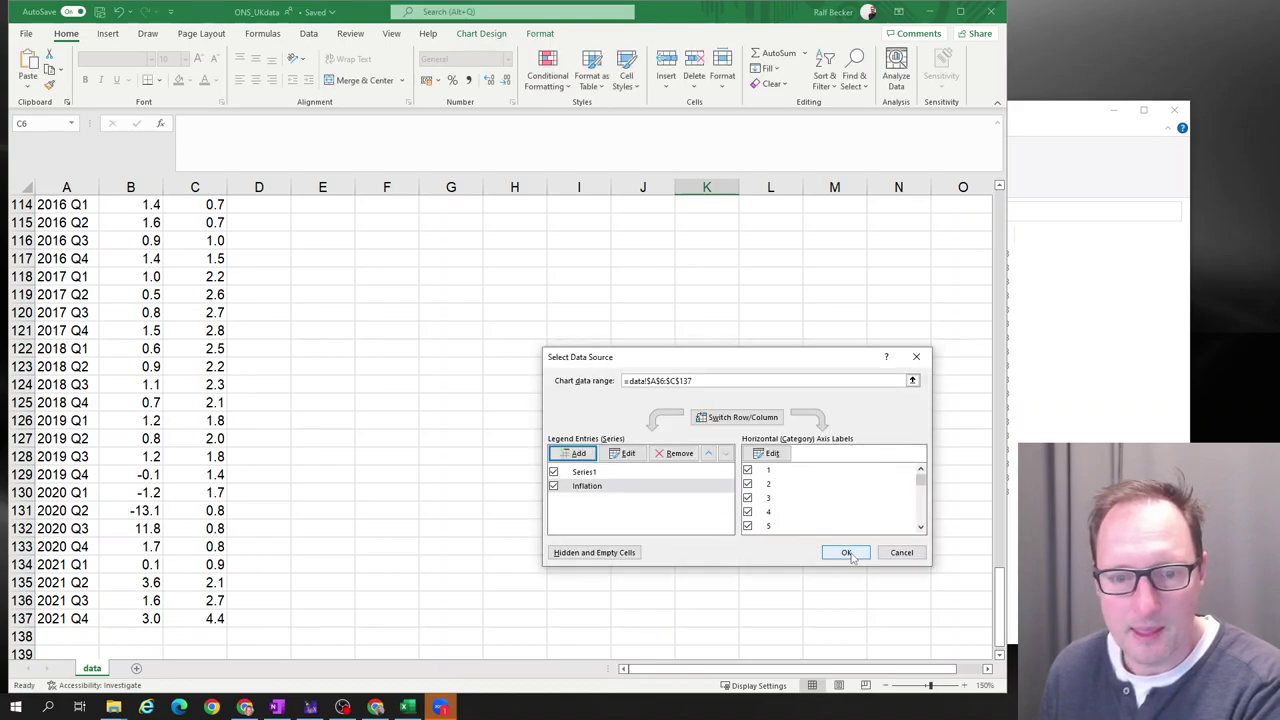
Rename the chart's first data series as GDP Growth and apply the data source changes.
left_click(585, 472)
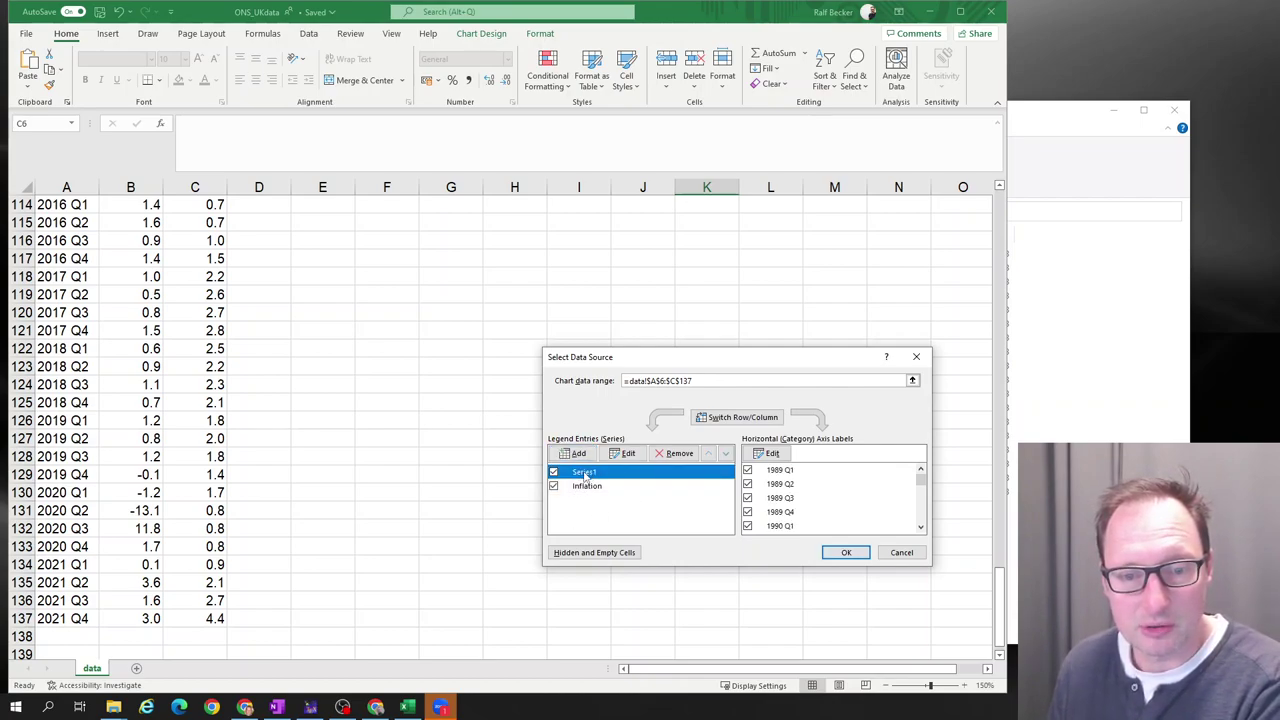
left_click(625, 454)
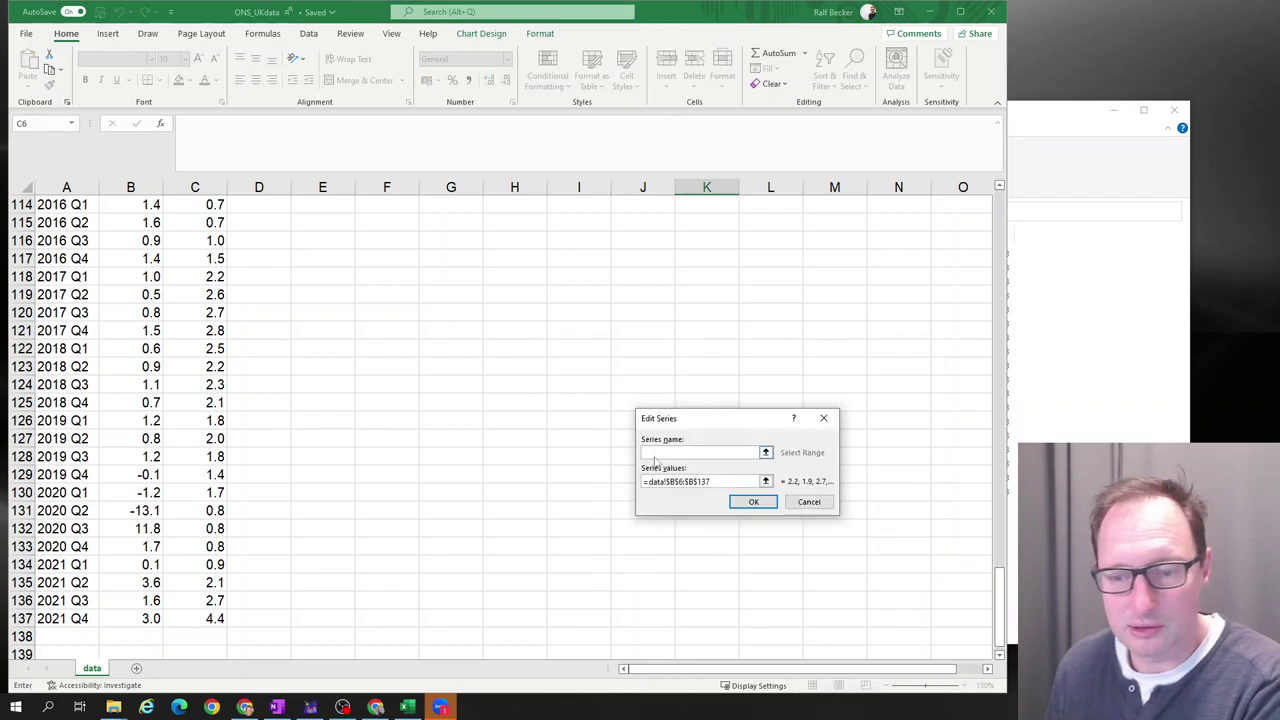
type("GDP")
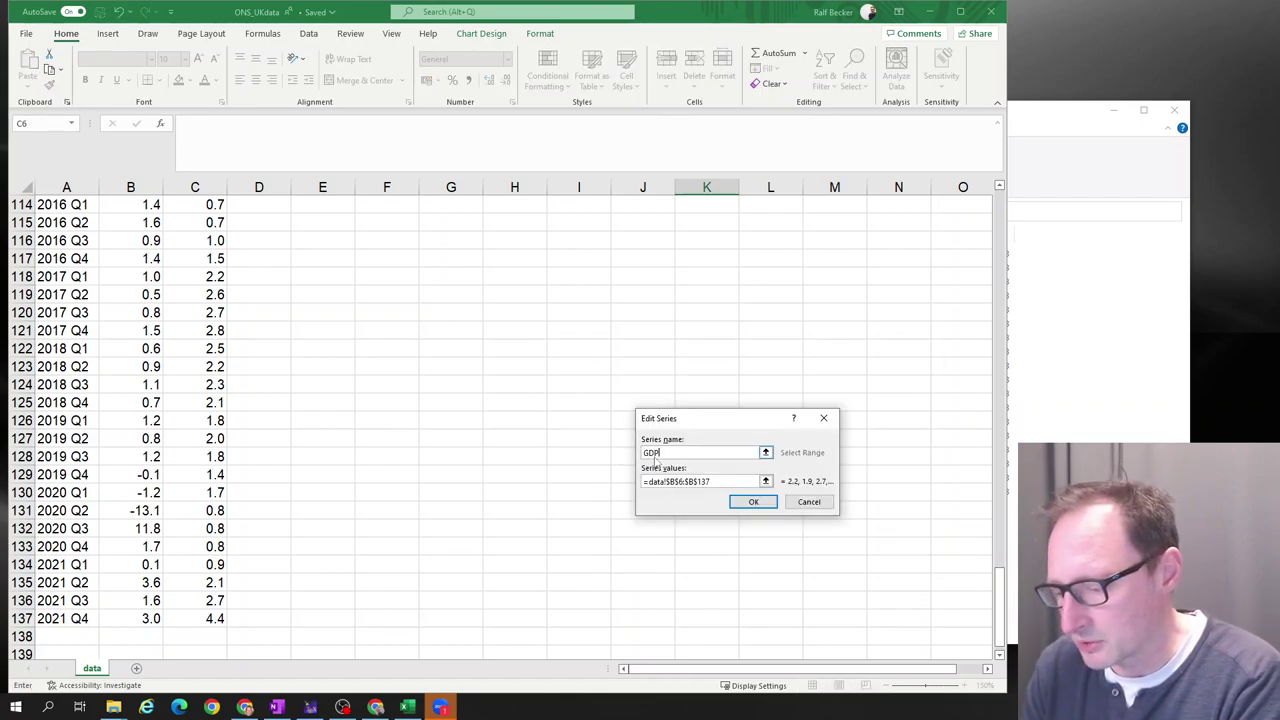
type(" Growth")
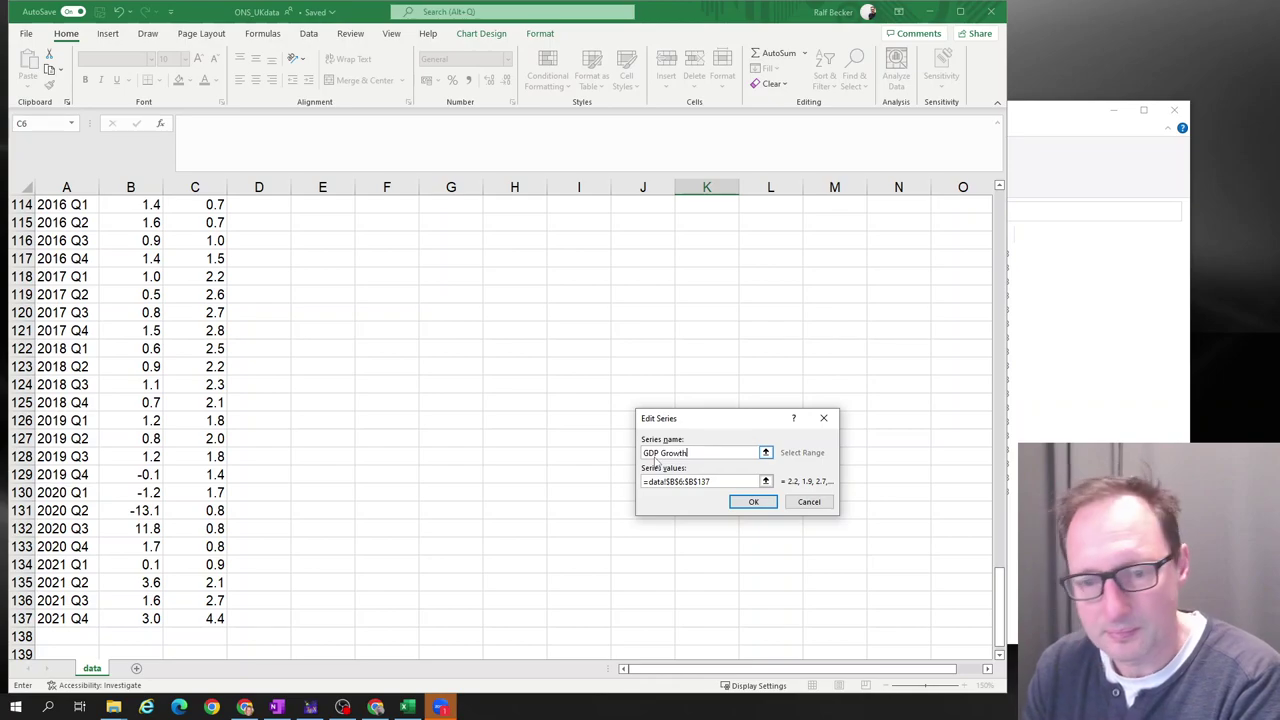
left_click(750, 502)
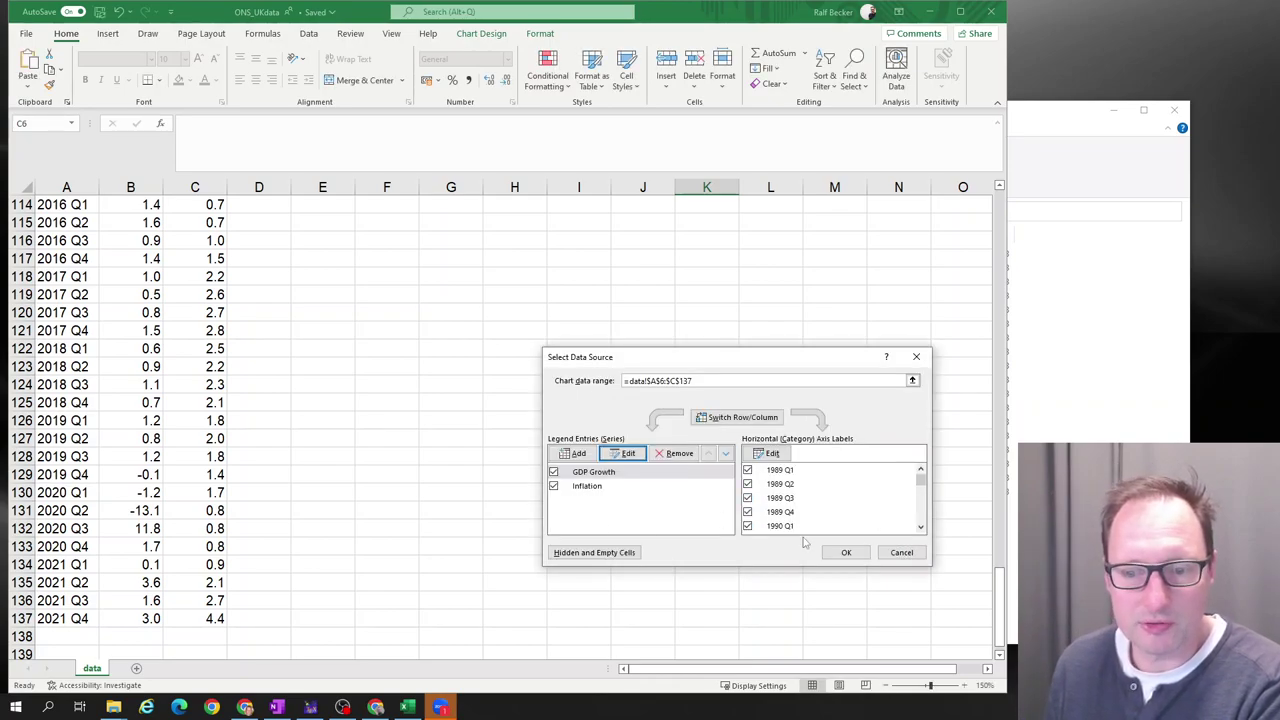
left_click(846, 552)
Add a legend to the right of the plot in the UK Annual Growth Rate chart.
scroll(405, 476, "up", 7)
scroll(405, 476, "up", 16)
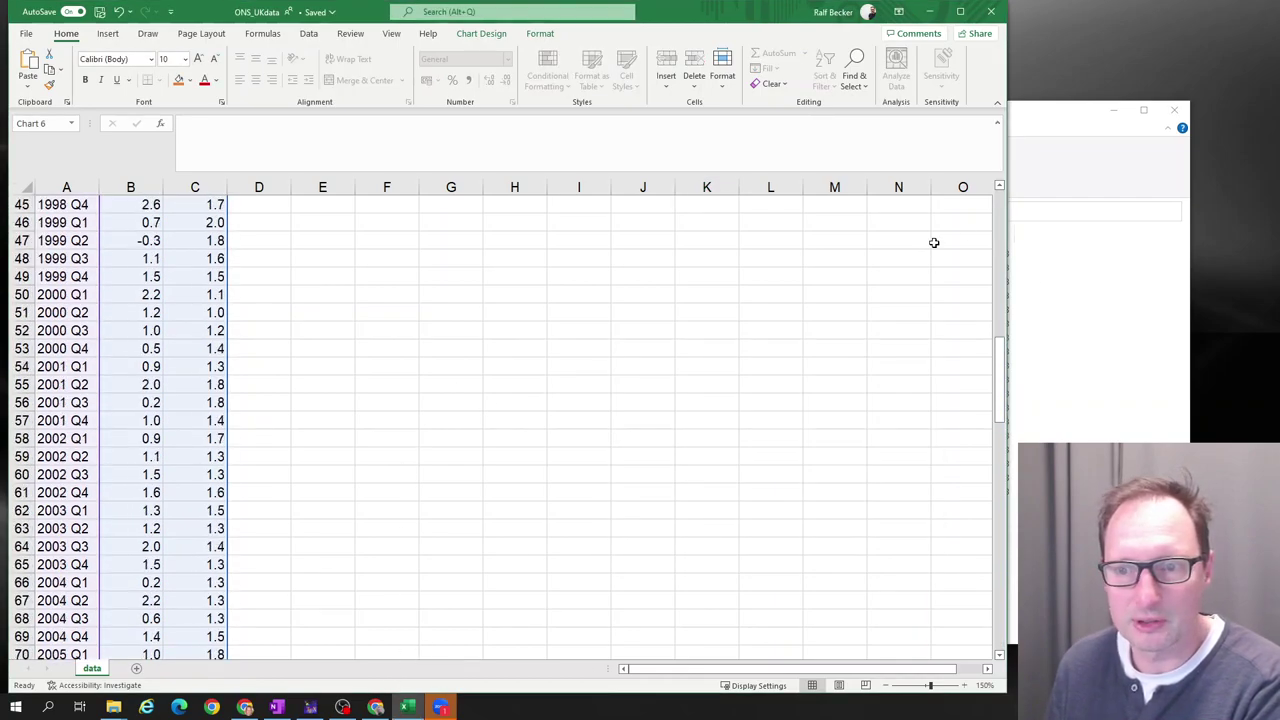
scroll(1003, 218, "up", 15)
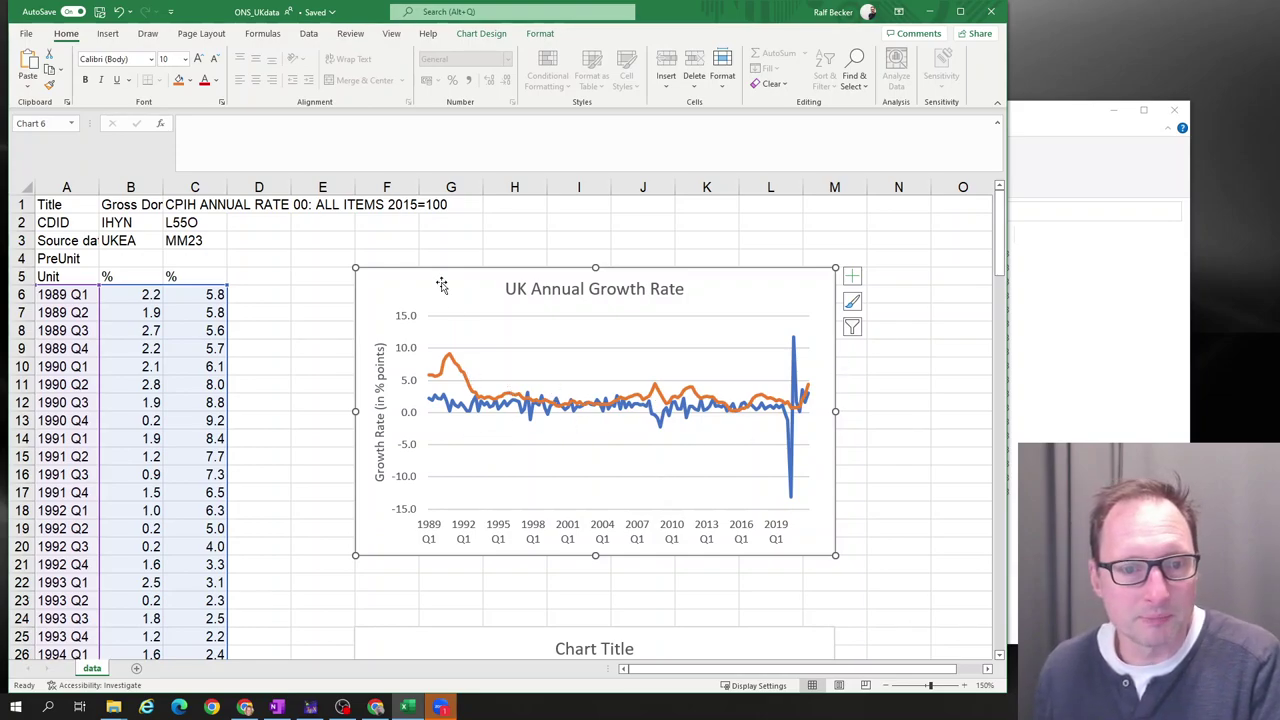
left_click(102, 35)
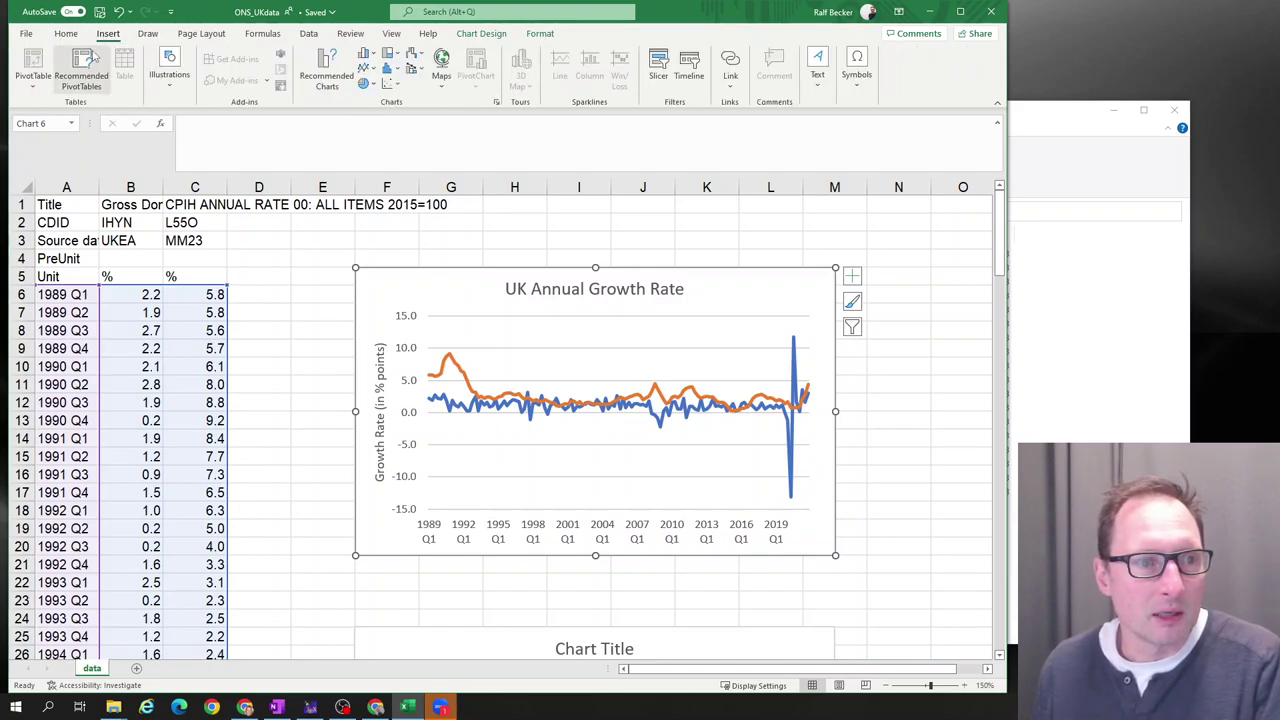
left_click(483, 34)
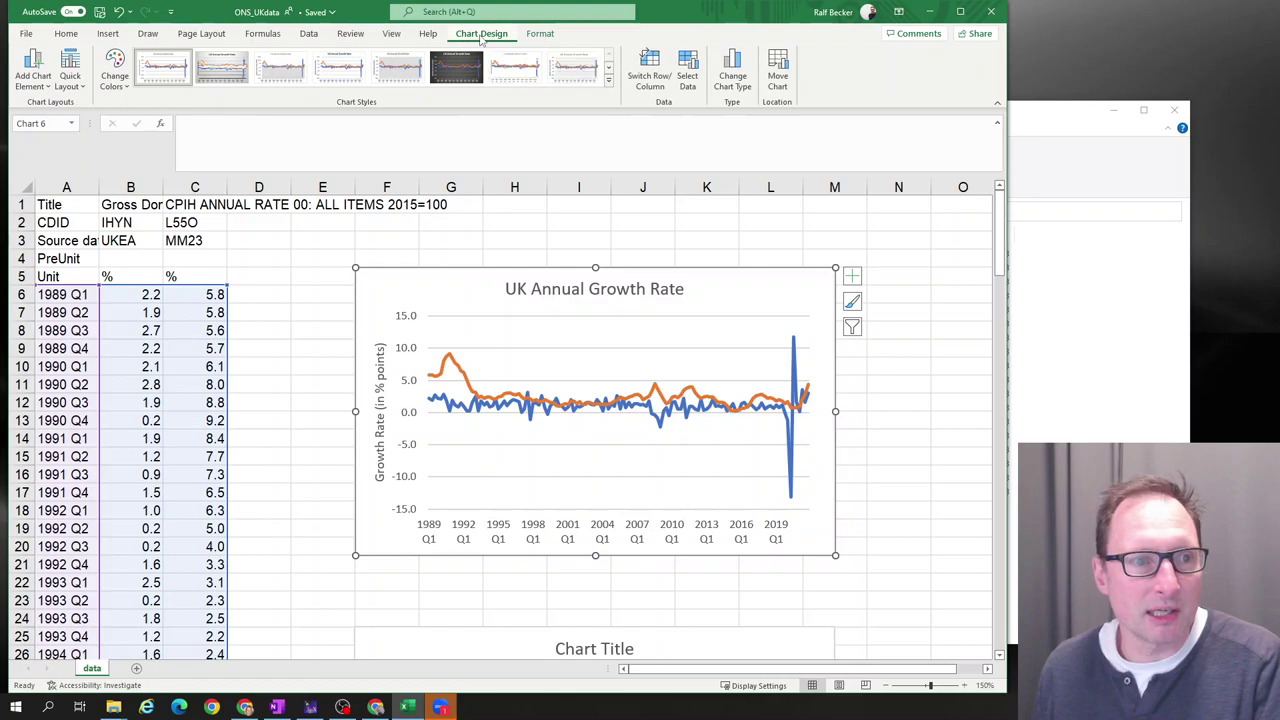
left_click(46, 86)
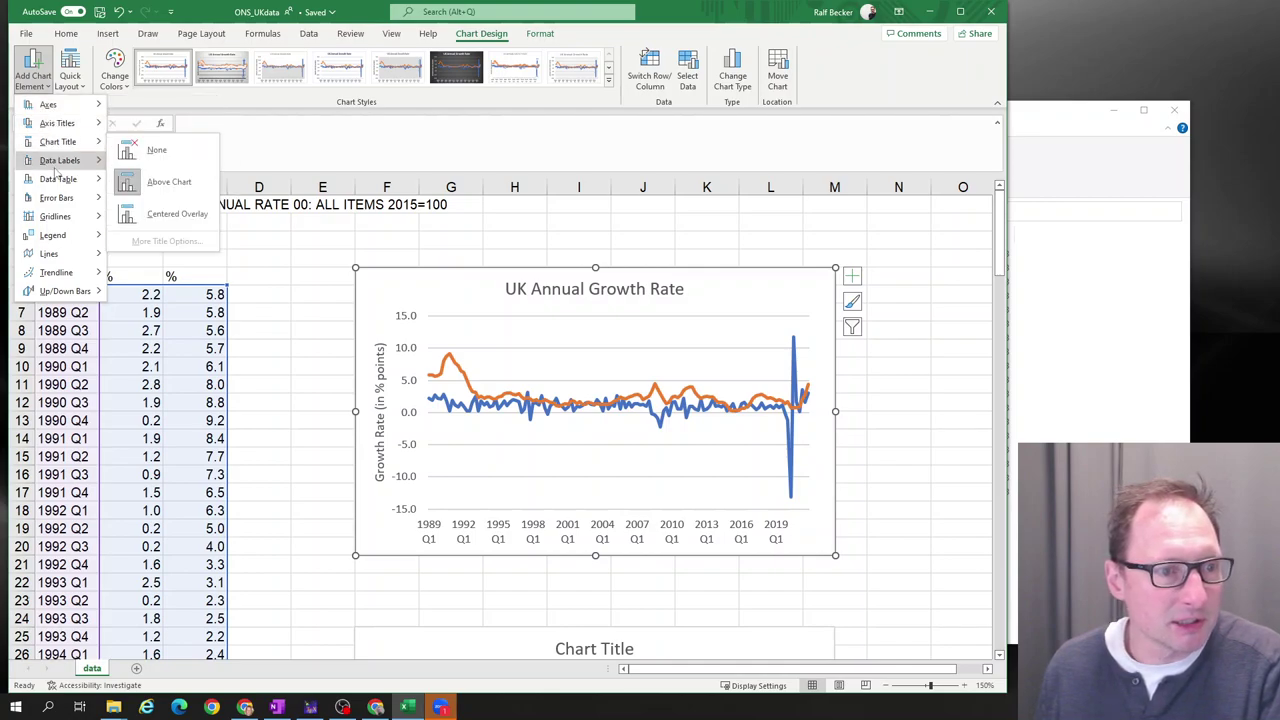
mouse_move(58, 240)
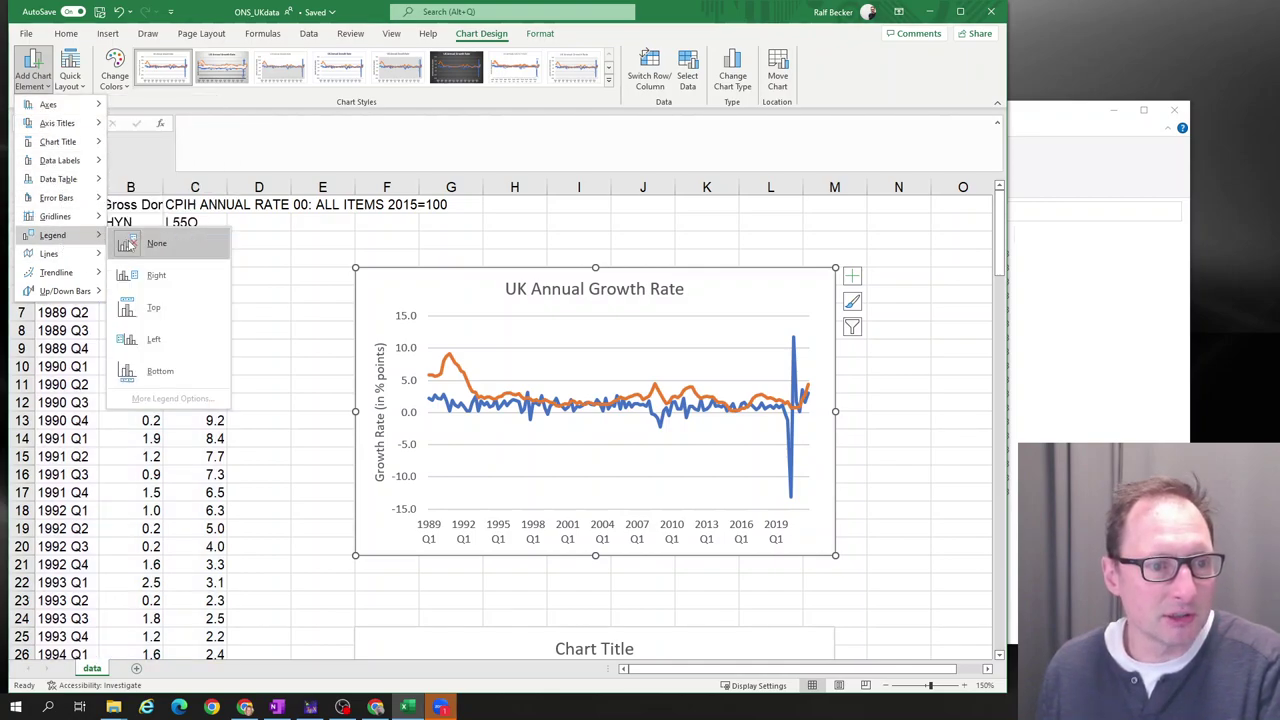
left_click(150, 276)
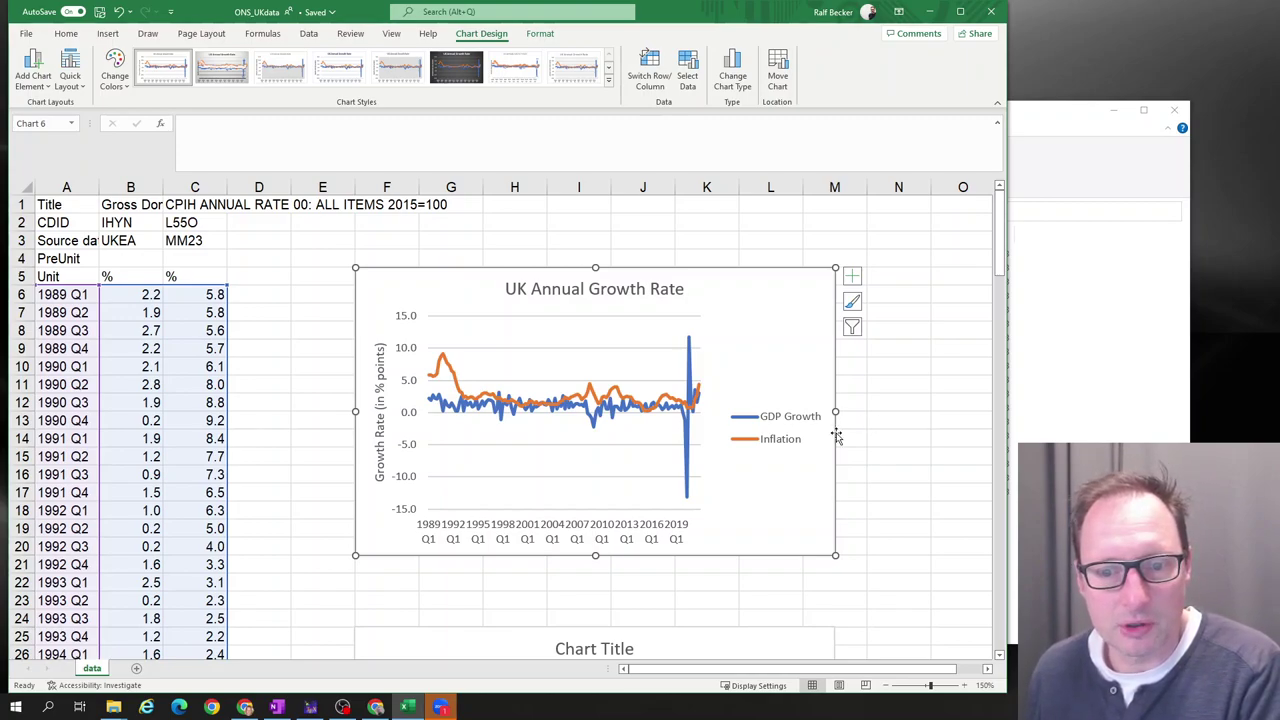
Reposition the UK Annual Growth Rate chart's legend to the bottom, beneath the horizontal axis labels.
left_click(777, 444)
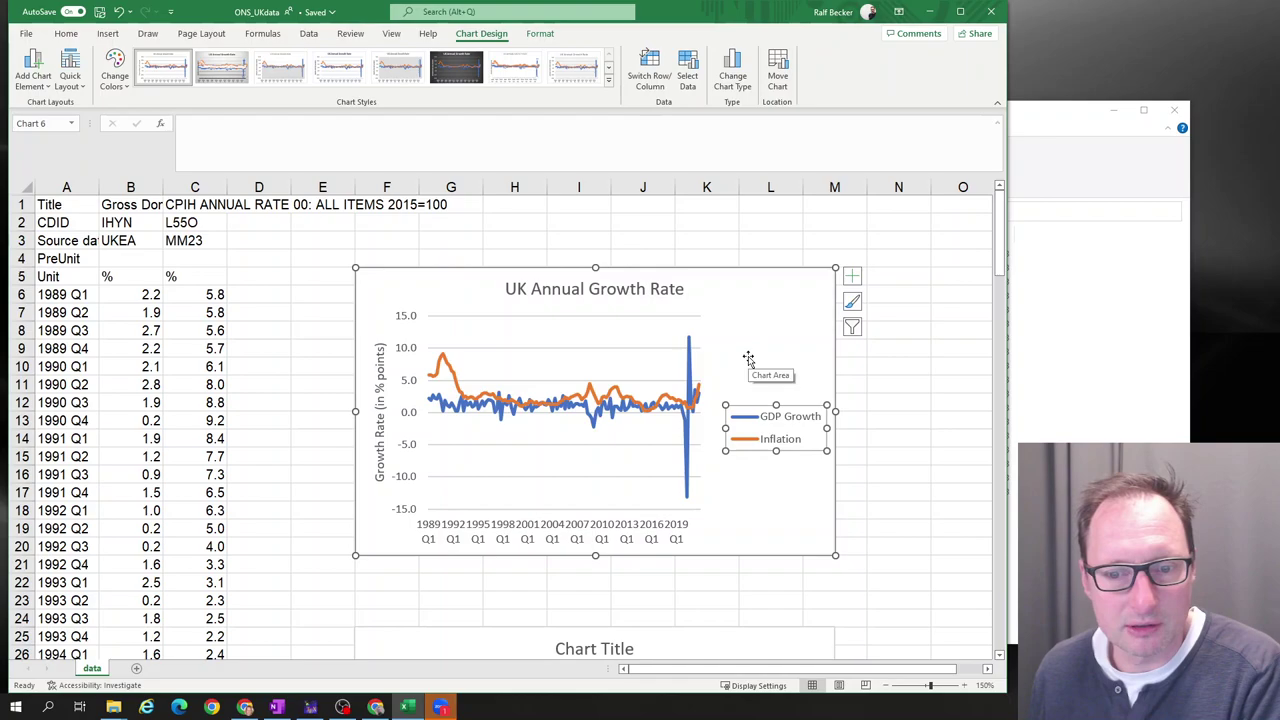
left_click(40, 90)
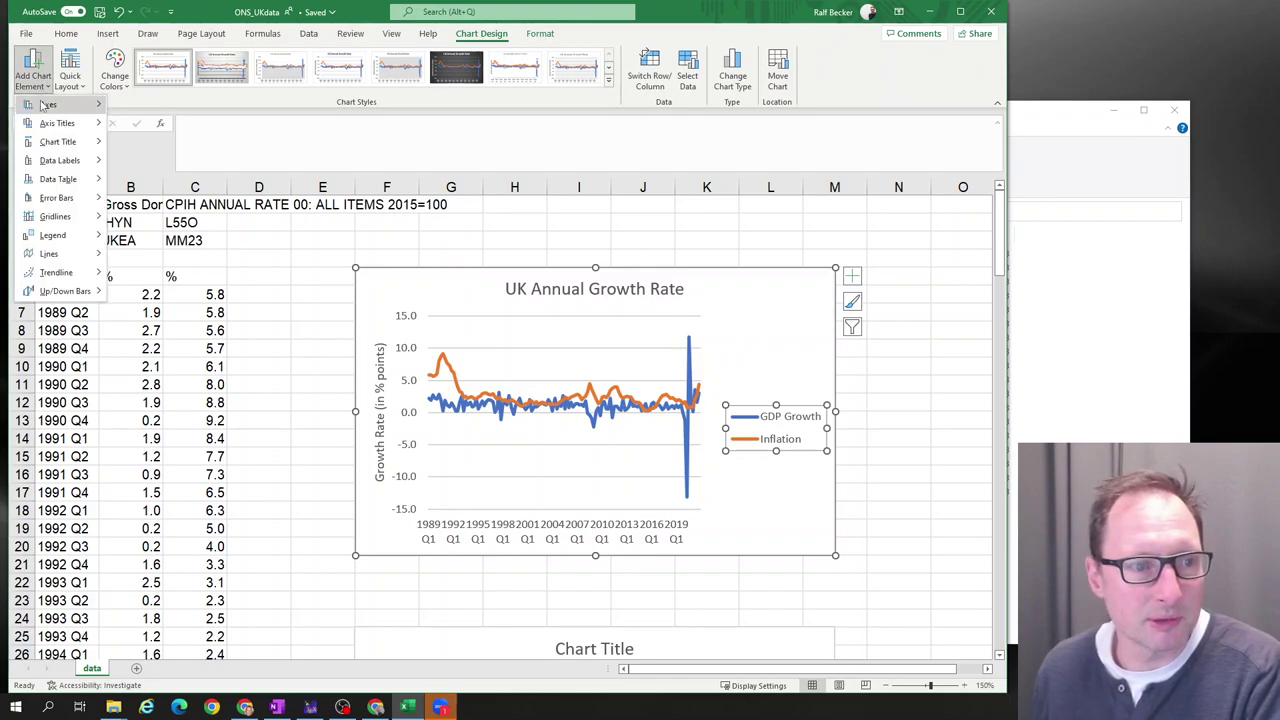
mouse_move(79, 240)
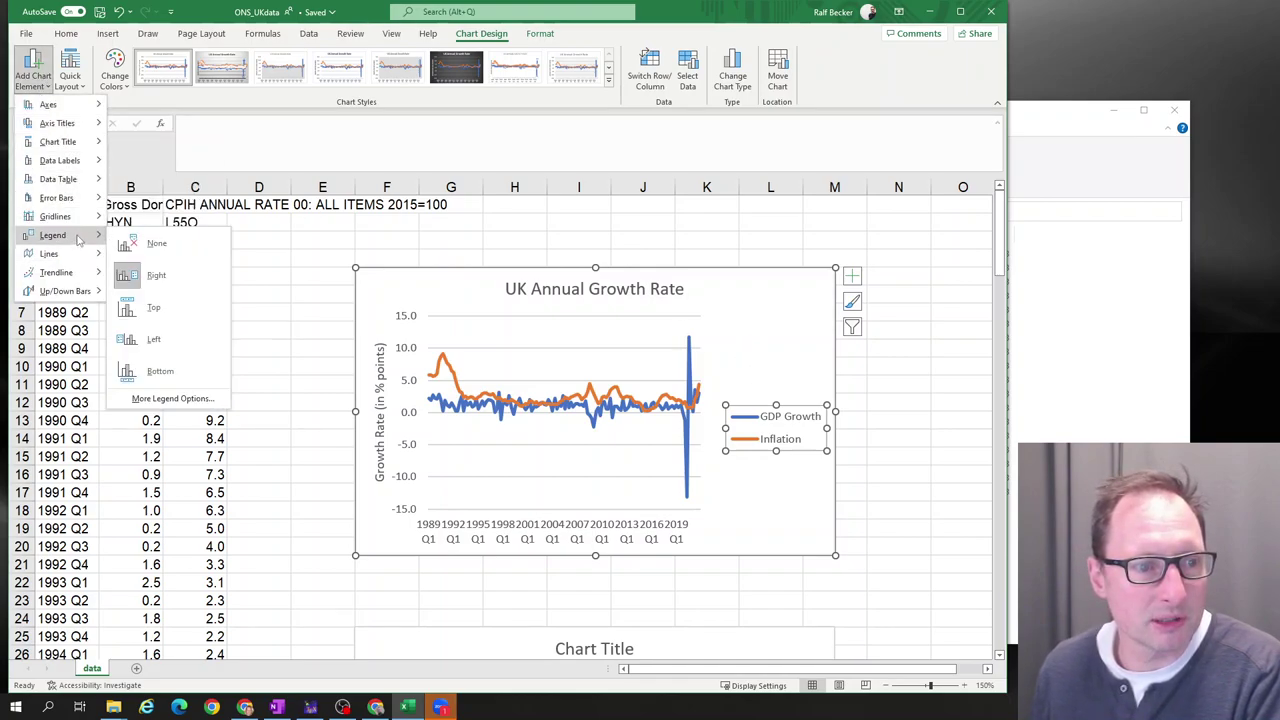
left_click(150, 371)
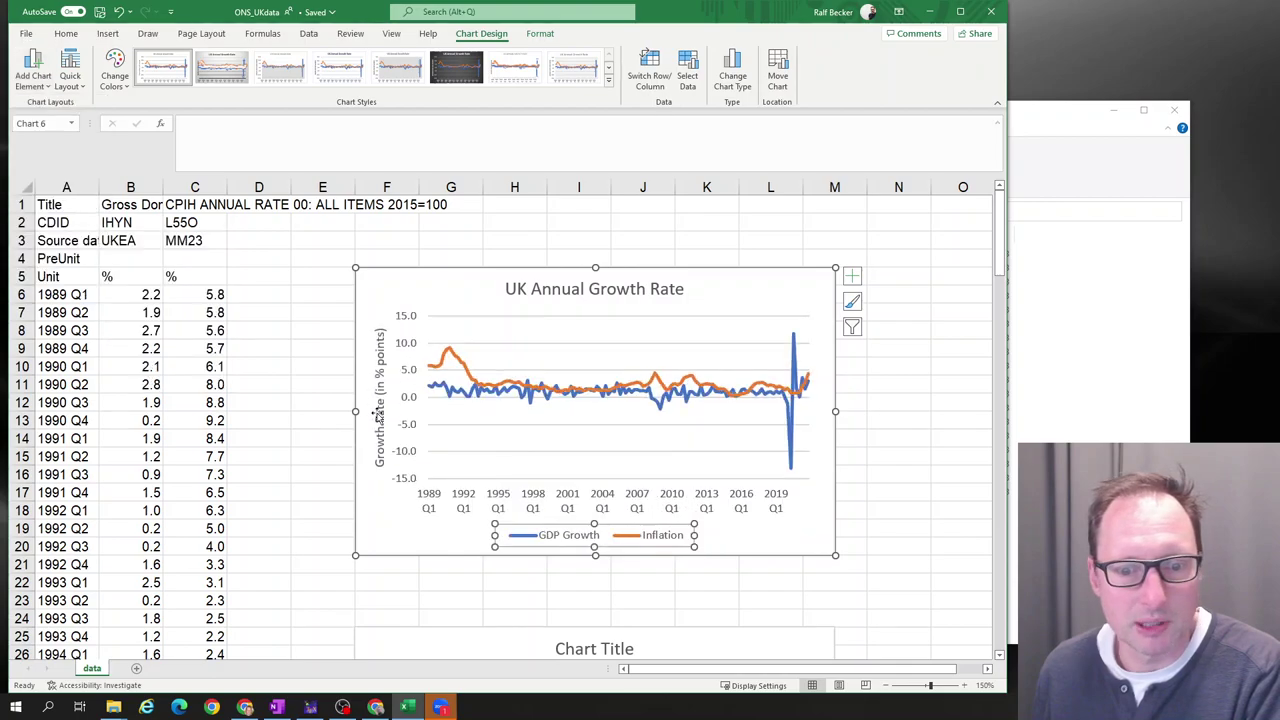
left_click(807, 542)
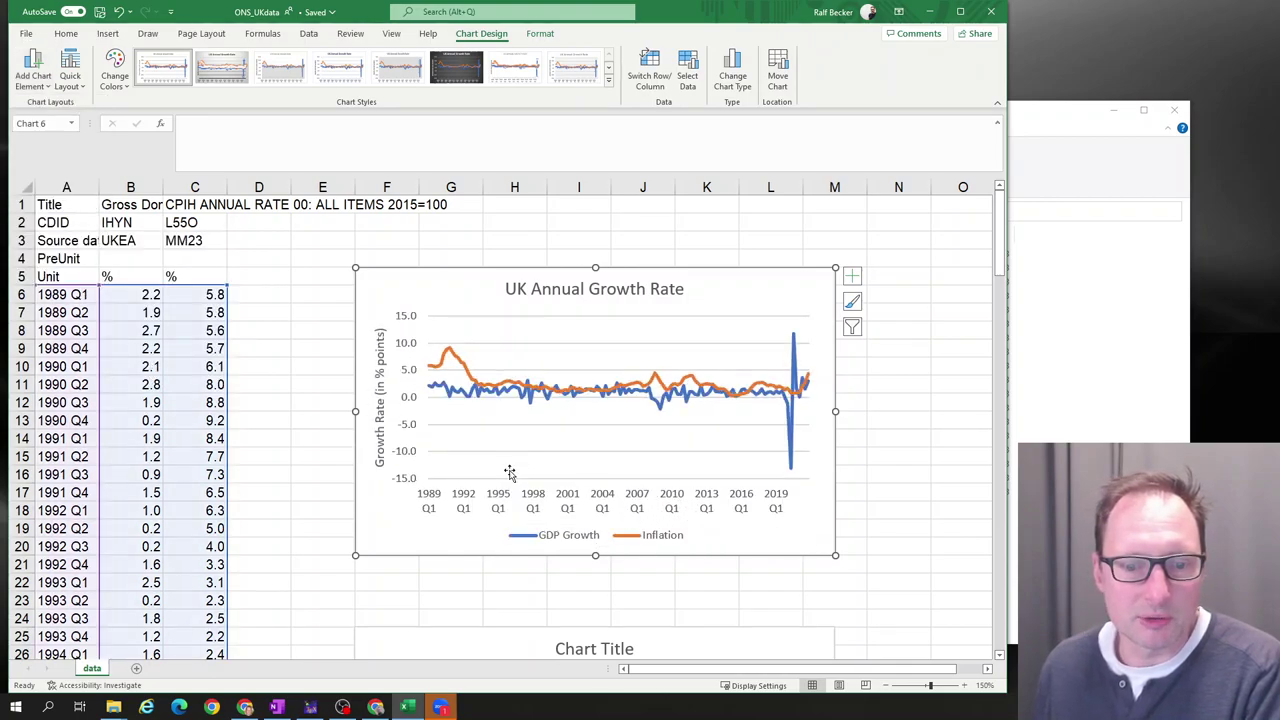
Shorten the vertical axis title to "(in % points)" by removing the words "Growth Rate".
double_click(380, 451)
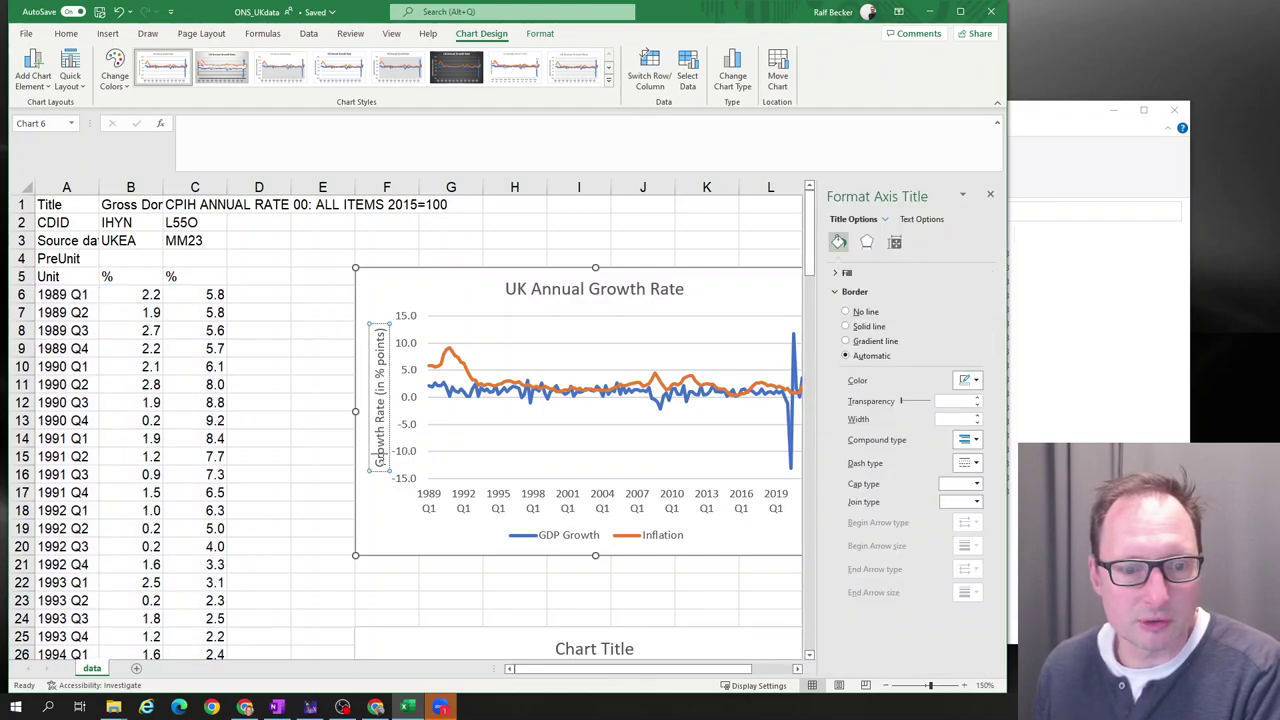
key("Delete")
key("Delete")
key("Delete")
key("Delete")
key("Delete")
key("Delete")
key("Delete")
key("Delete")
key("Delete")
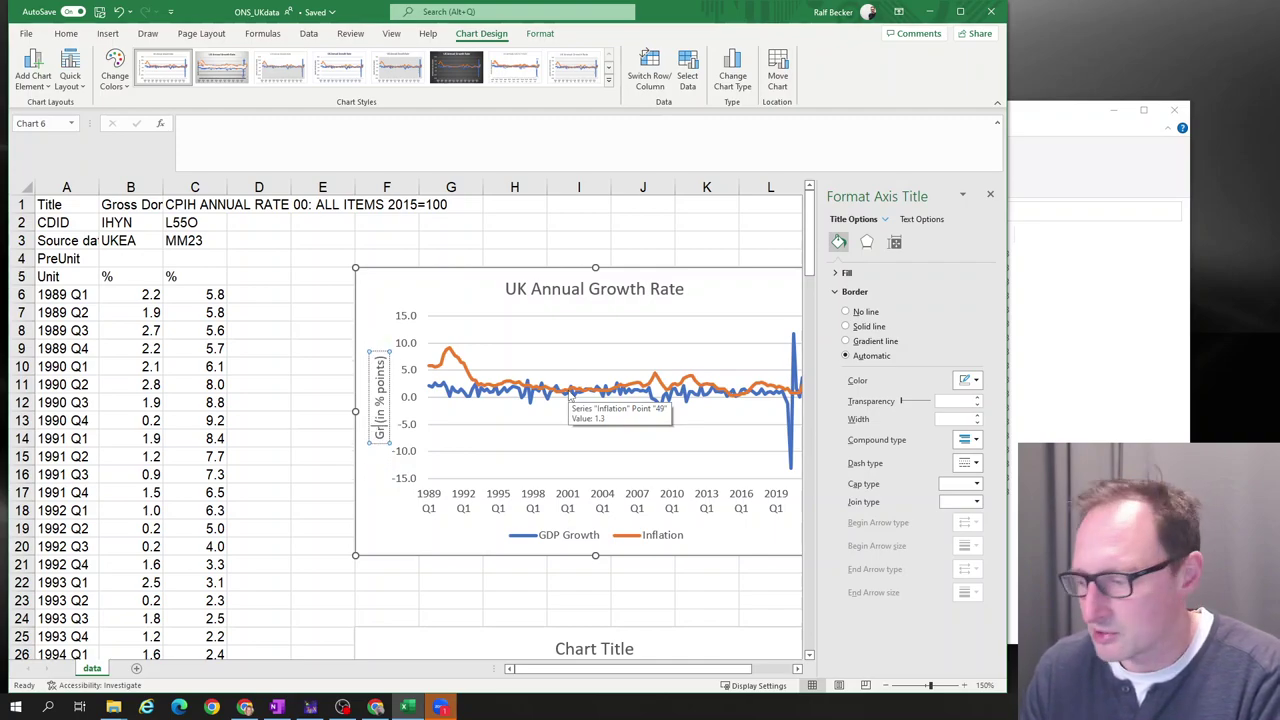
key("BackSpace")
key("BackSpace")
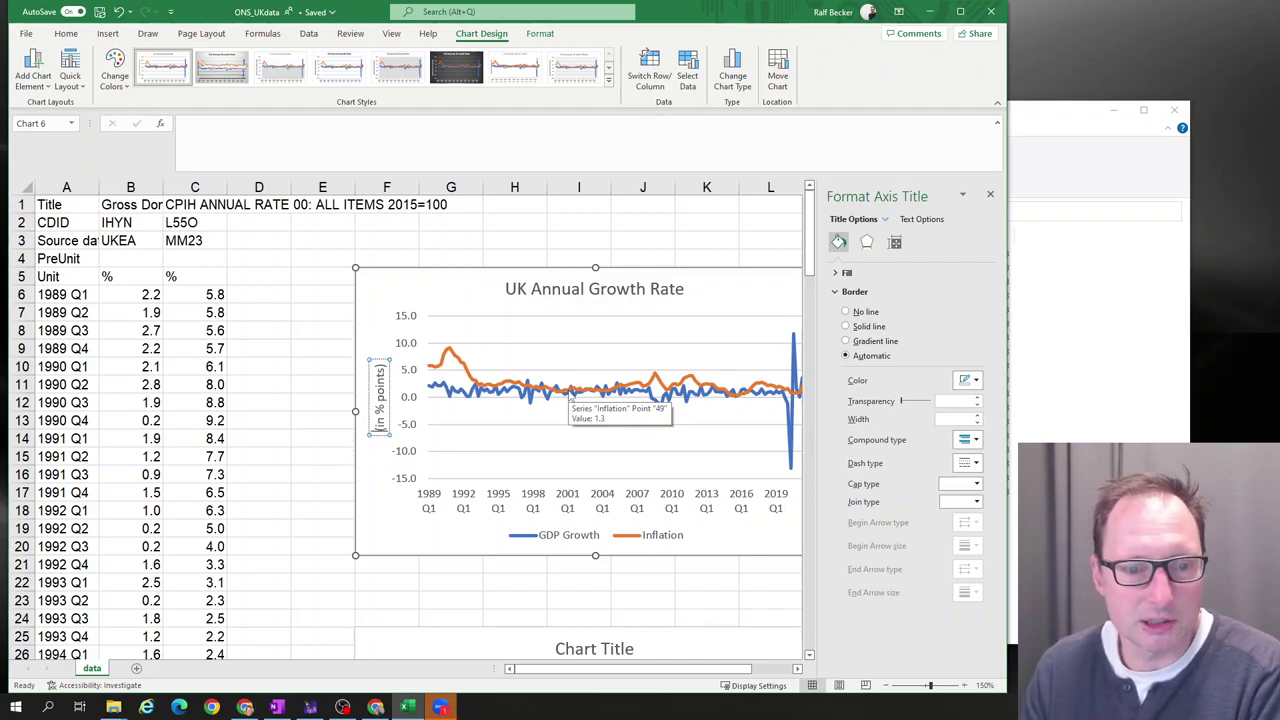
Change the chart title to "UK Macro data" and maximise the workbook window.
left_click(590, 297)
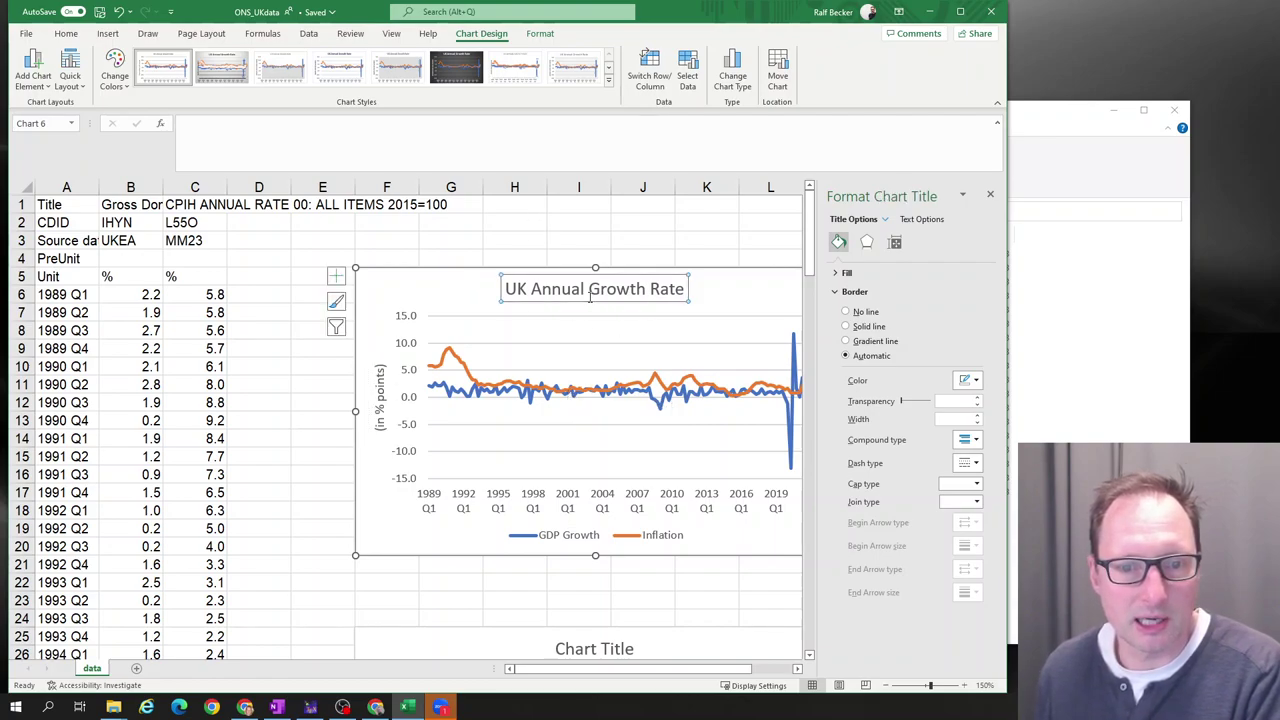
left_click(588, 289)
left_click_drag(532, 289, 694, 282)
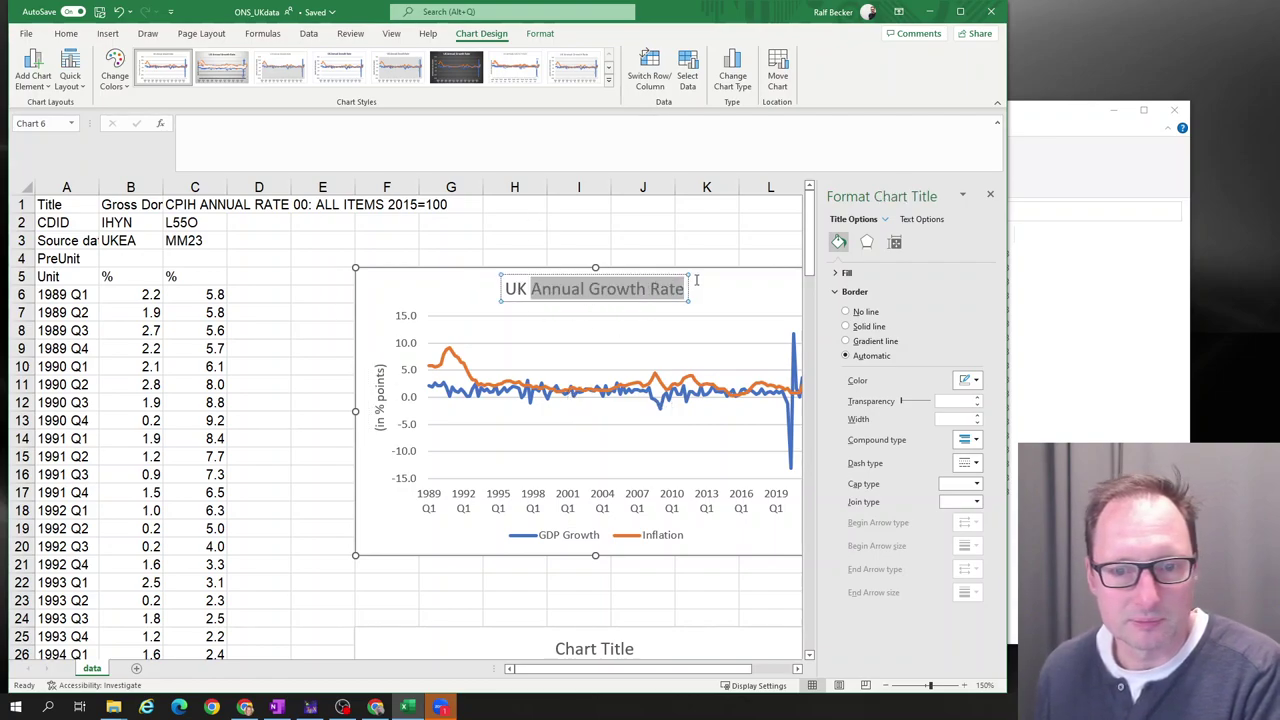
type("Macro data")
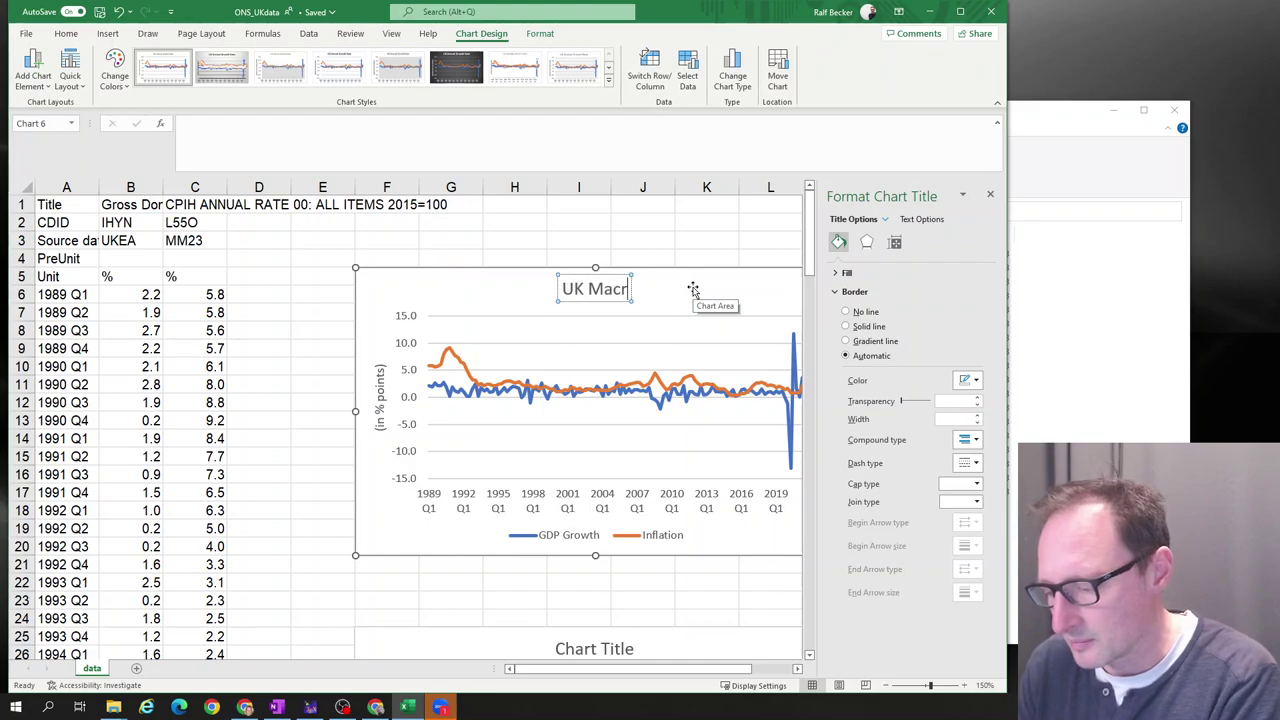
left_click(641, 243)
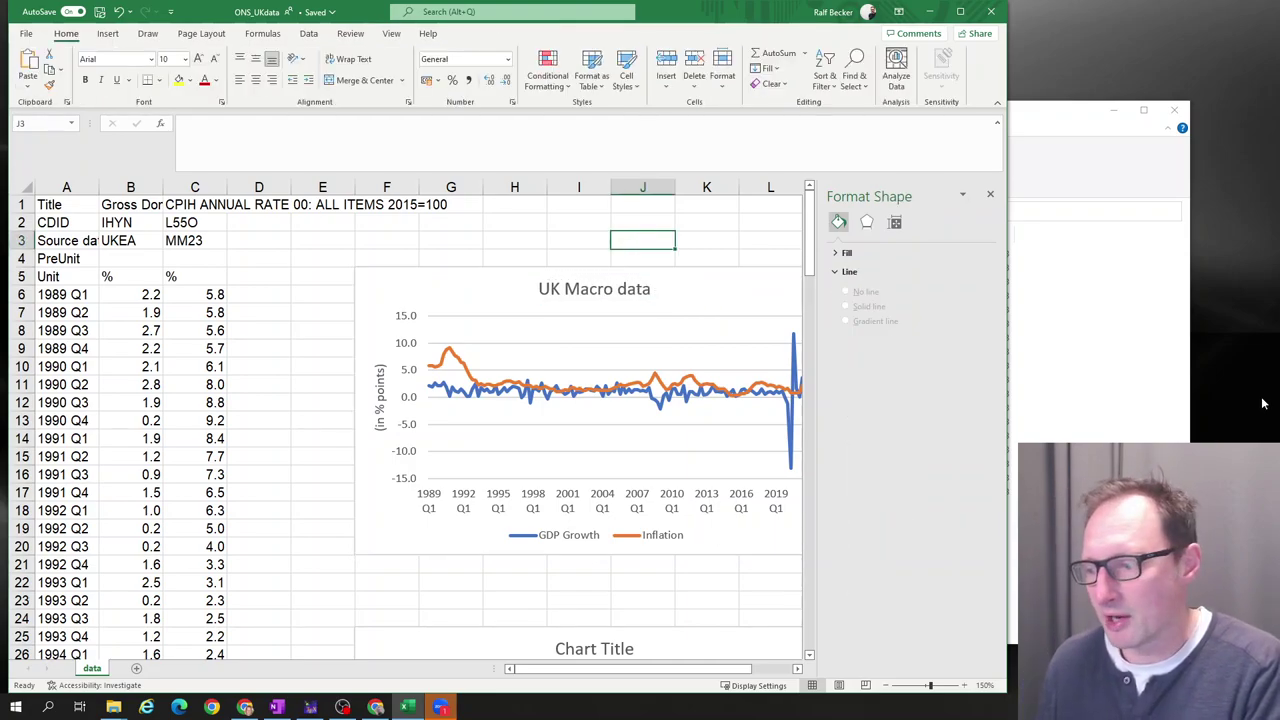
left_click(960, 11)
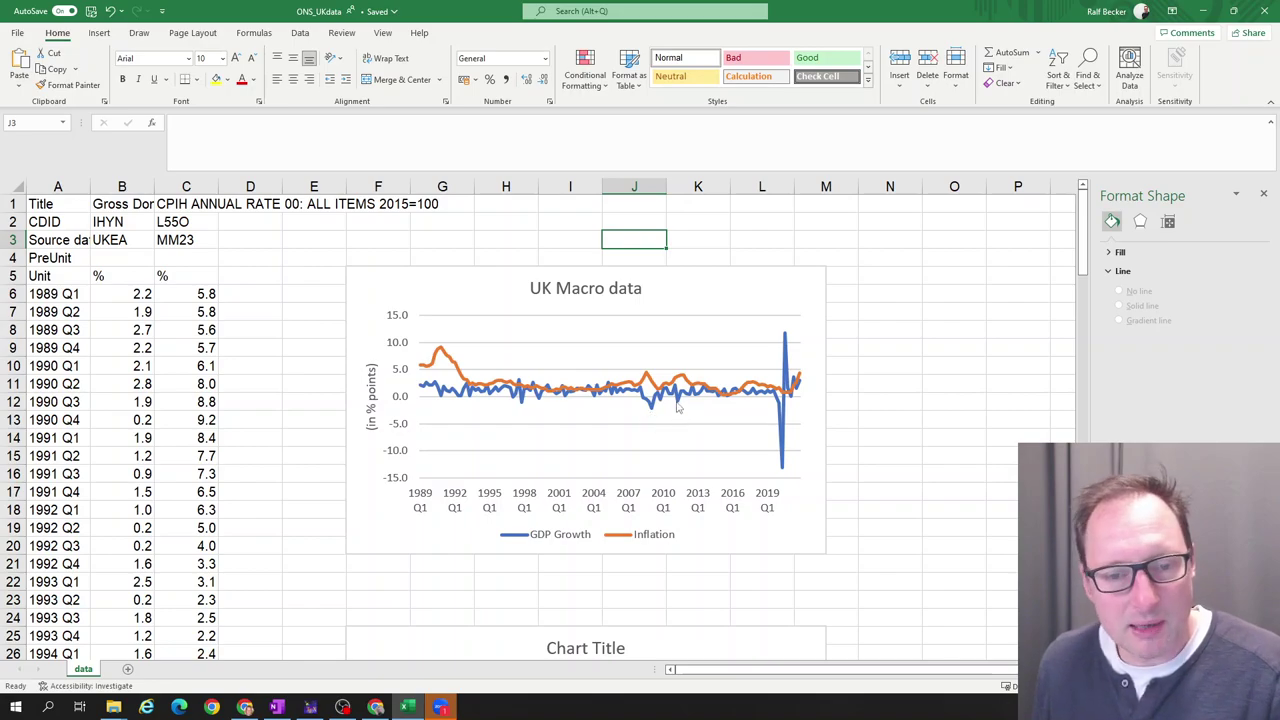
mouse_move(511, 395)
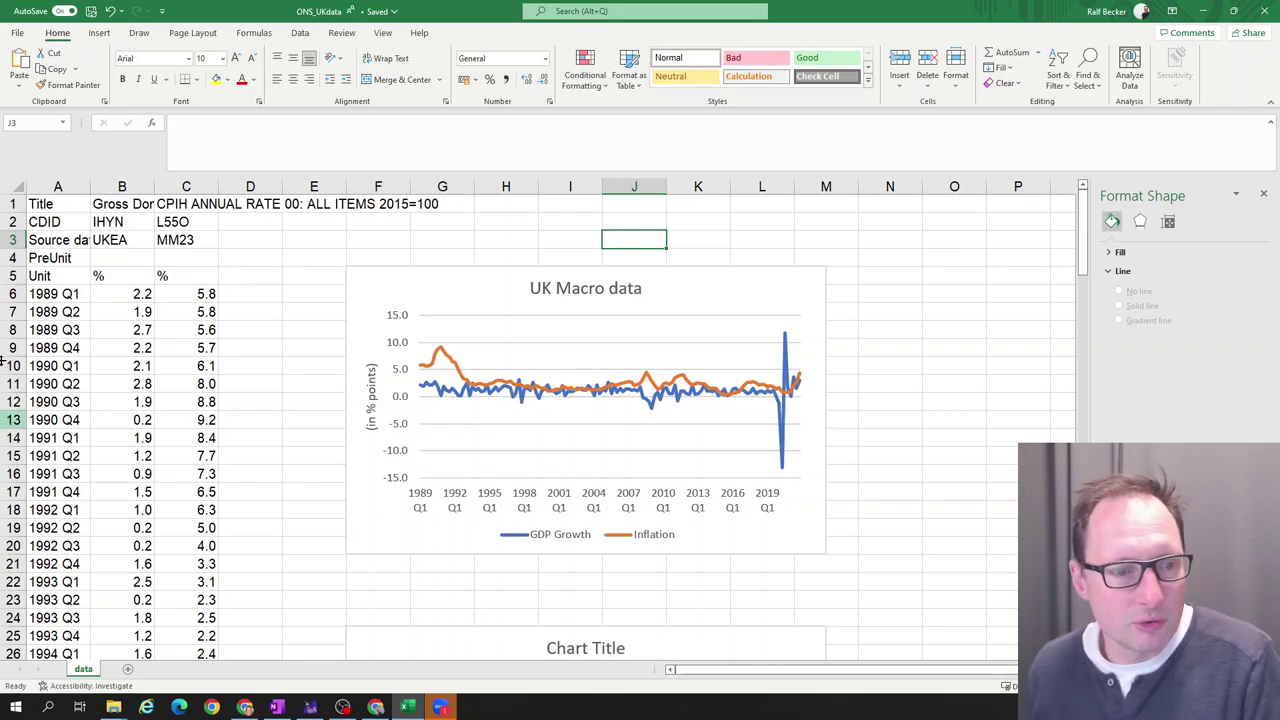
Move the UK Macro data chart closer to the data columns, then deselect it.
left_click_drag(475, 283, 406, 277)
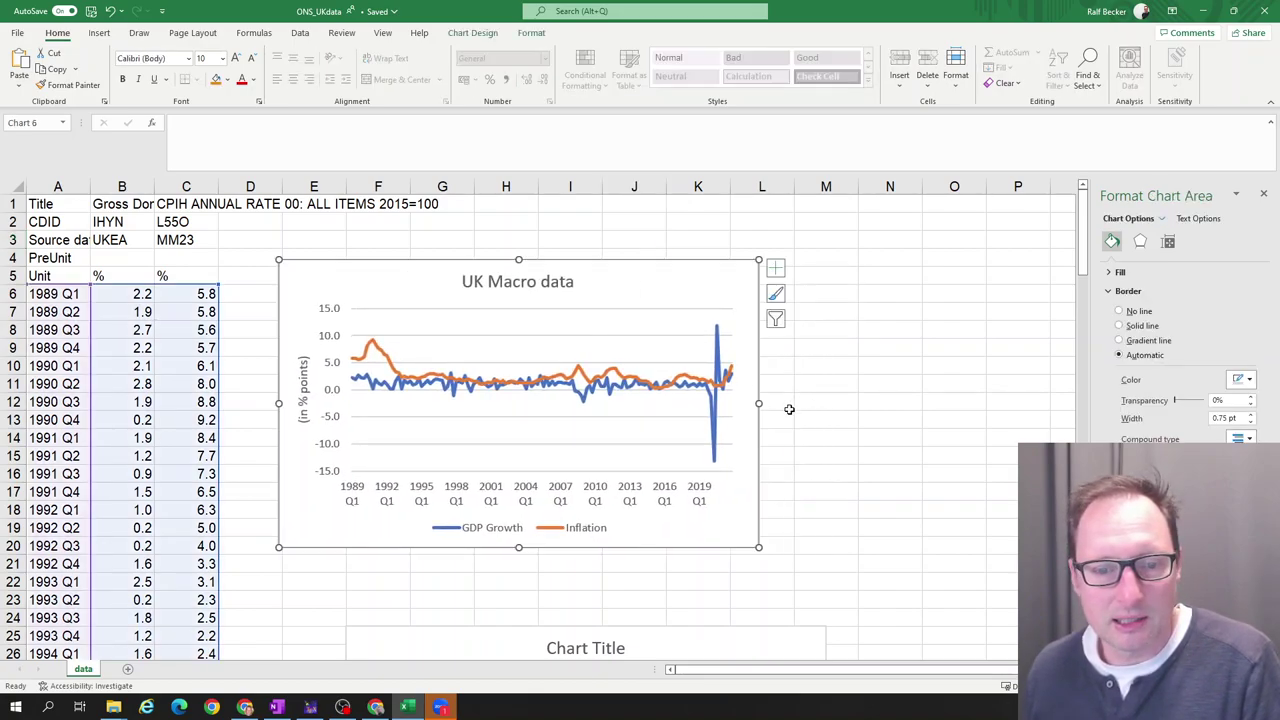
left_click(264, 596)
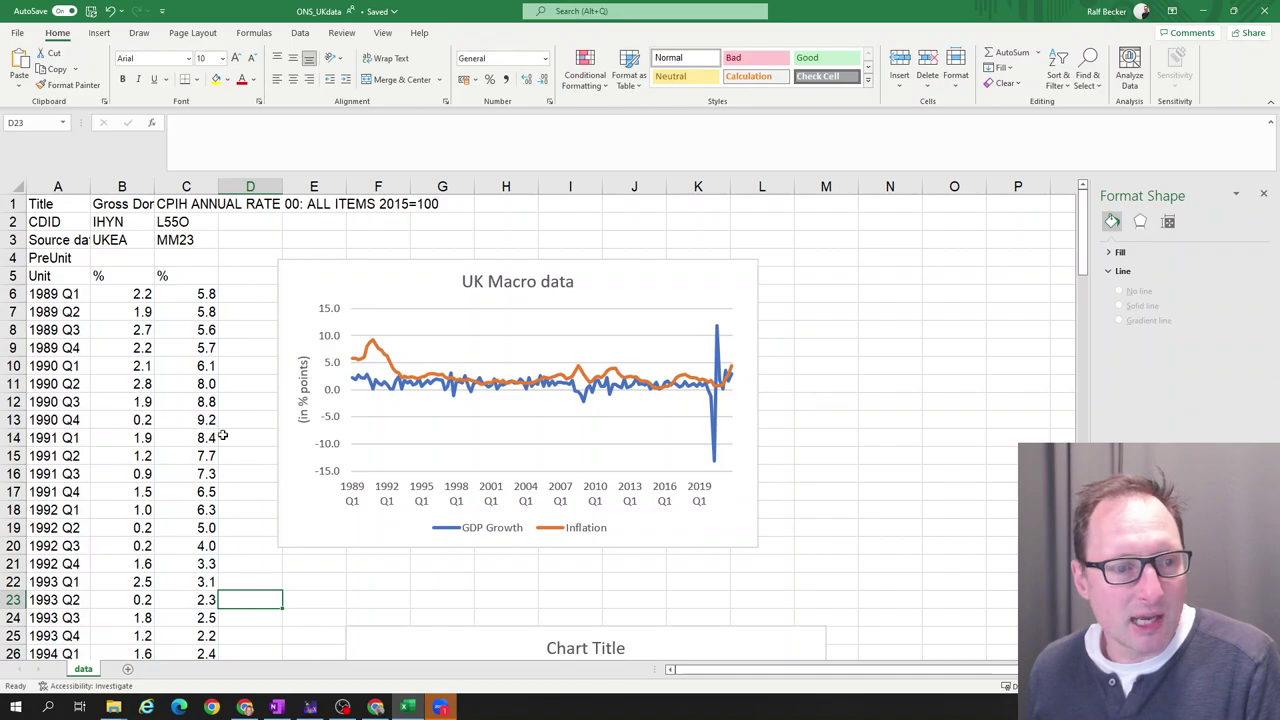
Insert a markers-only scatter chart from the GDP growth and inflation values in B6:C137.
left_click_drag(122, 303, 205, 620)
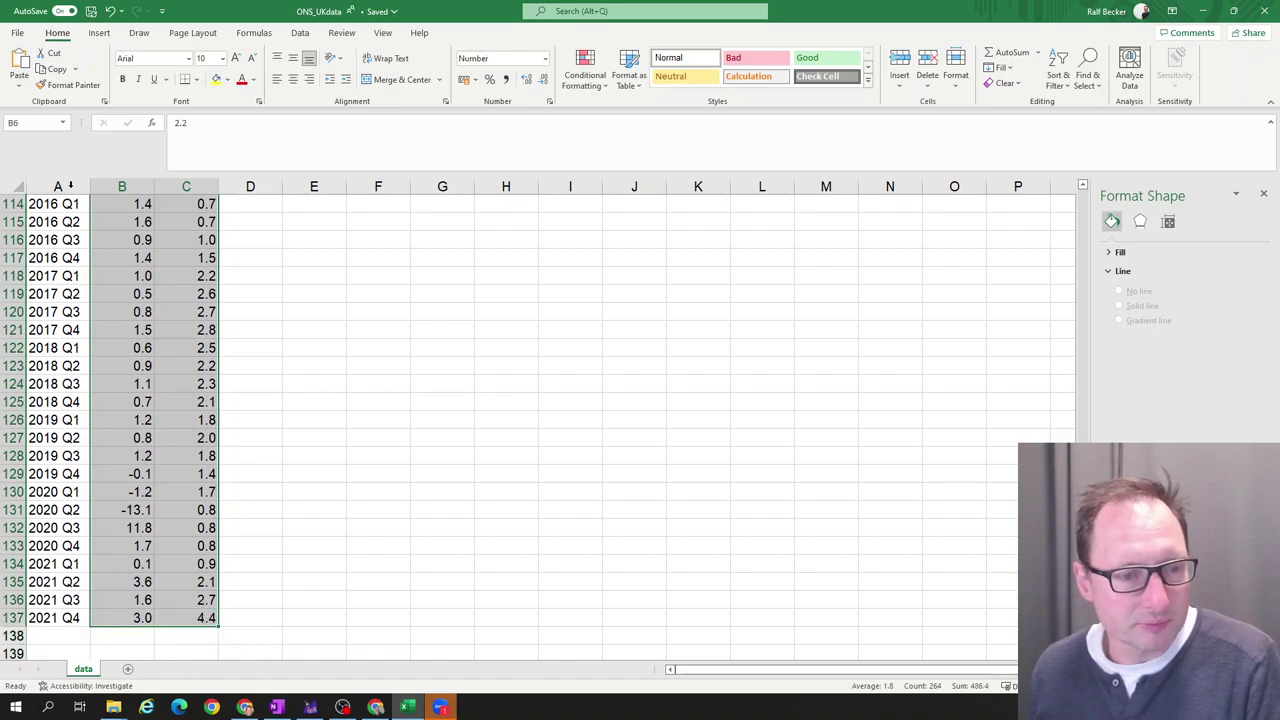
scroll(150, 290, "up", 20)
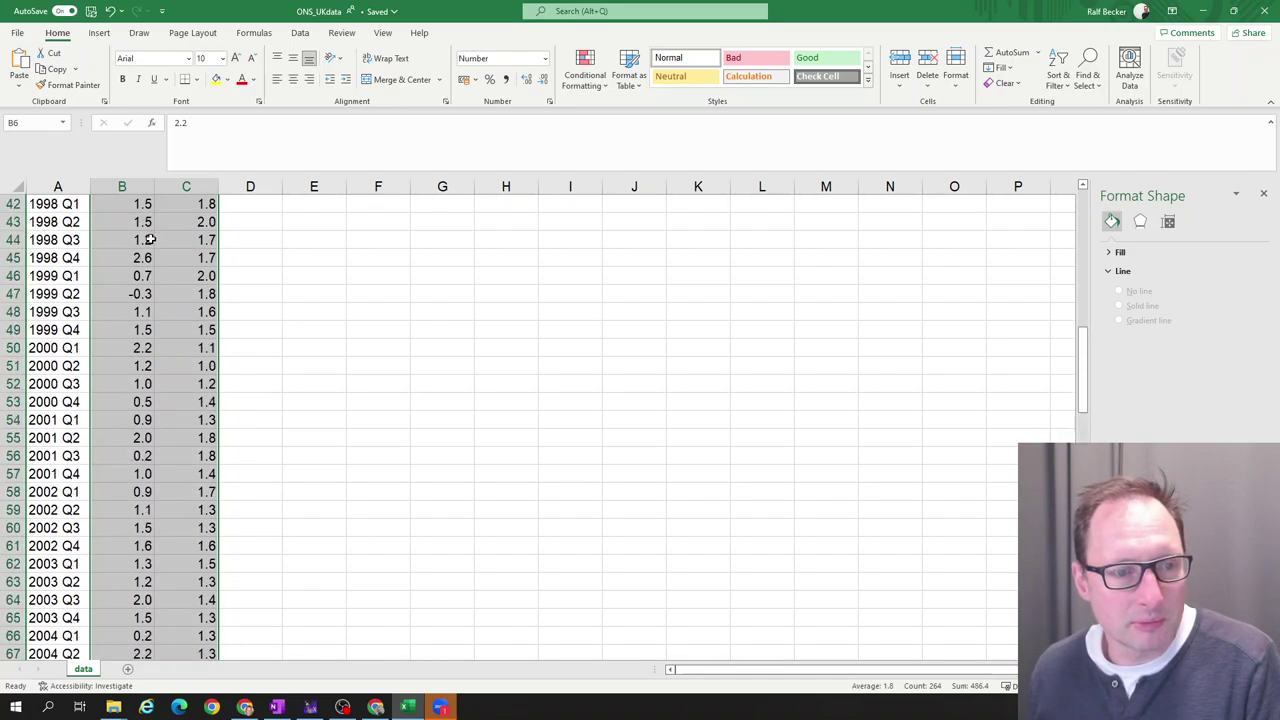
scroll(148, 233, "up", 6)
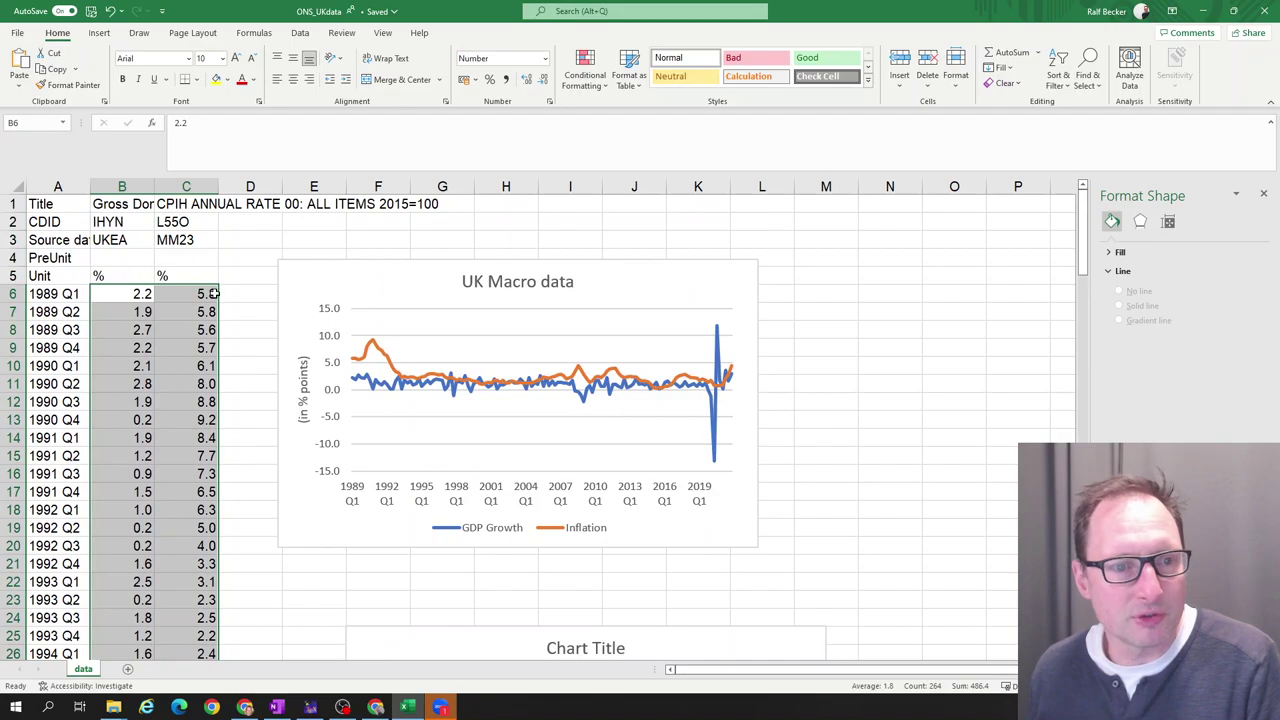
left_click(108, 33)
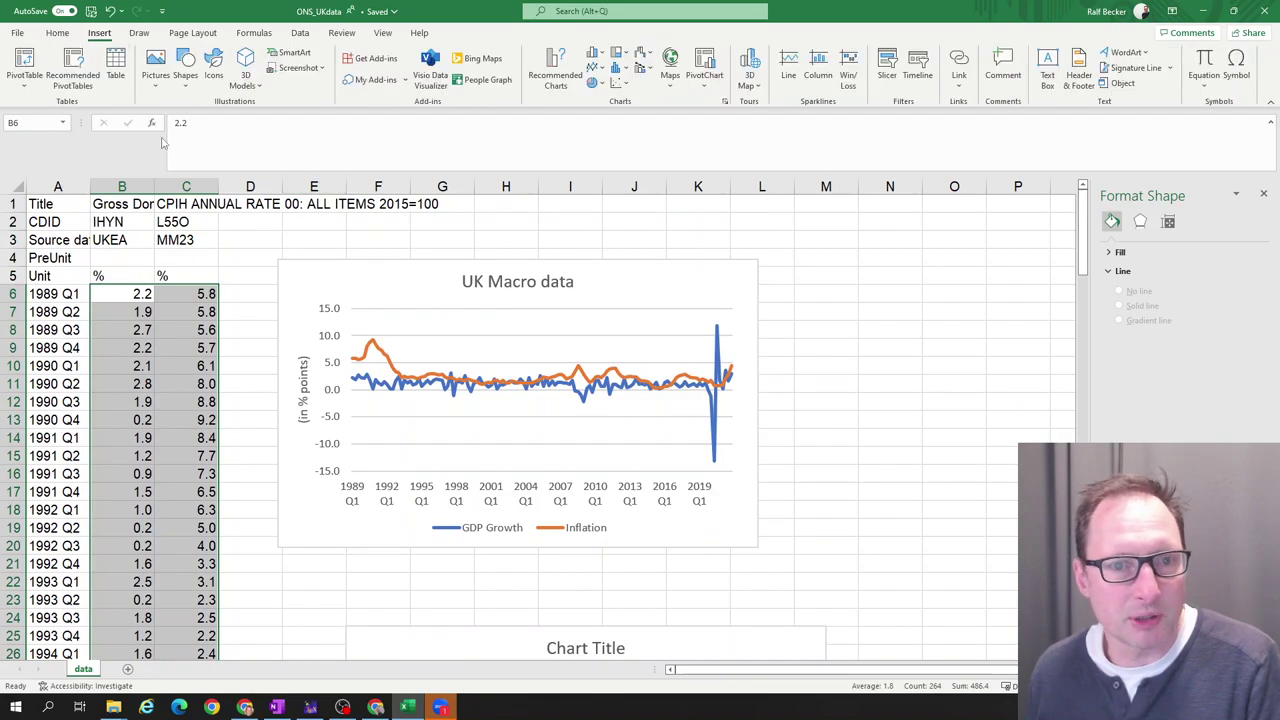
left_click(617, 84)
left_click(626, 128)
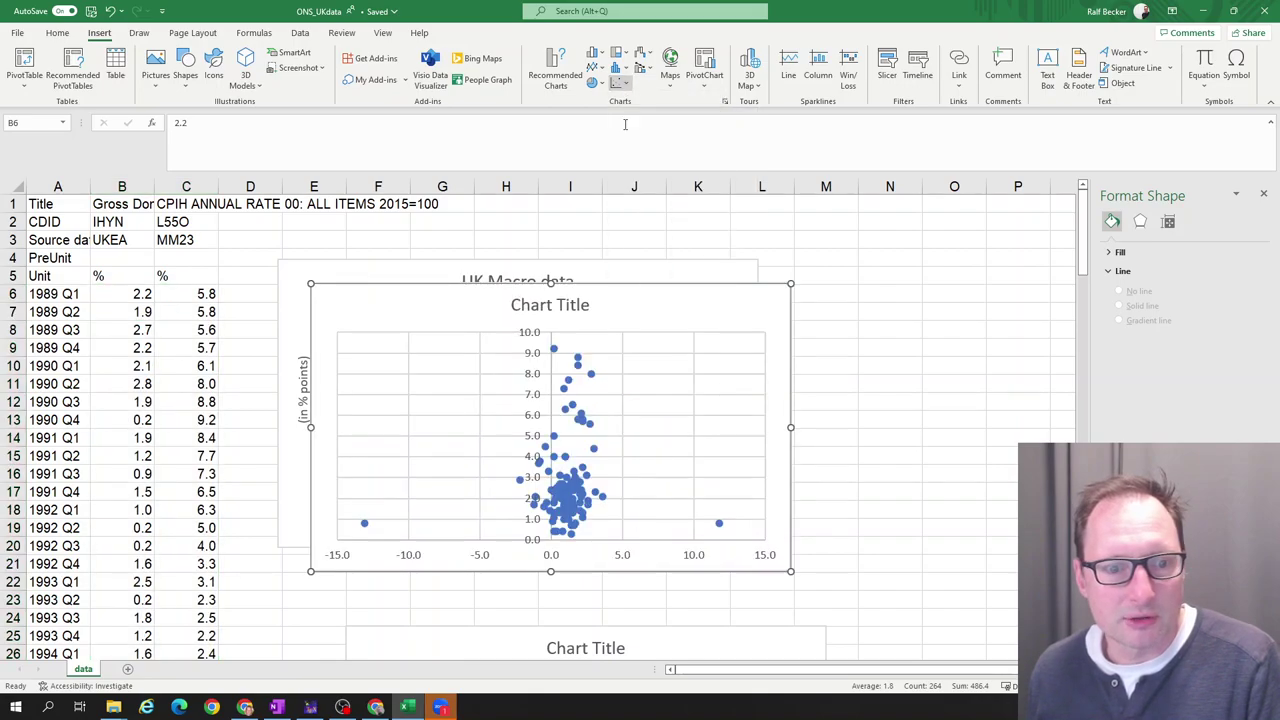
Move the new scatter chart beside the UK Macro data chart so that most of the line chart is uncovered.
left_click_drag(611, 298, 926, 276)
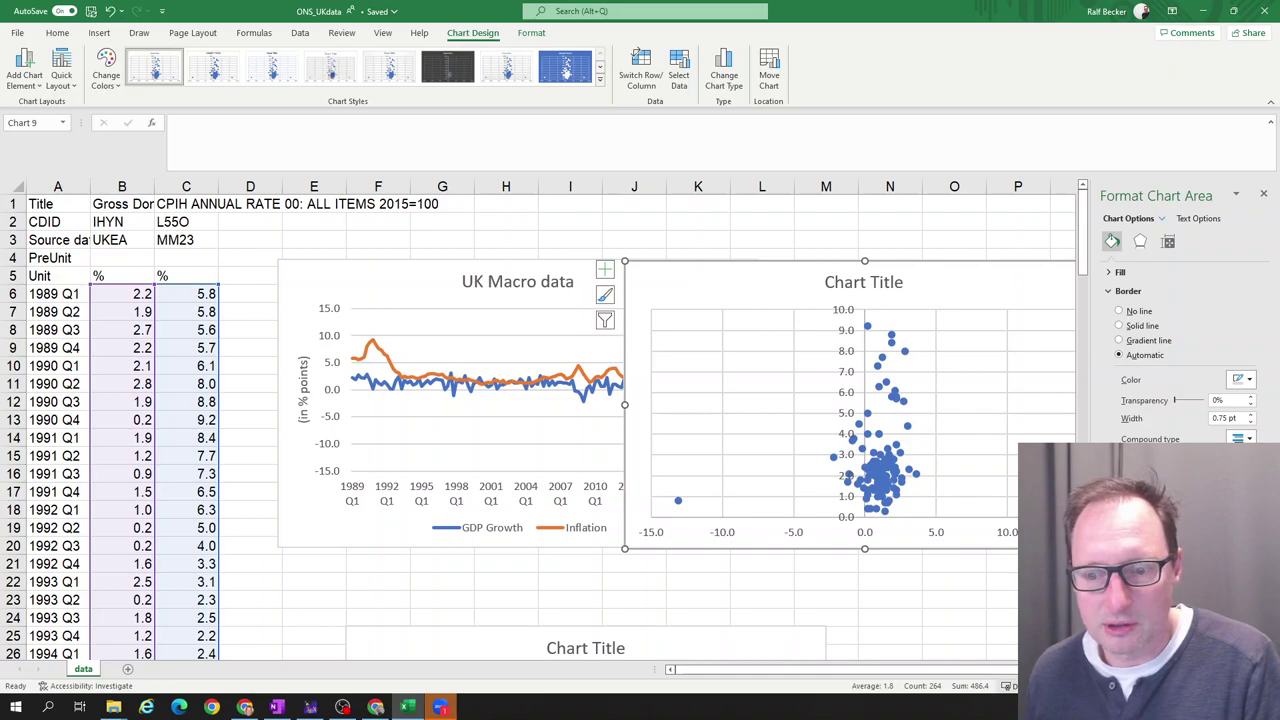
scroll(1004, 622, "right", 3)
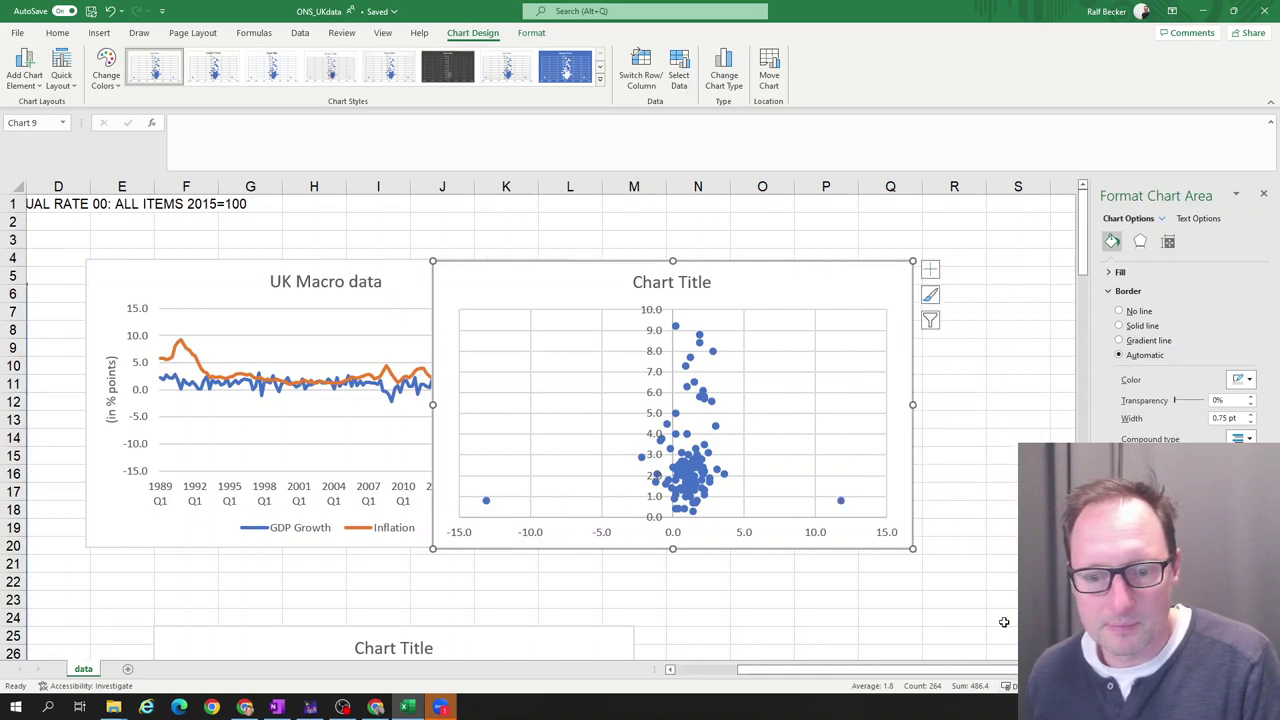
left_click_drag(583, 280, 653, 250)
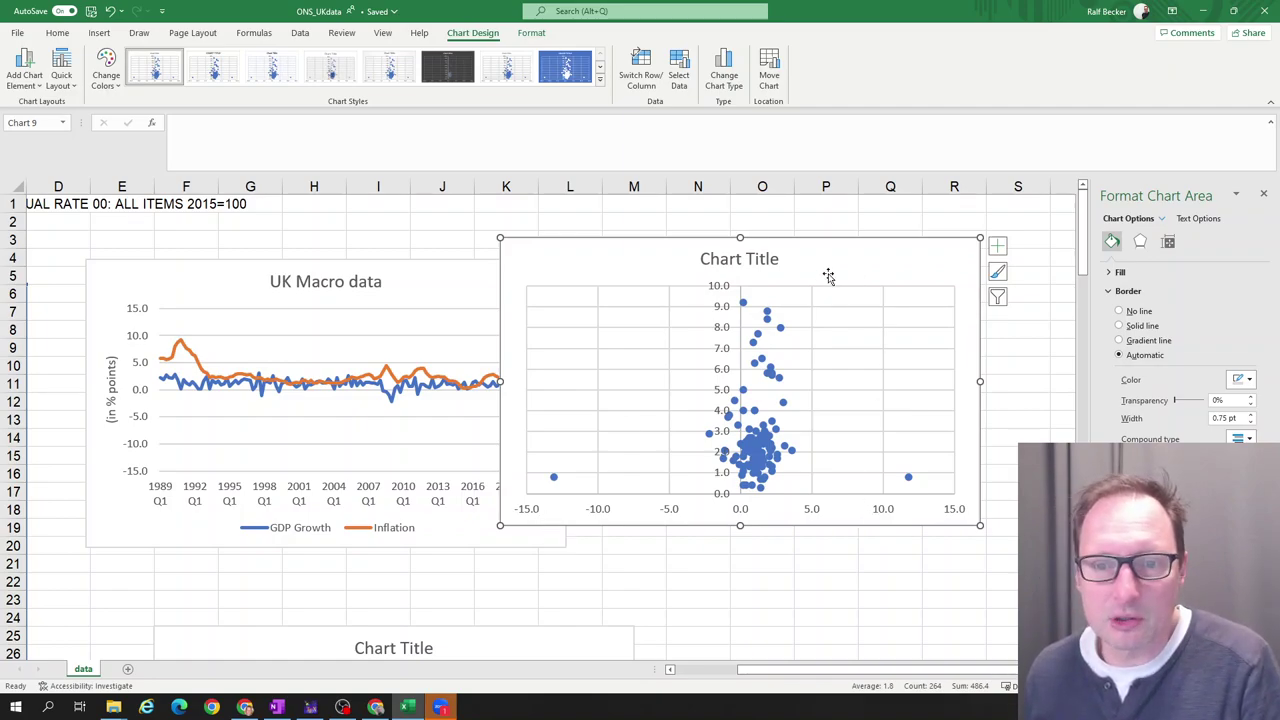
left_click_drag(837, 251, 869, 268)
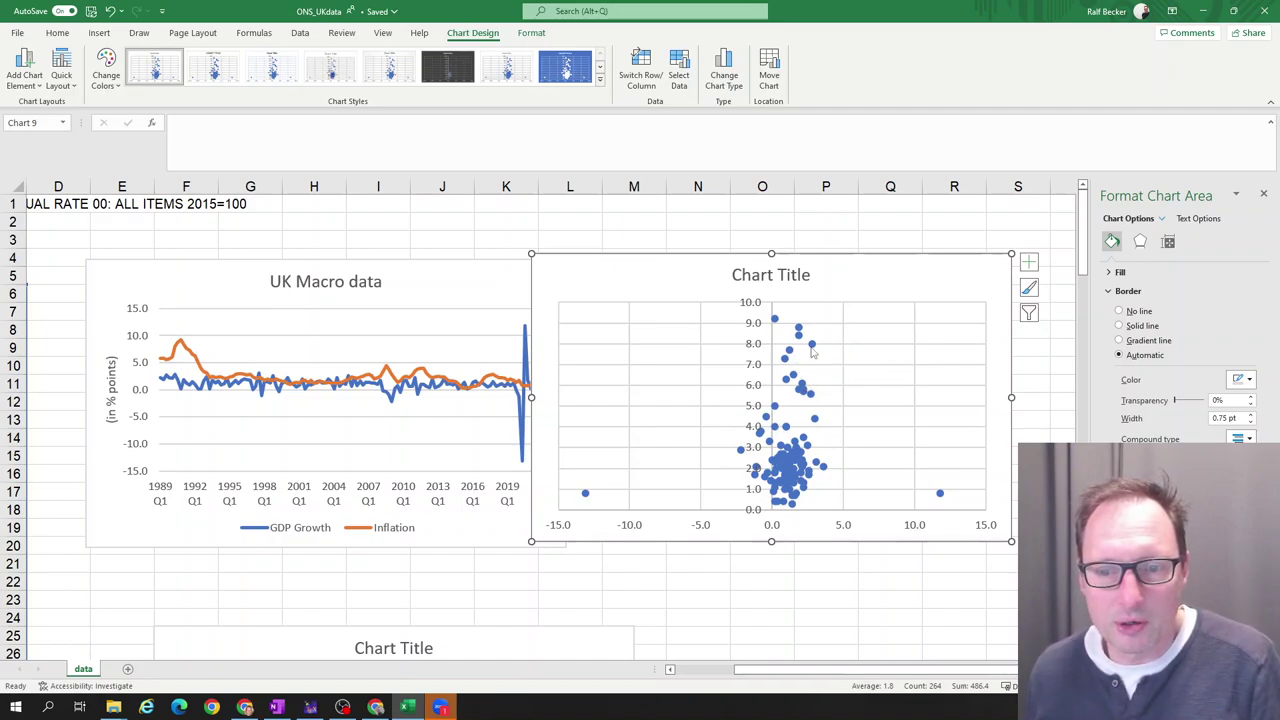
Delete the scatter chart beside the UK Macro data chart.
mouse_move(813, 347)
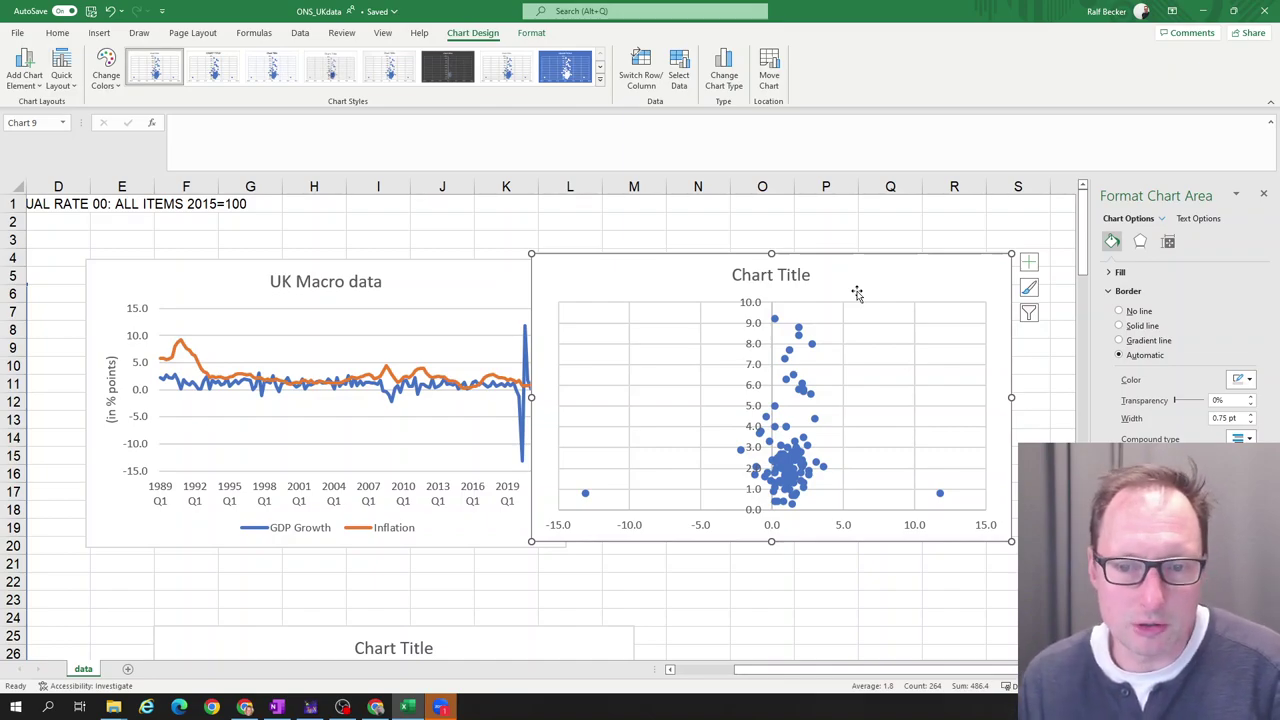
key("Delete")
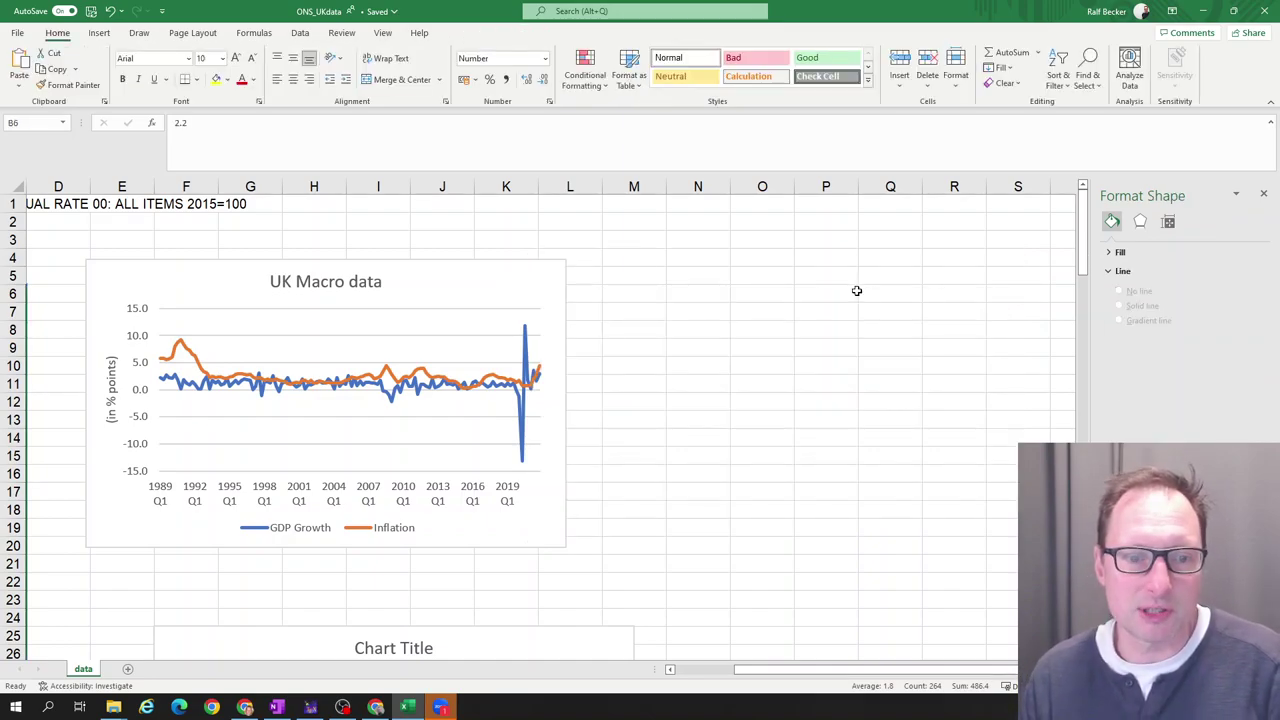